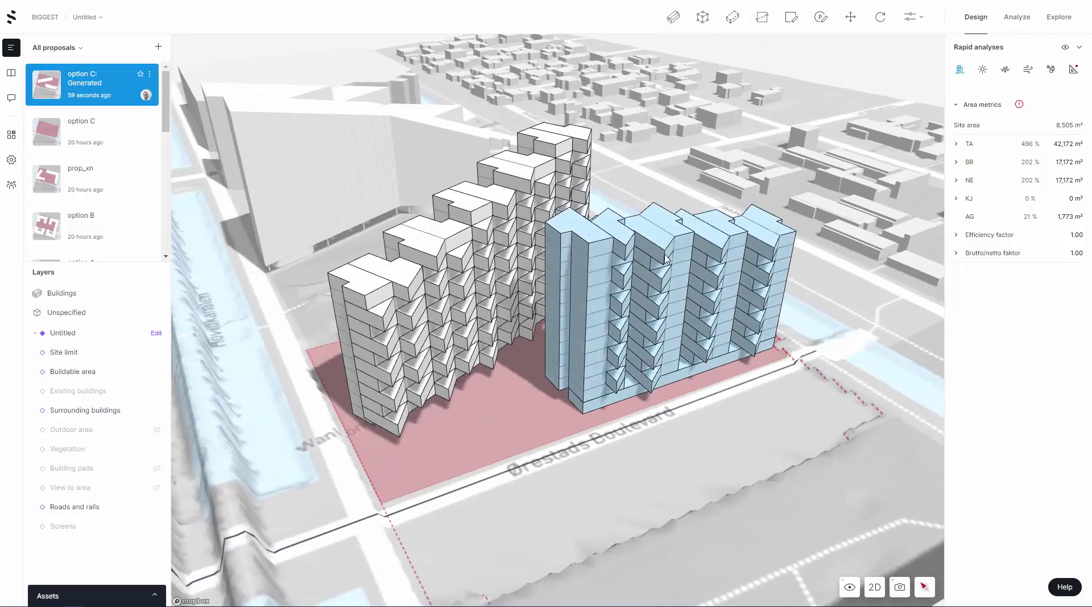
Examine the two stepped apartment buildings of the generated option C proposal from several sides and up close.
scroll(631, 319, up, 3)
right_drag(545, 477, 605, 458)
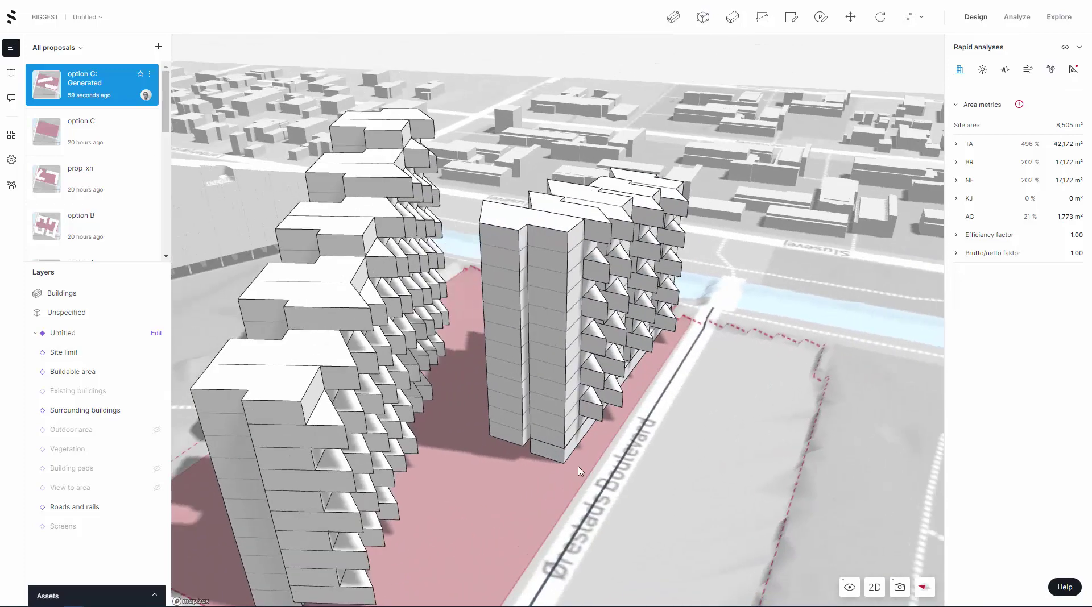
scroll(544, 217, down, 2)
right_drag(544, 217, 208, 393)
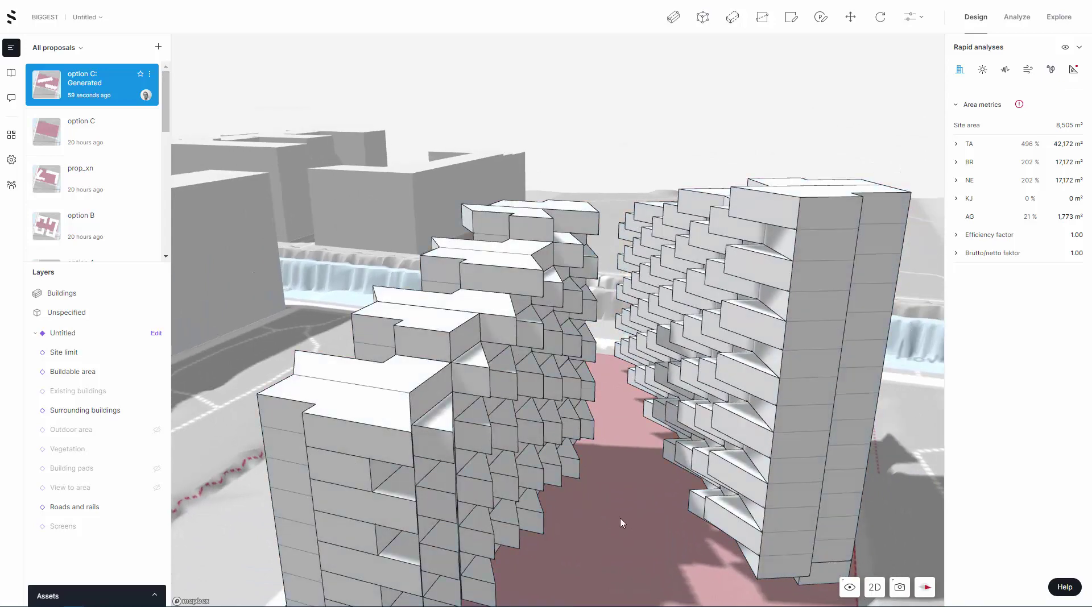
scroll(621, 522, up, 3)
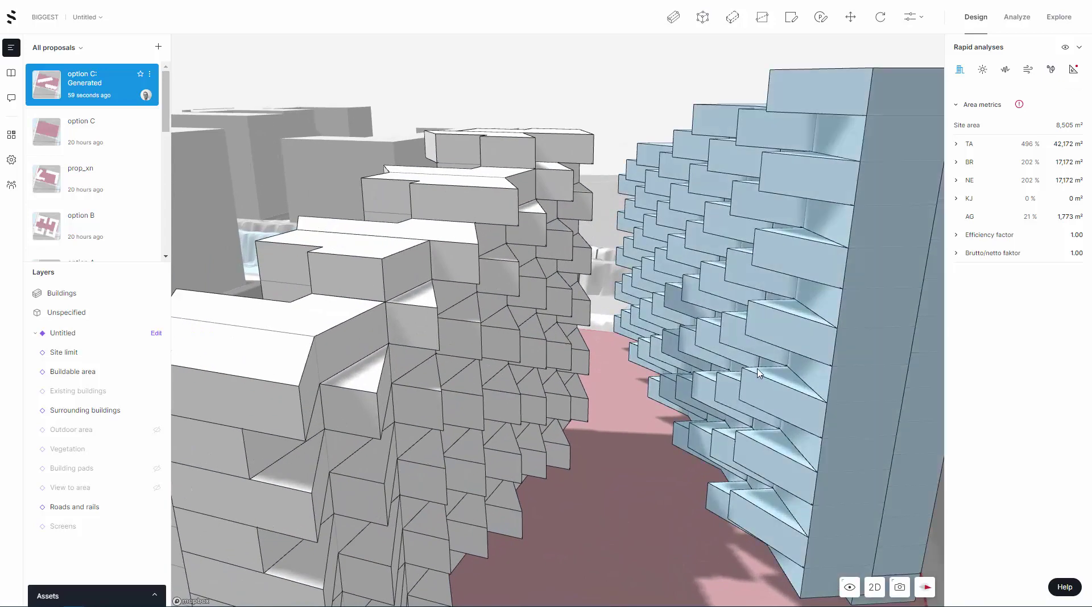
click(757, 373)
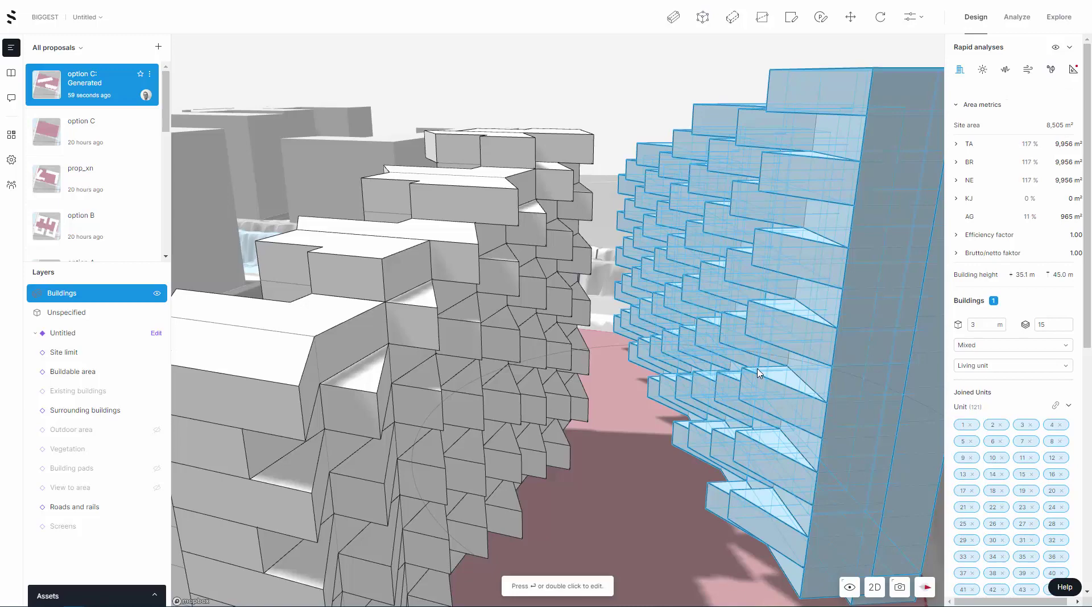
scroll(757, 373, down, 3)
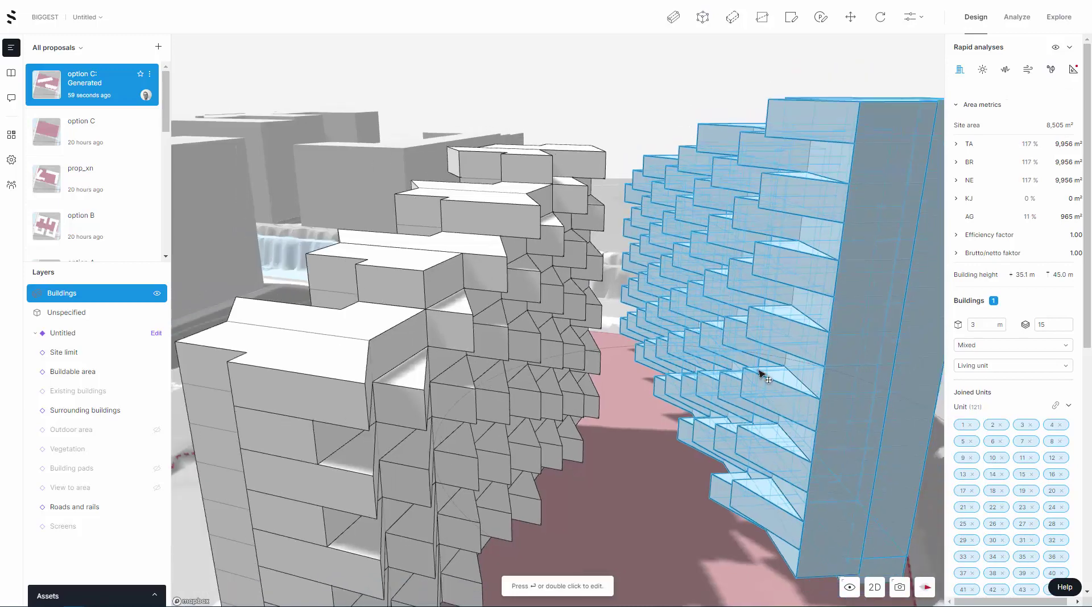
click(699, 475)
right_drag(699, 475, 733, 511)
drag(736, 511, 800, 517)
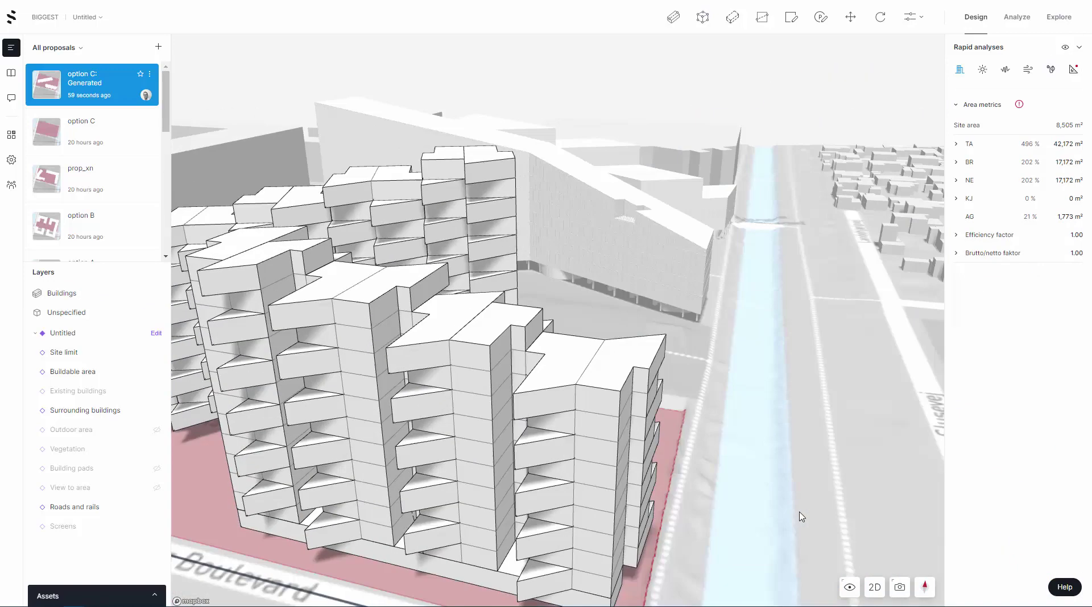
drag(689, 482, 762, 404)
Break up the joined units of the stepped building along Ørestads Boulevard.
click(540, 360)
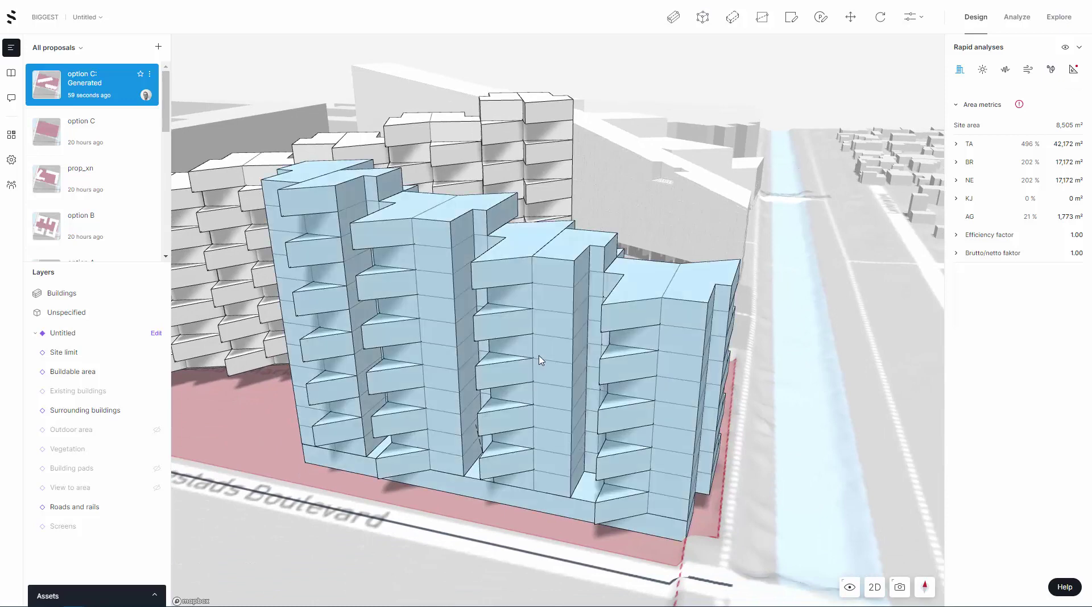
right_click(540, 360)
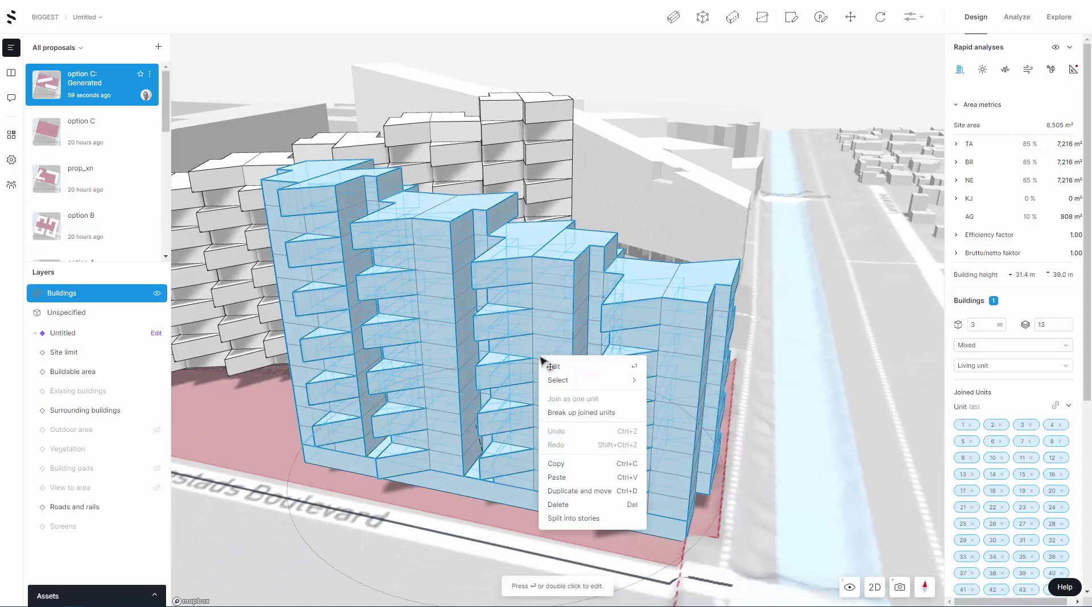
click(557, 412)
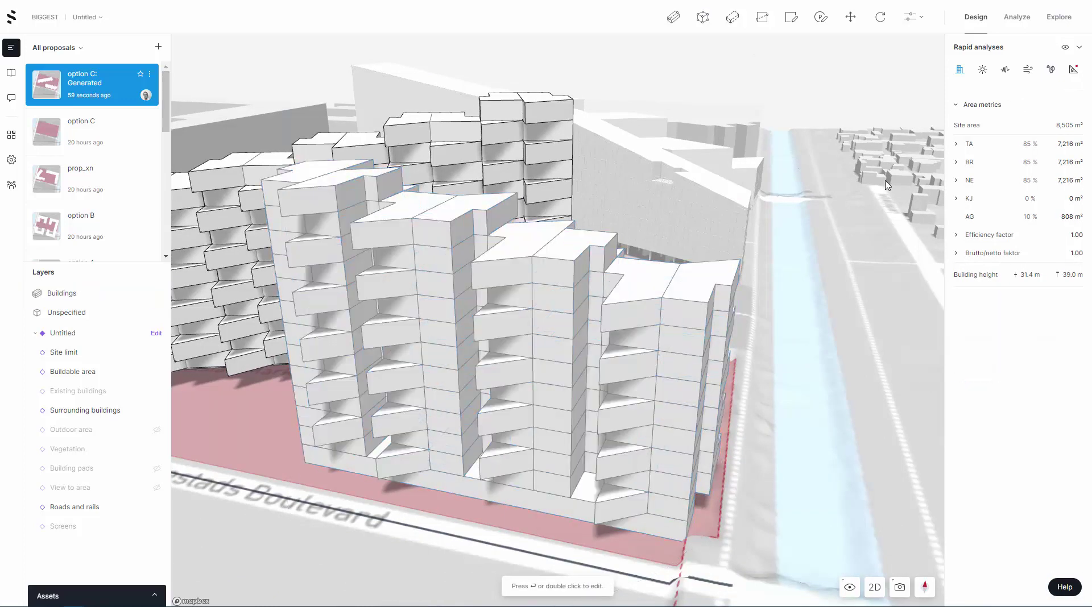
Try joining a window selection of the boulevard building's separate units as one unit, and break up that partial group again.
right_drag(604, 408, 629, 518)
scroll(633, 479, down, 2)
drag(303, 272, 738, 463)
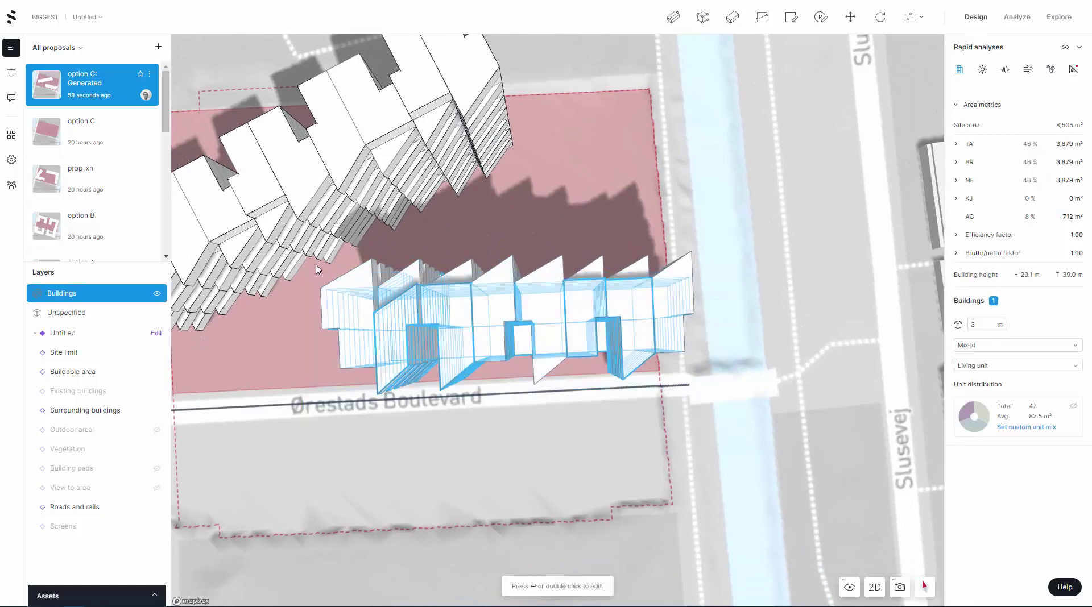
drag(316, 265, 781, 455)
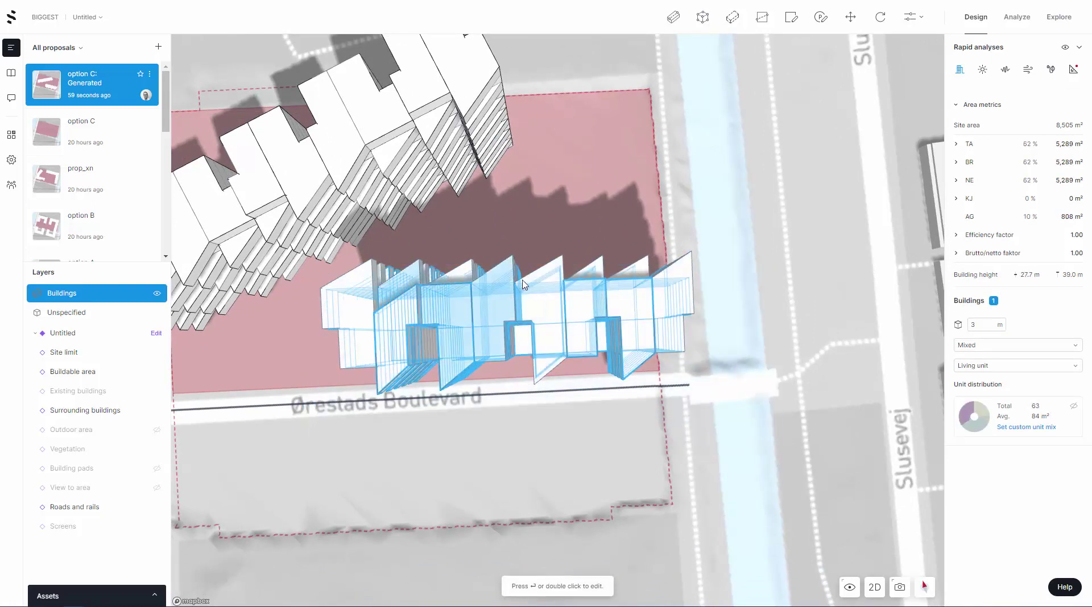
right_click(596, 279)
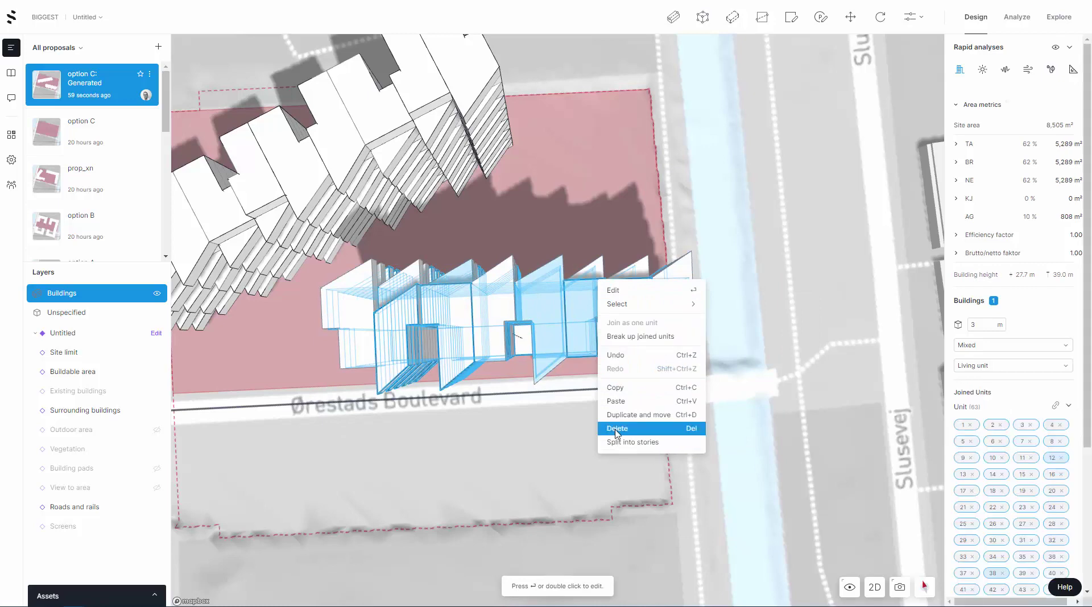
key(Delete)
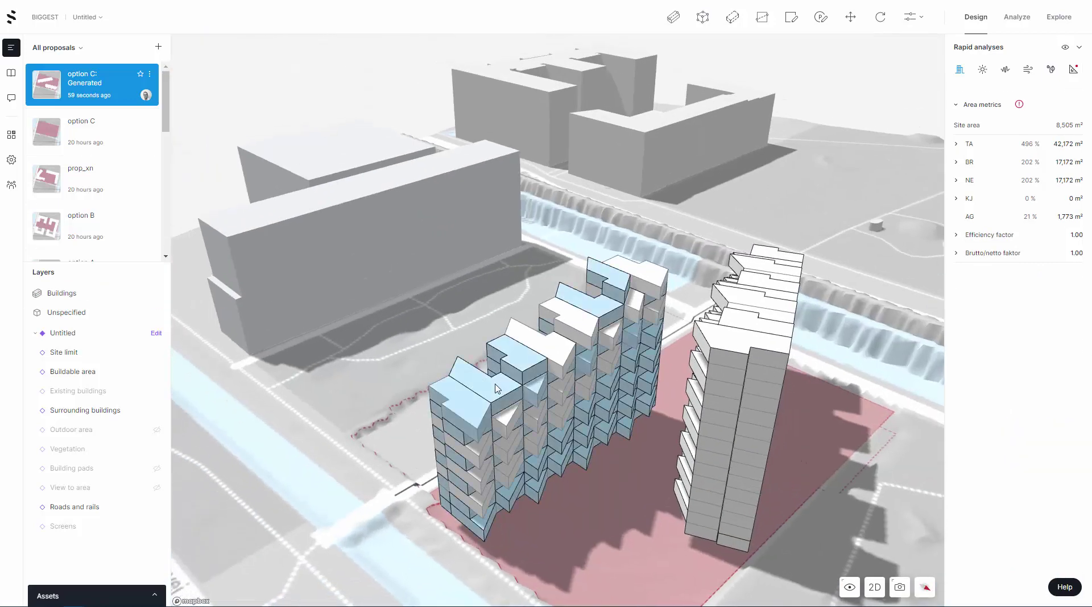
click(555, 512)
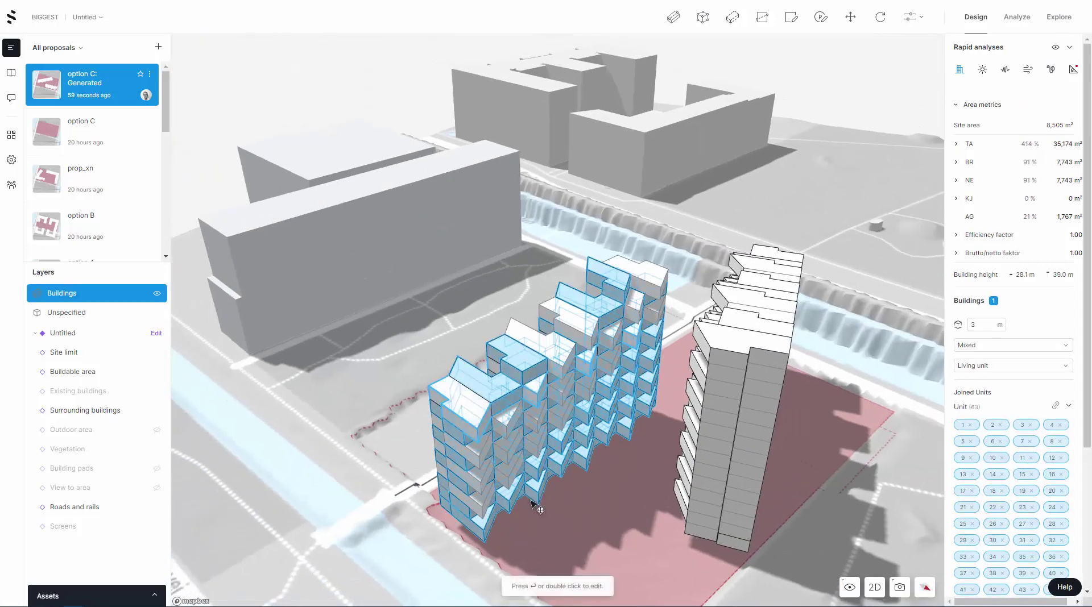
click(558, 513)
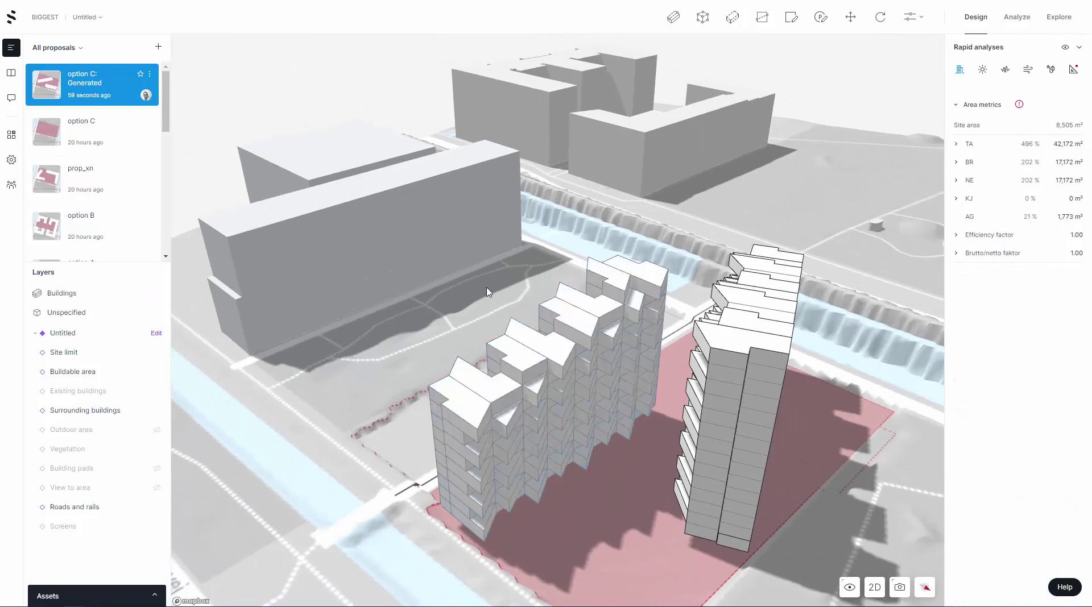
Select all separate units of the building along Ørestads Boulevard and join them as one unit.
scroll(474, 280, down, 2)
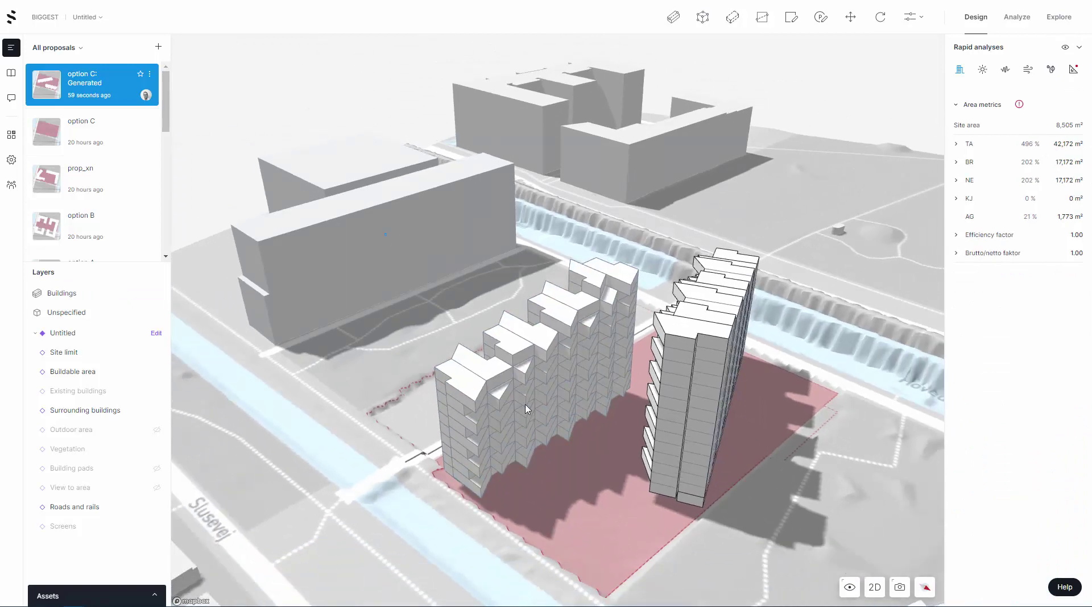
drag(385, 234, 643, 560)
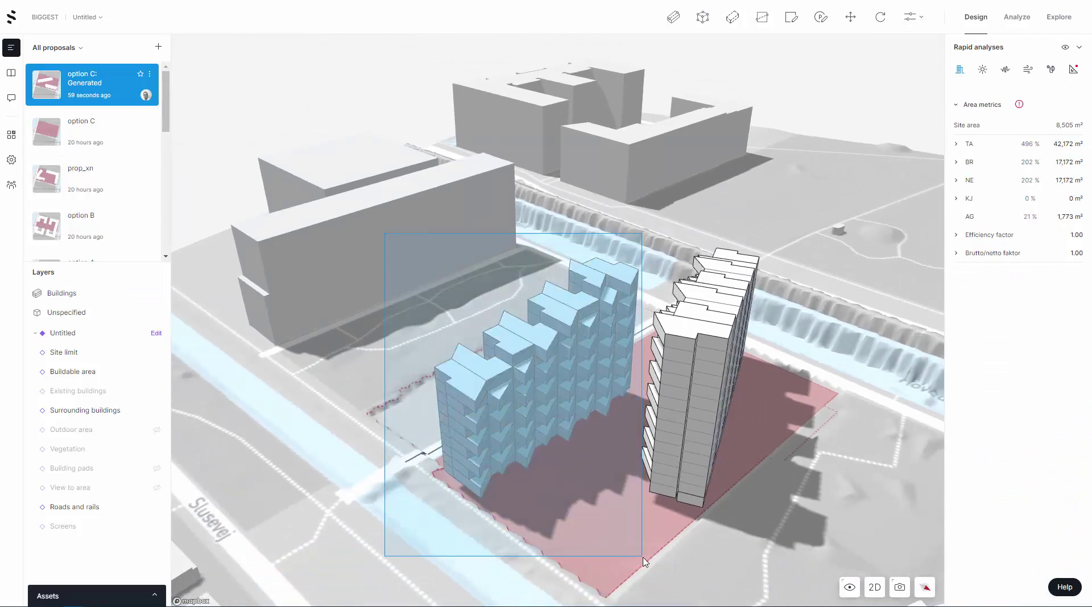
right_click(536, 372)
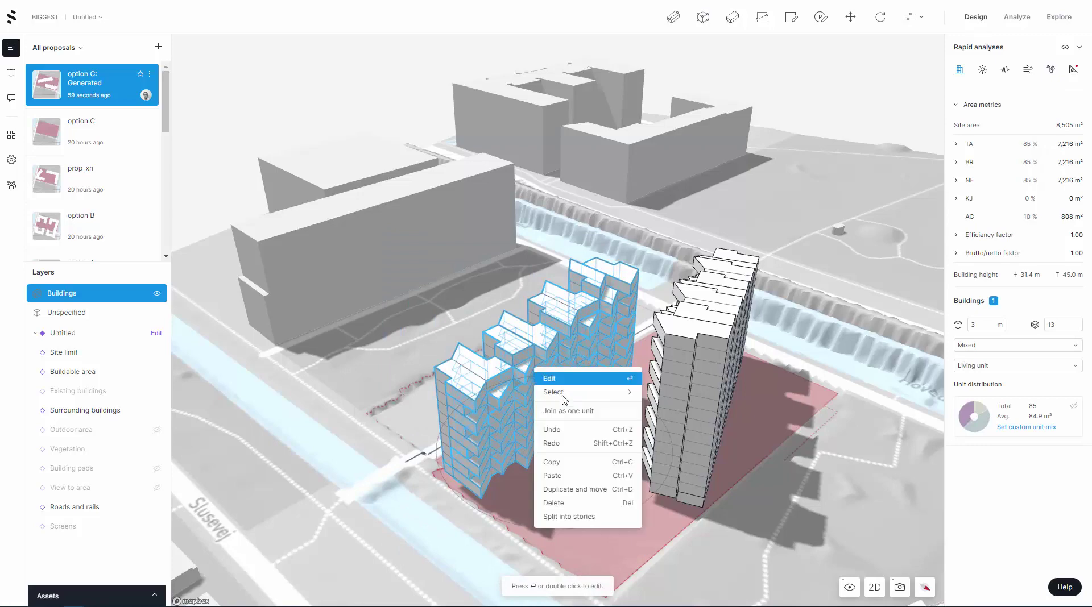
click(512, 498)
click(493, 473)
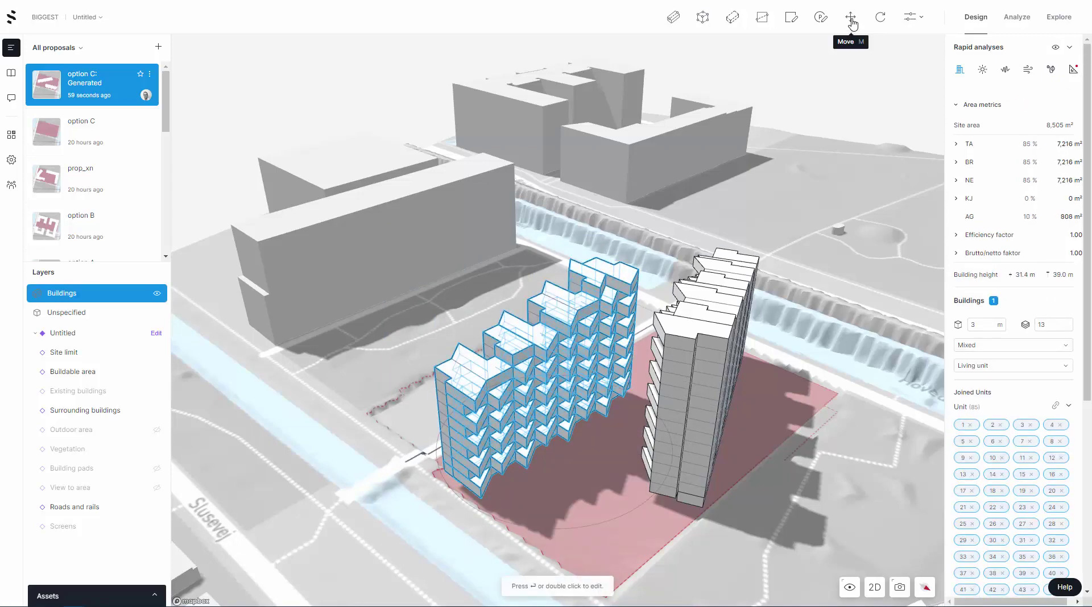
Move the rejoined boulevard building inward across the plot, closer to the second building.
click(850, 17)
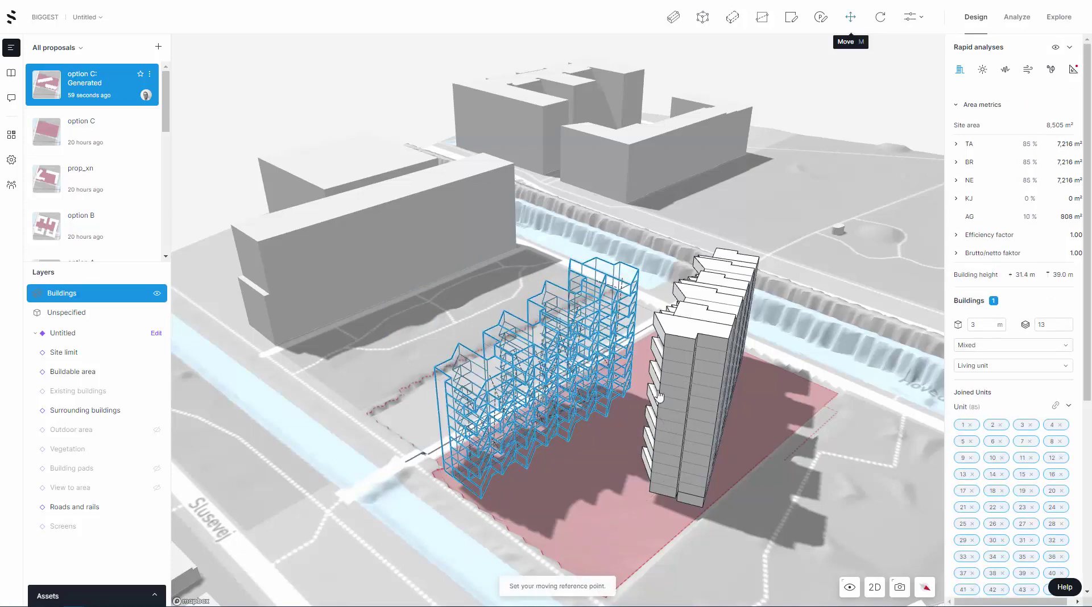
click(492, 504)
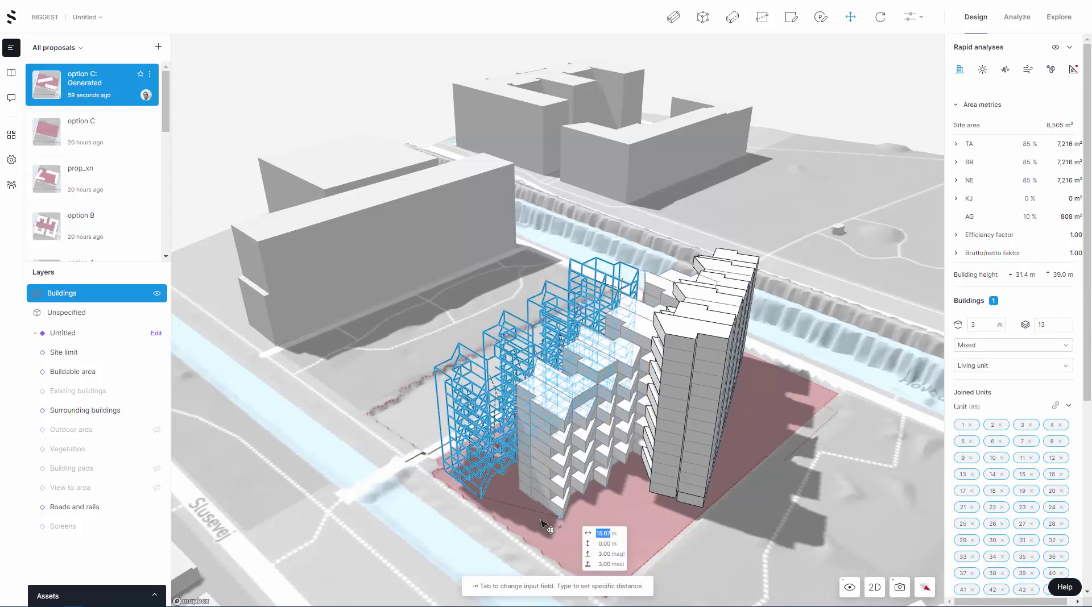
click(542, 521)
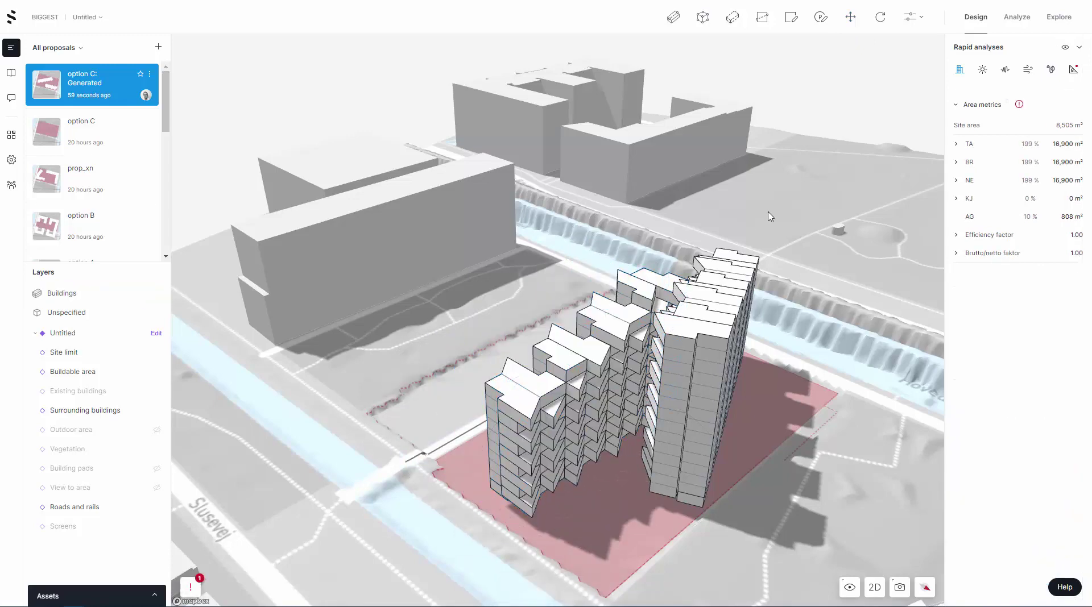
In the option C proposal, draw a 90 m line edited building in 2D, lengthwise along the plot side away from Ørestads Boulevard.
click(60, 129)
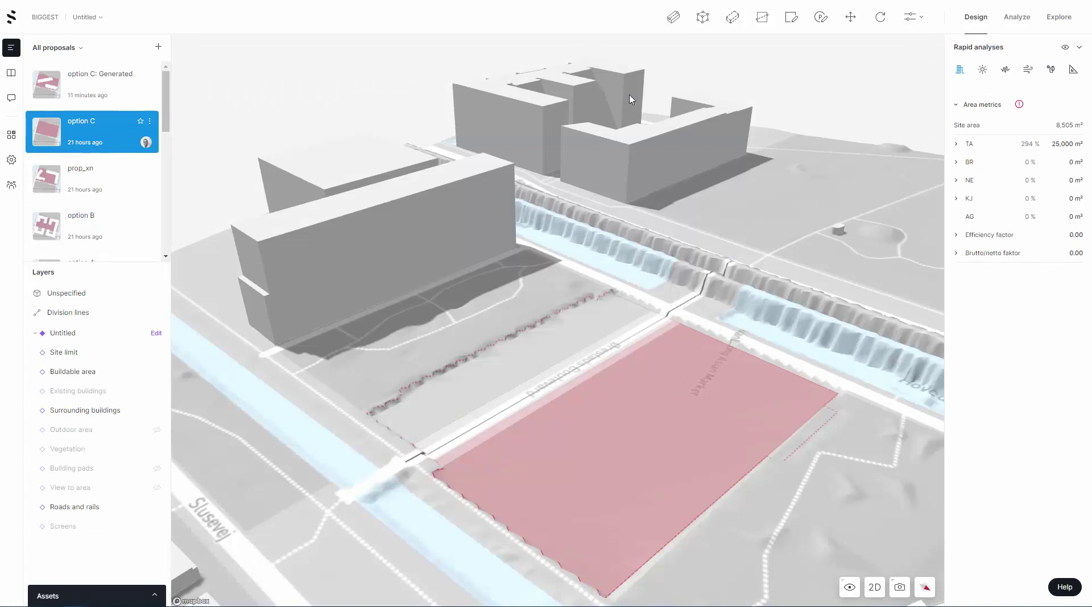
click(669, 20)
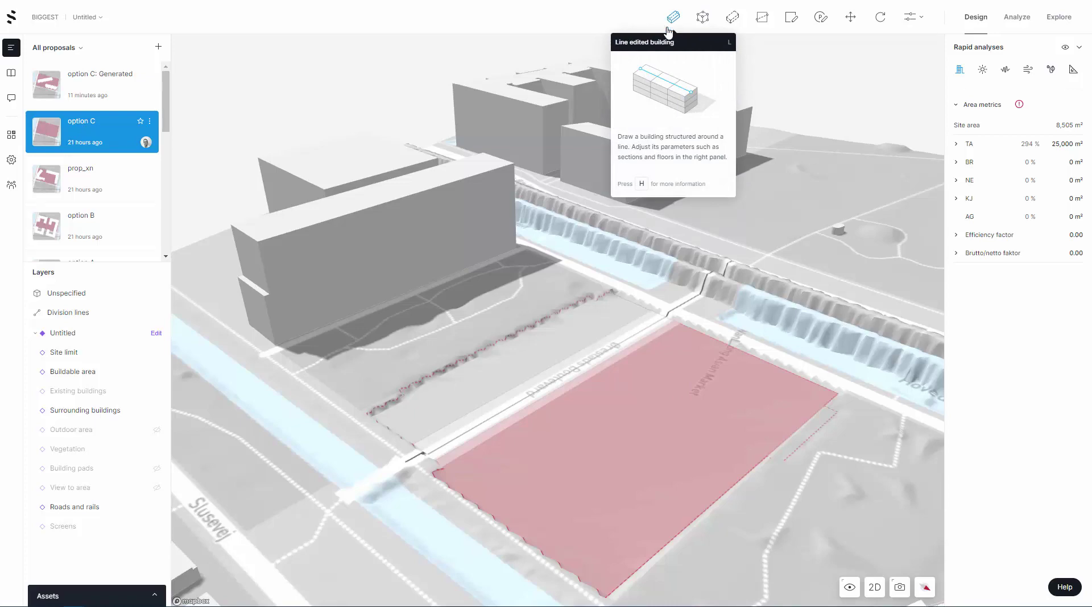
click(873, 588)
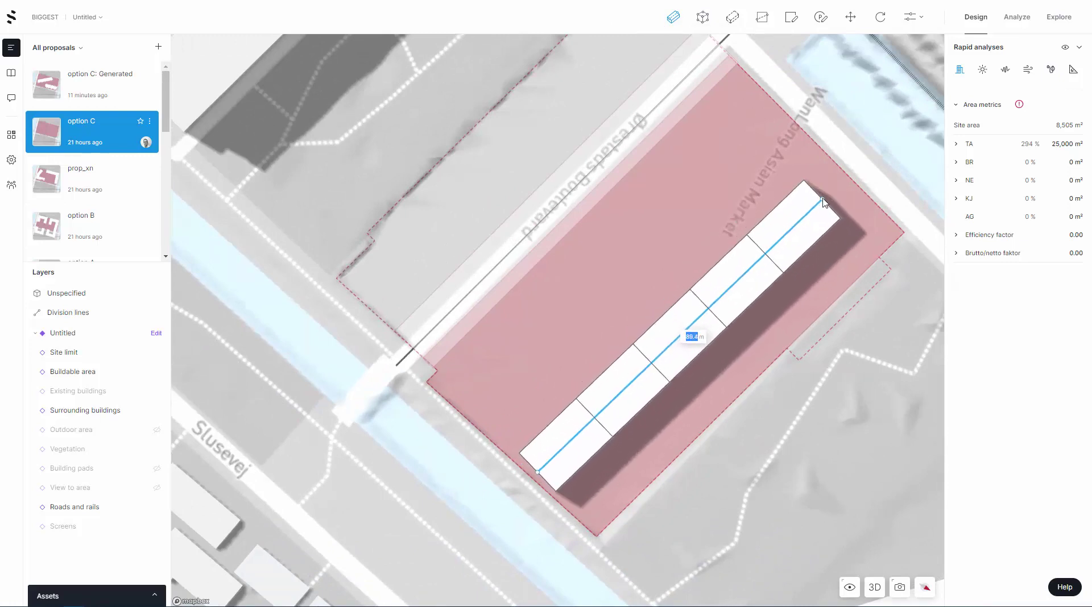
text(9)
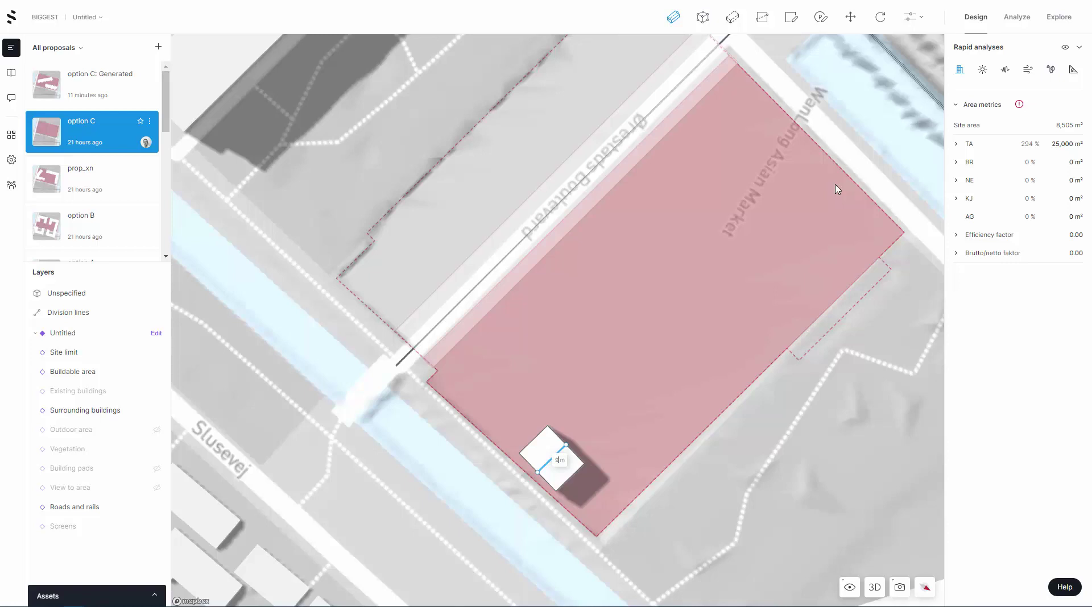
text(0)
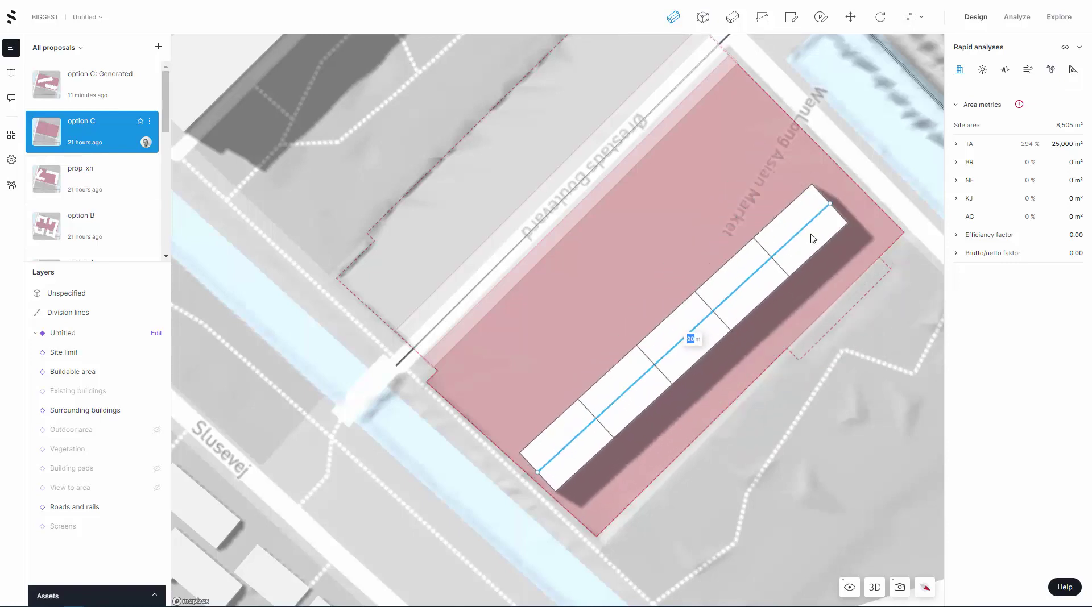
key(Return)
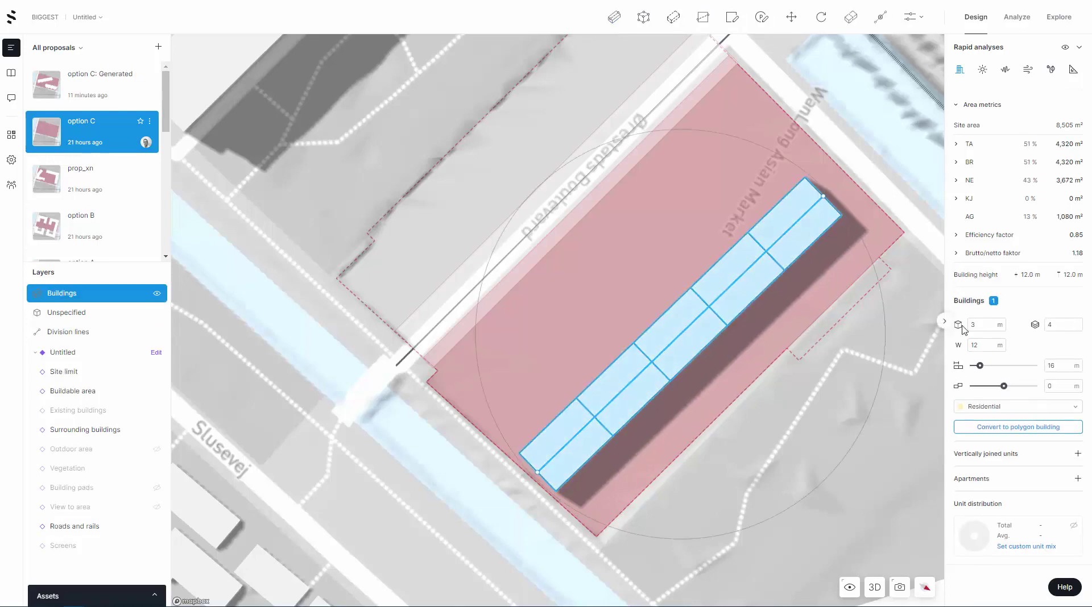
In 3D, give the new line building 6 floors, an 18 m section length and a 4 m section offset.
click(874, 587)
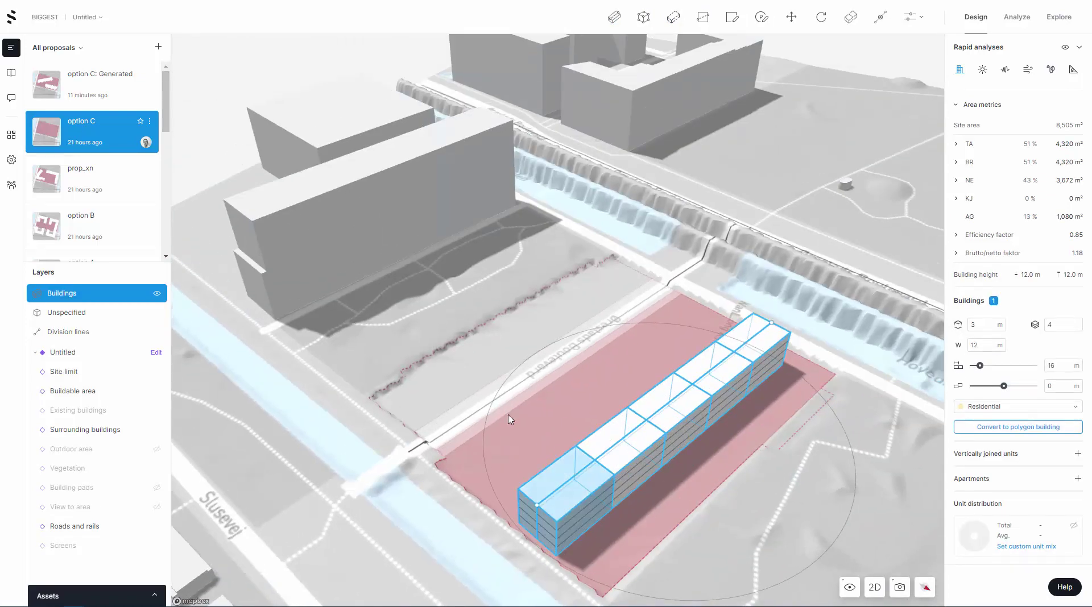
scroll(747, 477, up, 3)
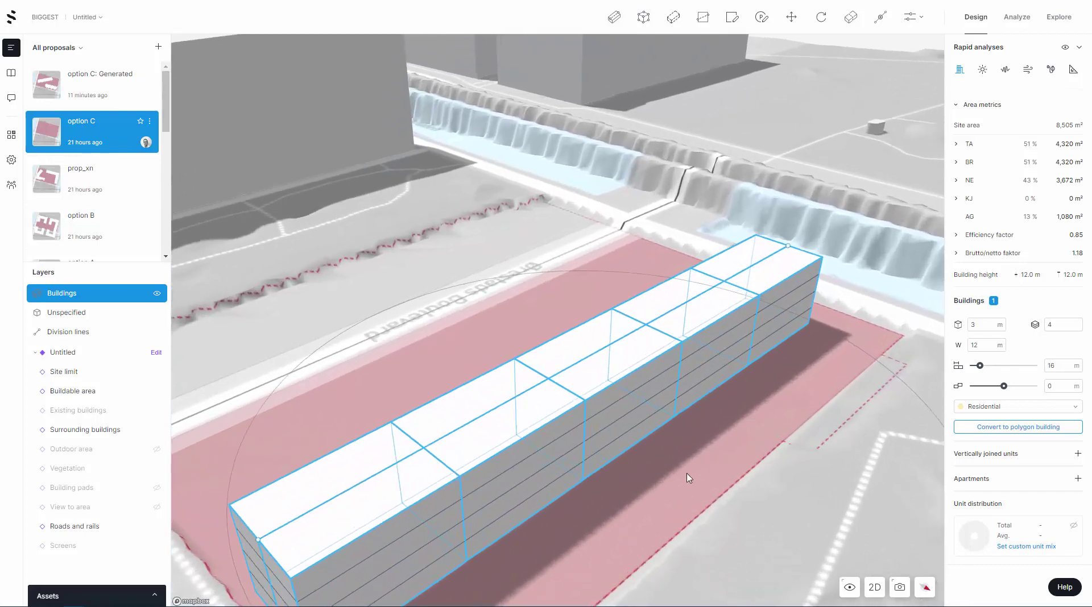
scroll(687, 476, down, 3)
right_drag(687, 476, 669, 463)
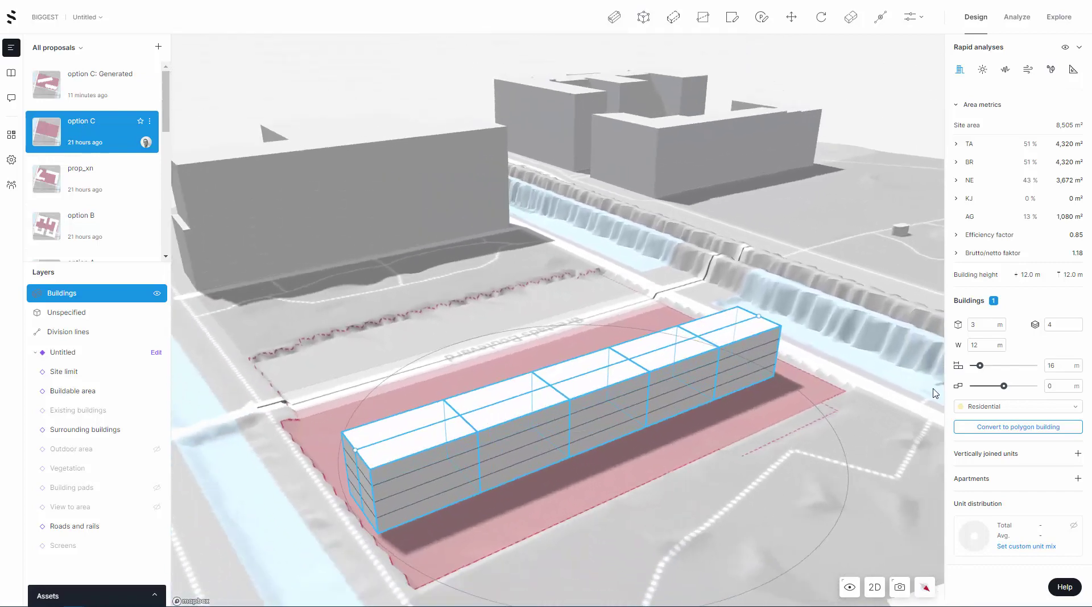
click(1053, 324)
text(6)
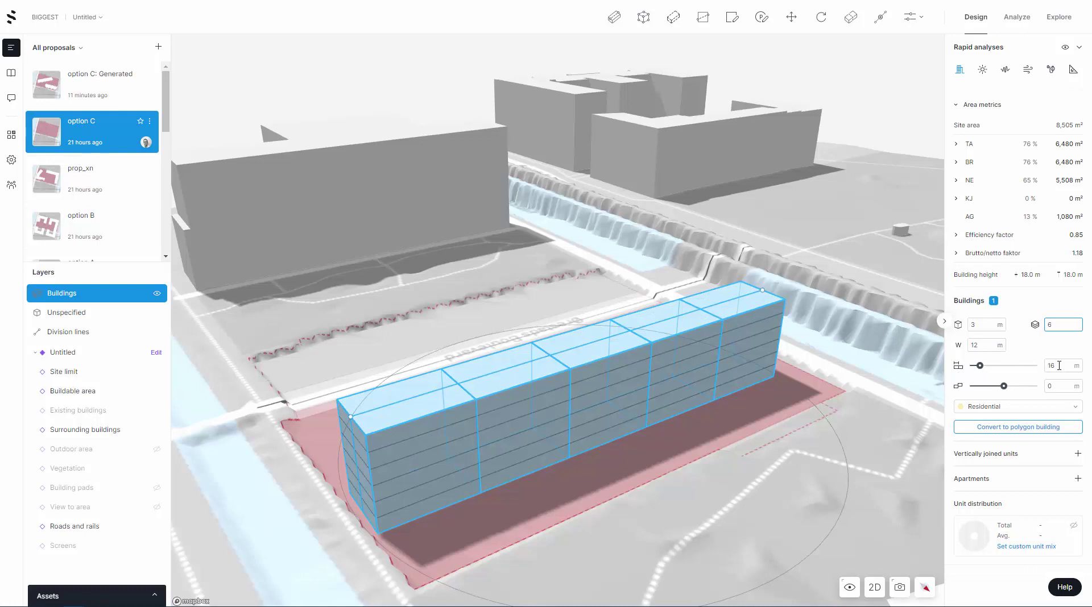
key(Tab)
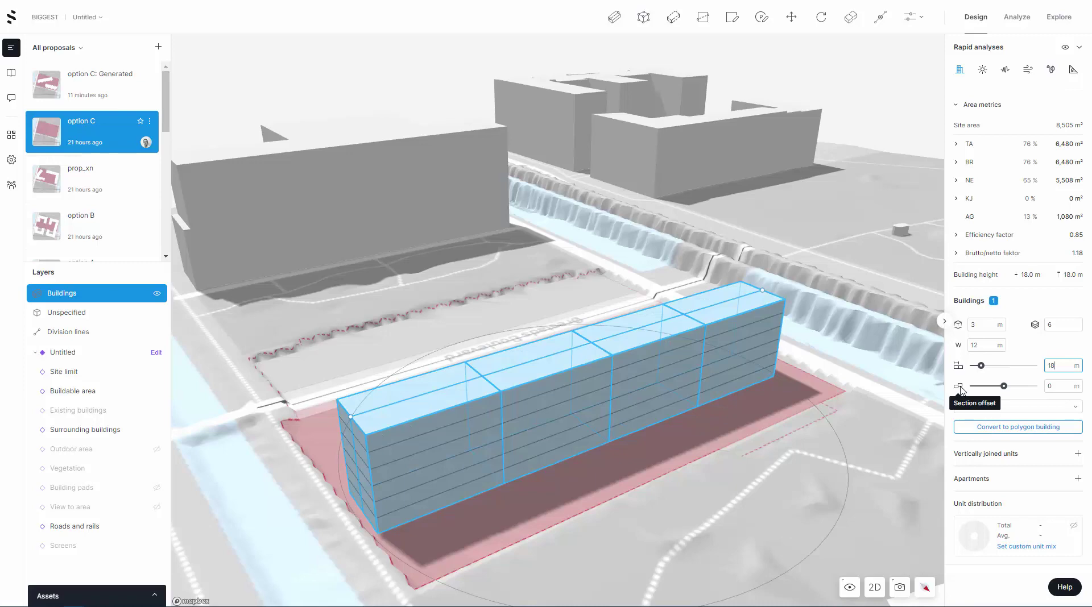
key(Tab)
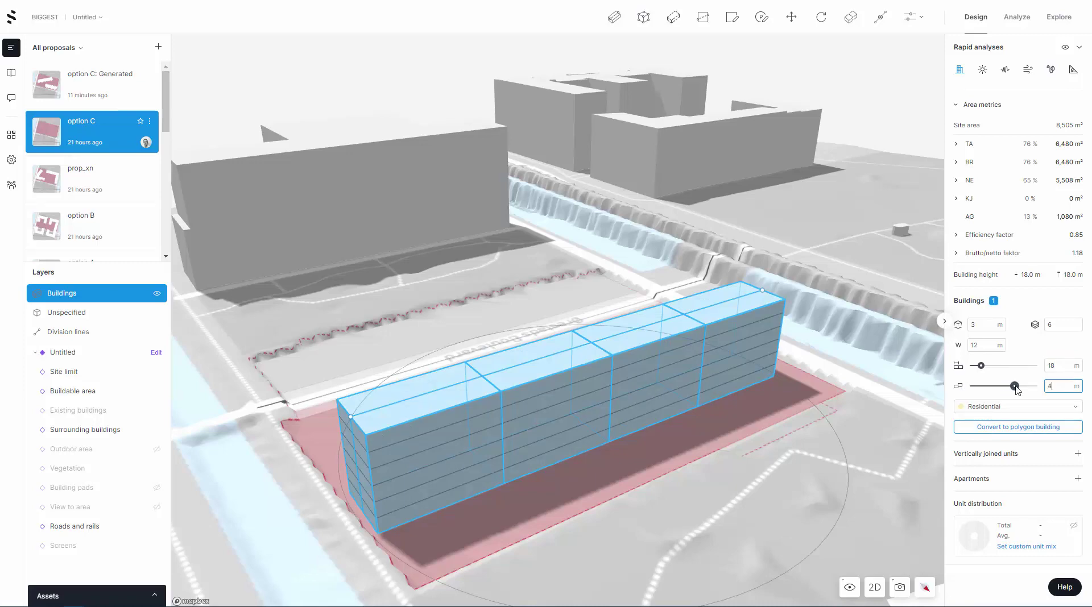
drag(718, 461, 609, 480)
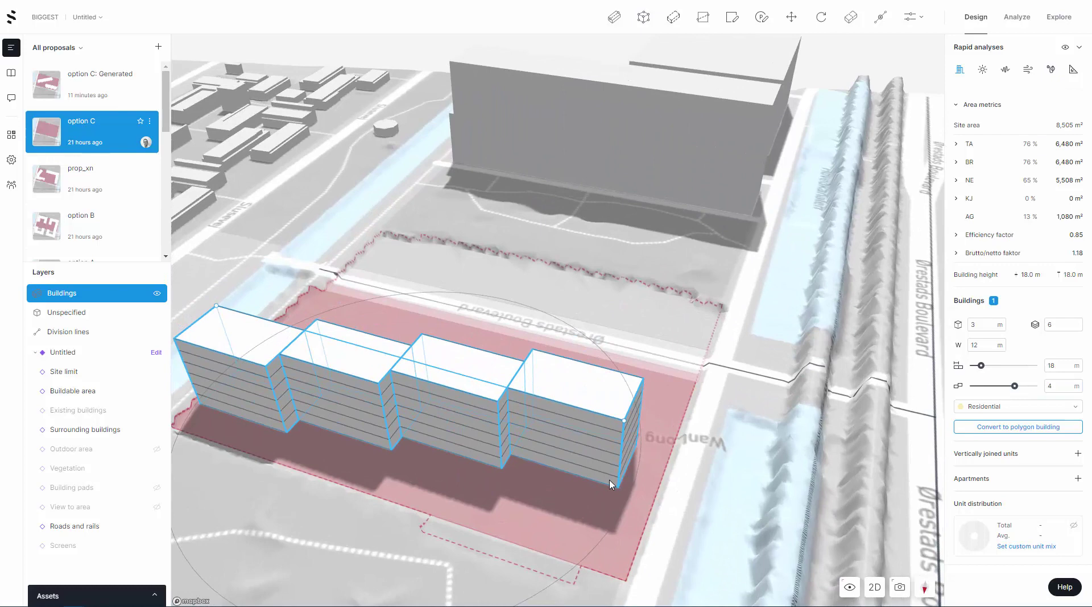
Convert the staggered parametric line building to polygon buildings and check the end block as a separate object.
right_drag(716, 414, 687, 388)
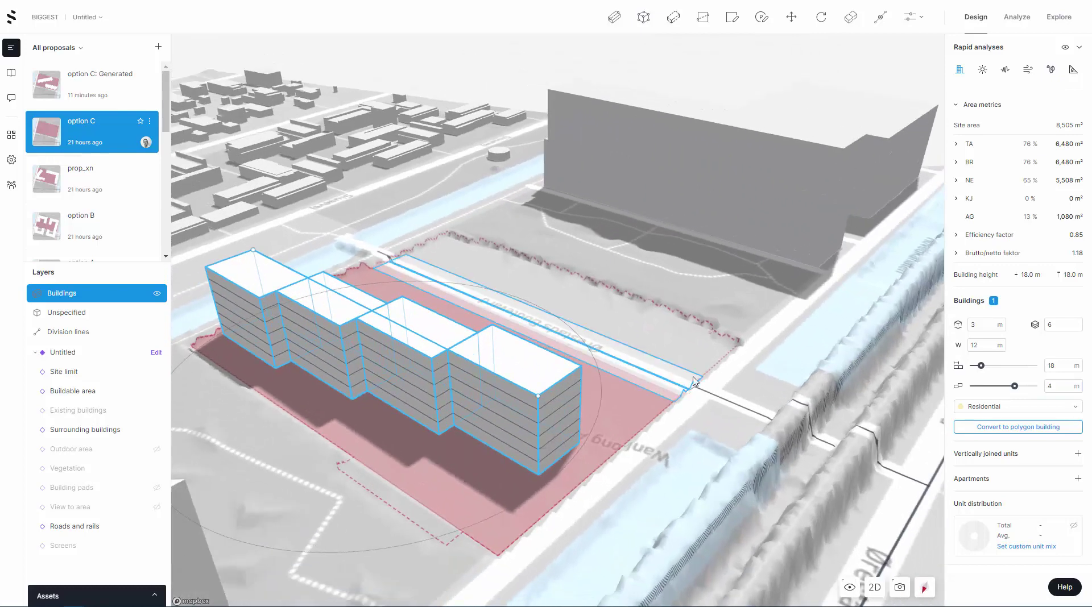
drag(648, 385, 722, 378)
scroll(475, 319, up, 5)
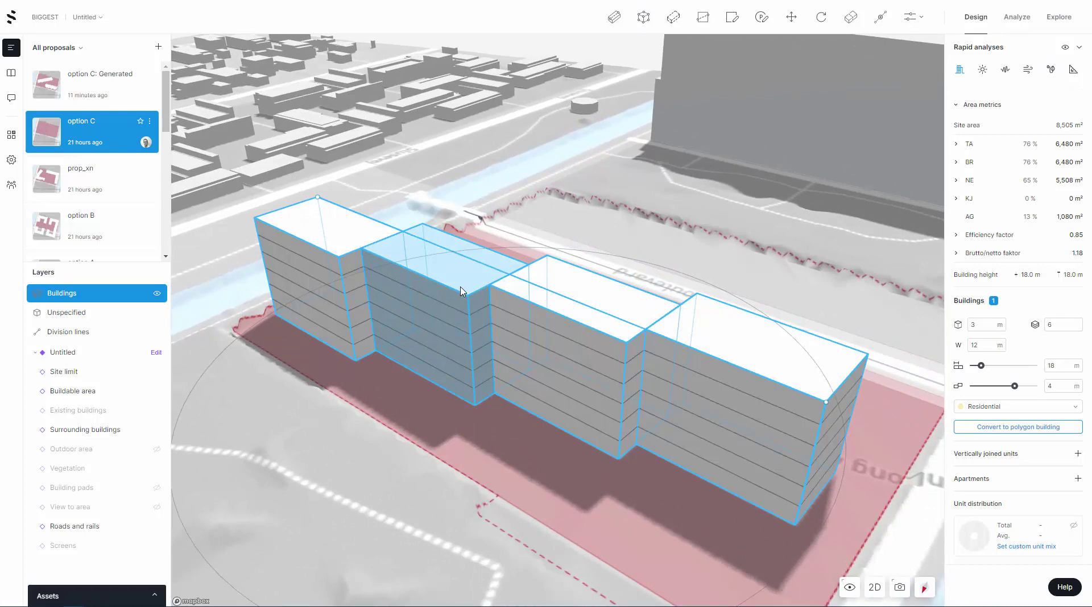
click(519, 461)
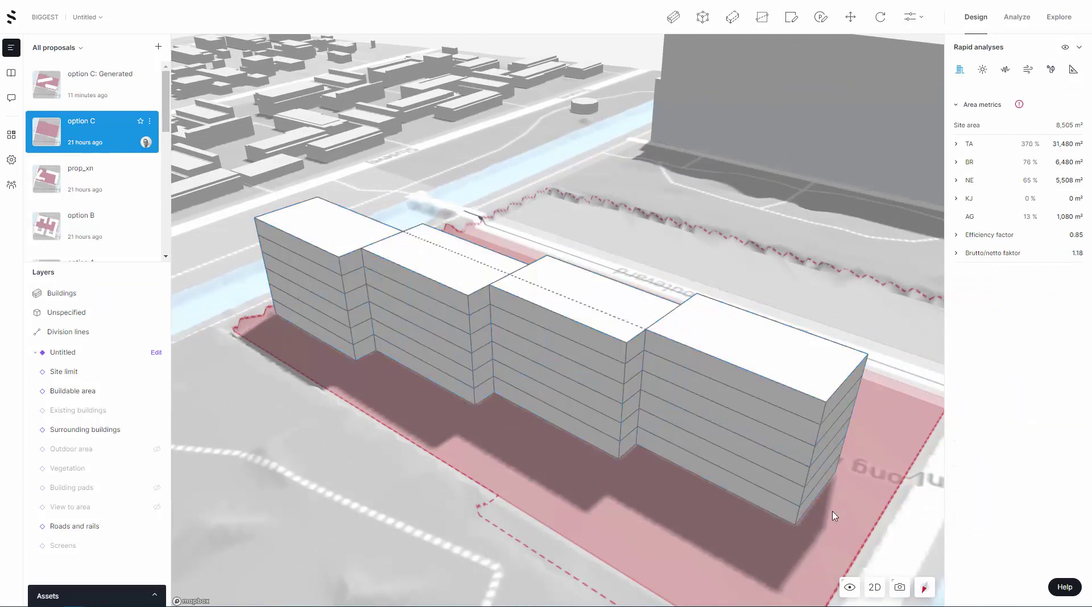
scroll(612, 394, down, 3)
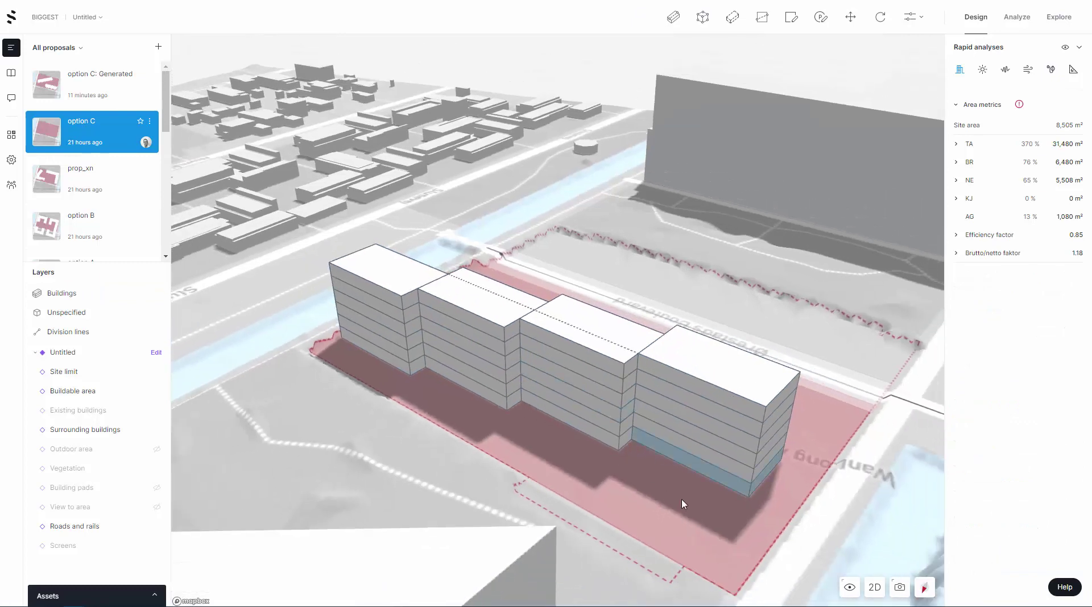
click(743, 376)
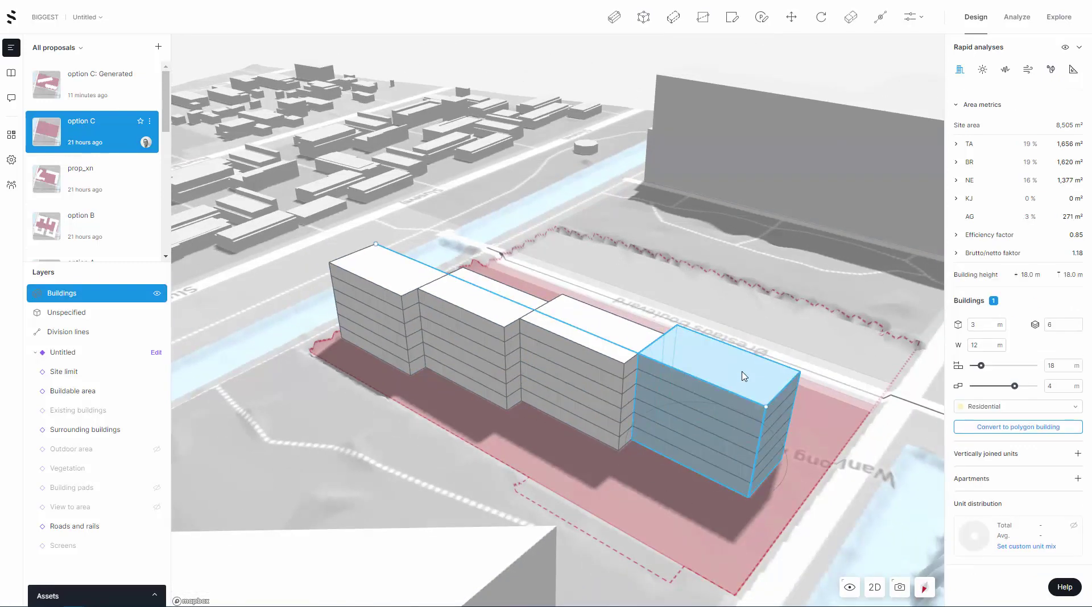
click(1009, 429)
click(679, 373)
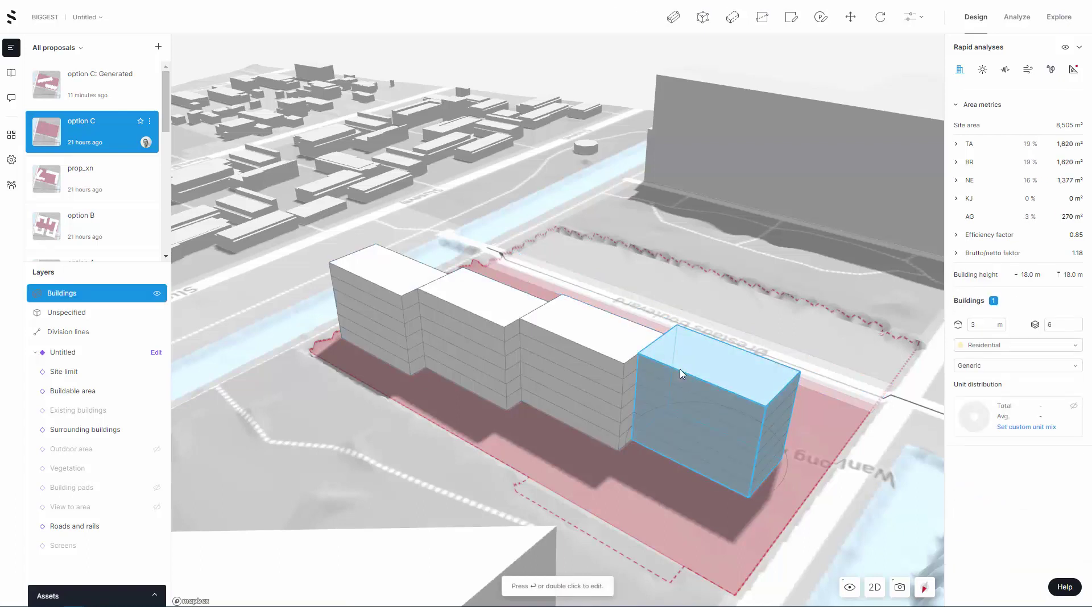
click(711, 480)
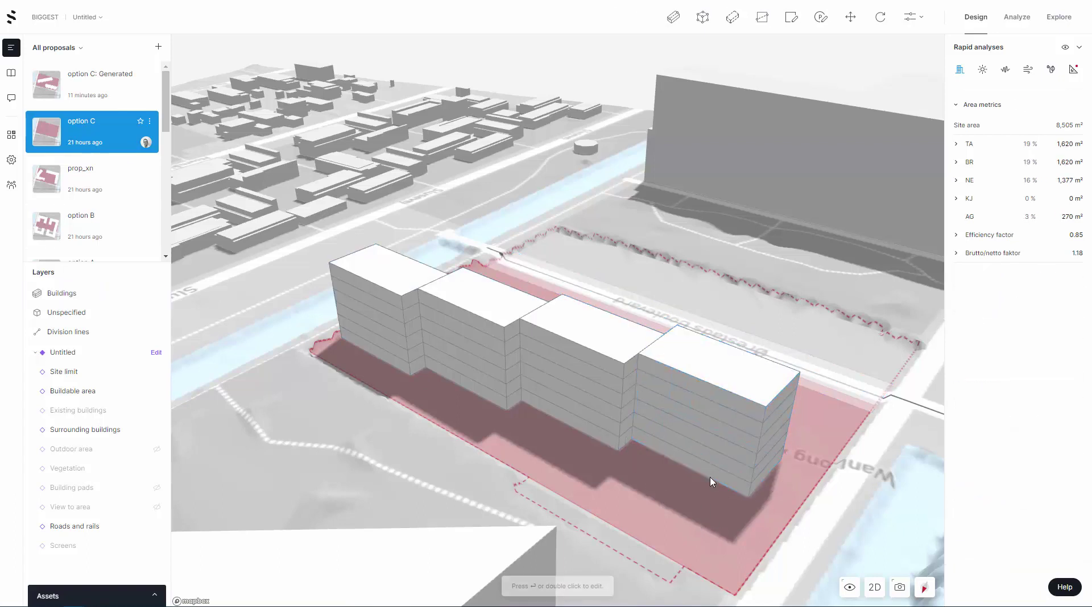
Select only the top floor of the end block, clear it, and compare by selecting the whole block.
drag(762, 453, 725, 442)
scroll(608, 428, up, 5)
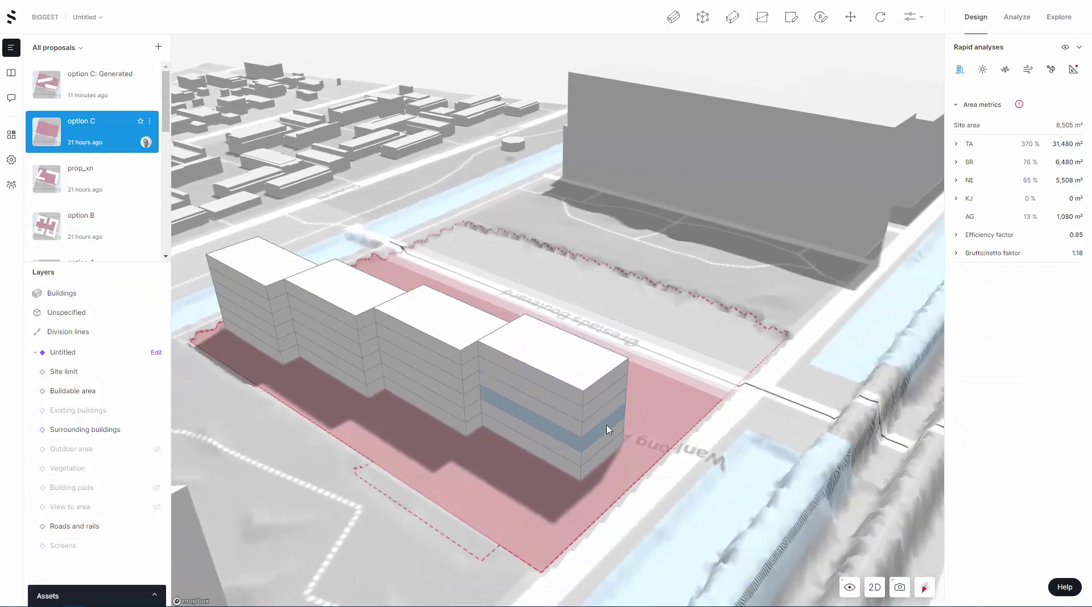
click(605, 370)
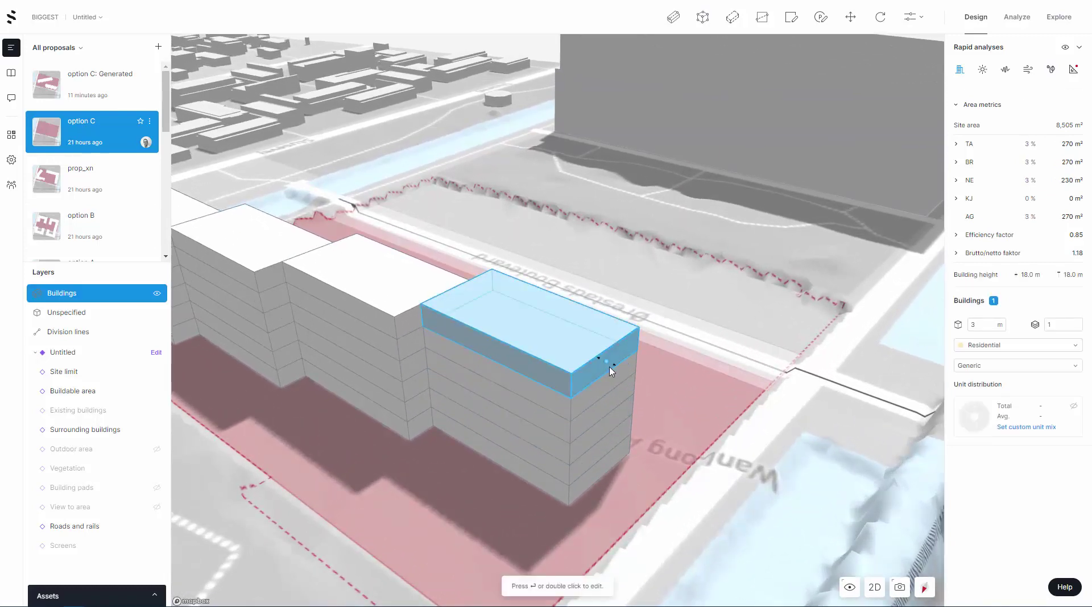
click(688, 364)
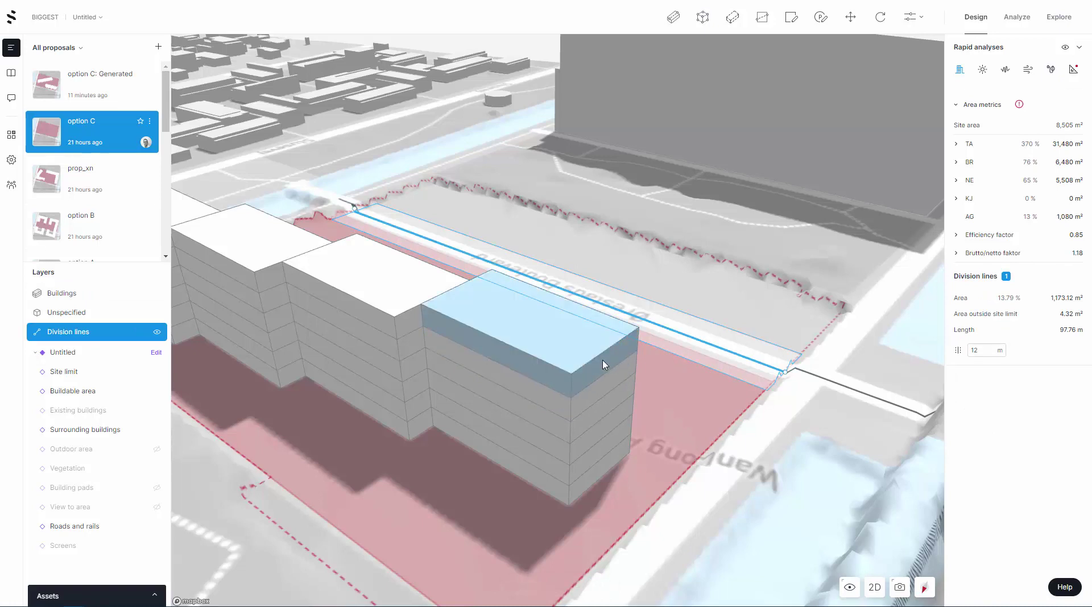
click(564, 329)
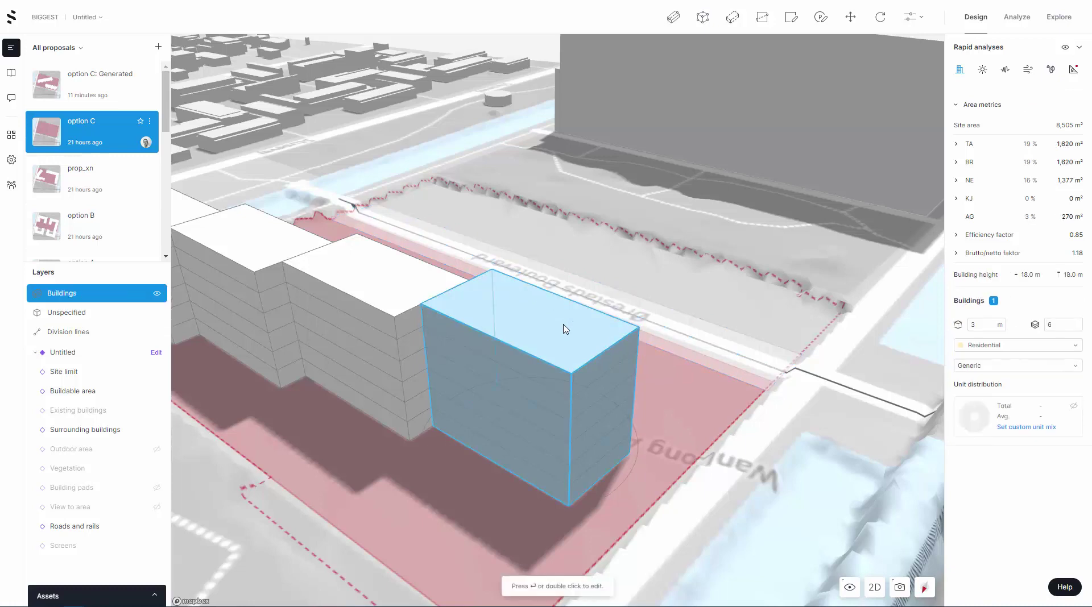
click(663, 373)
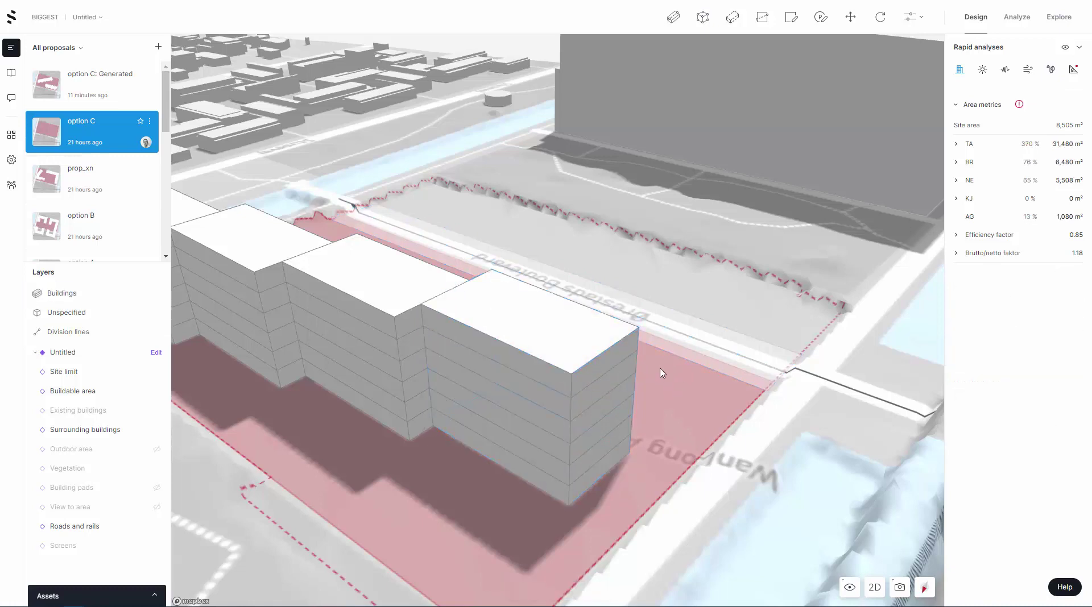
Extend the end block's top floor 4 m outward from its short end face.
click(607, 361)
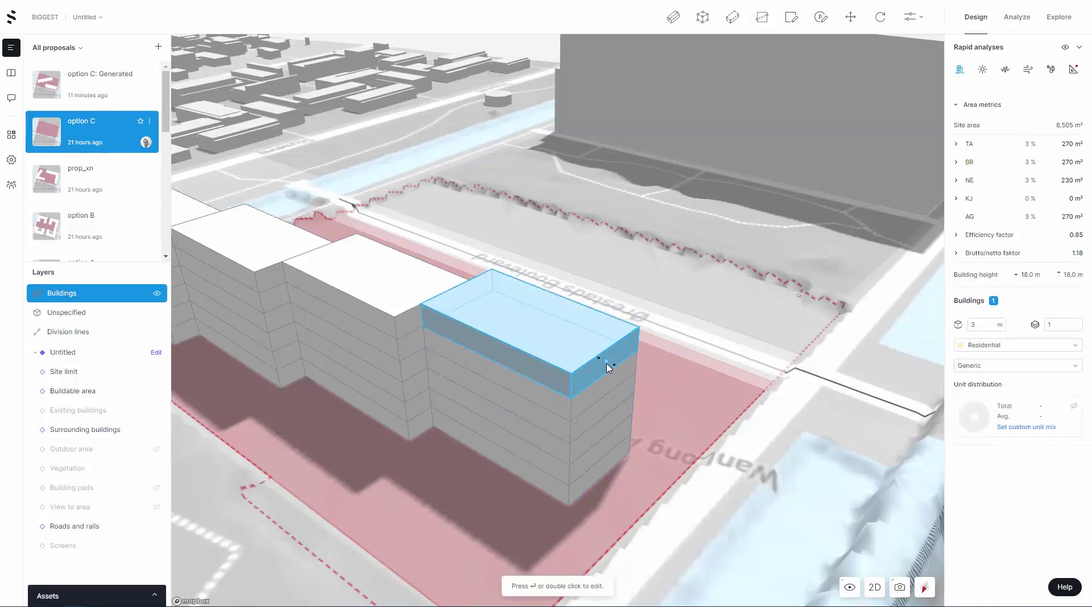
drag(607, 367, 608, 368)
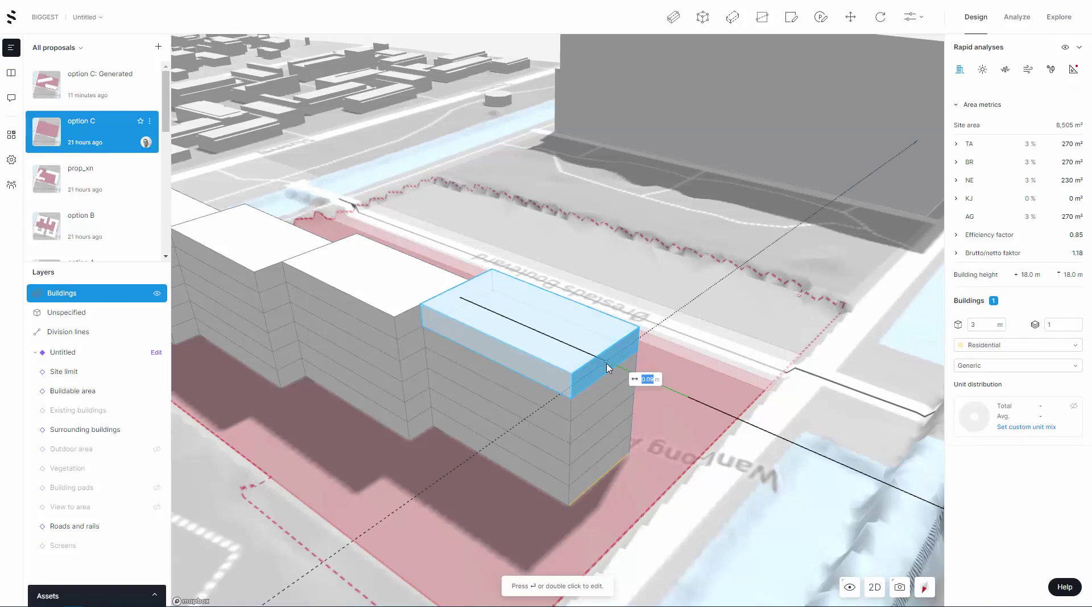
text(4)
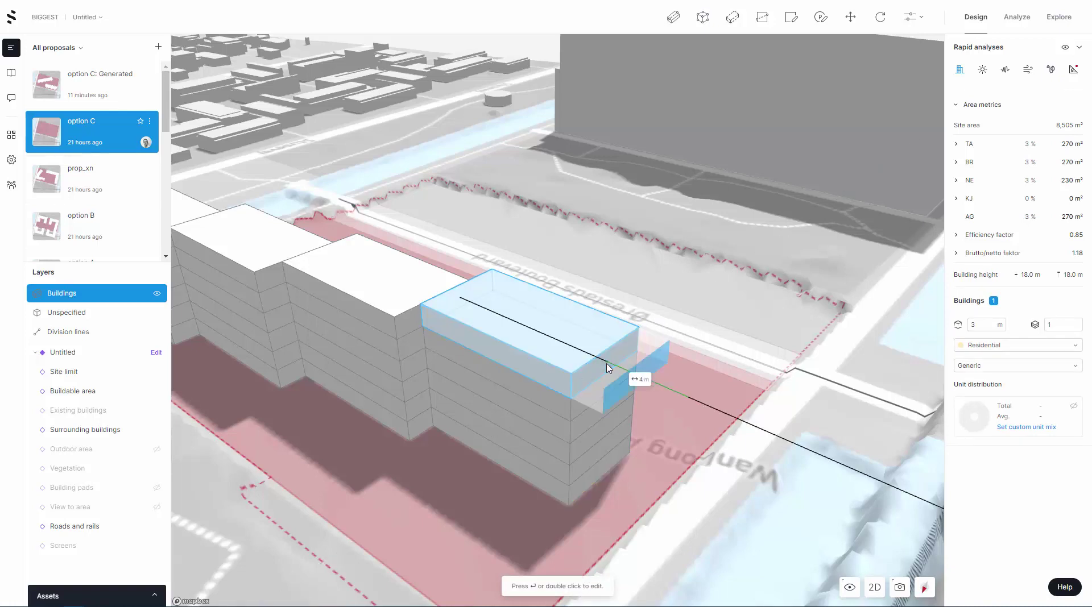
key(Return)
click(576, 384)
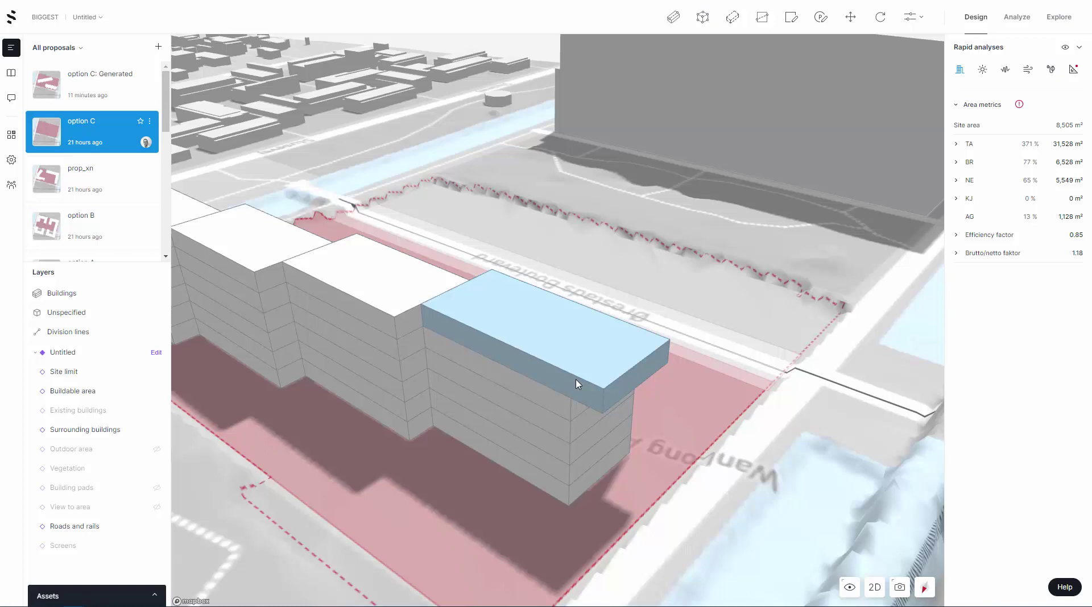
Set back the long facade of the end block's top floor by 4 m on the side away from Ørestads Boulevard.
click(506, 363)
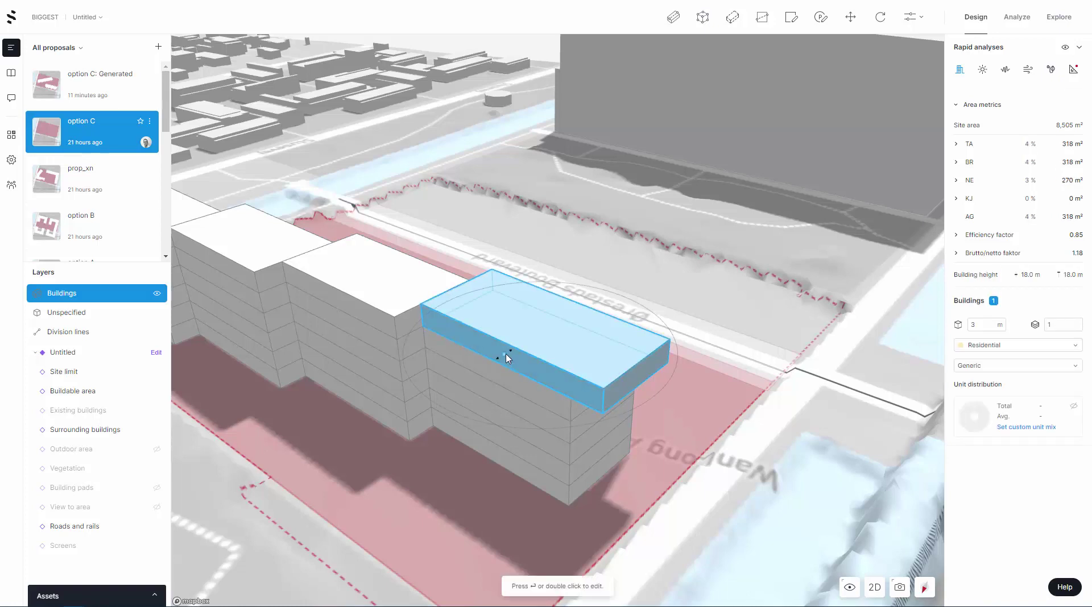
double_click(508, 358)
key(BackSpace)
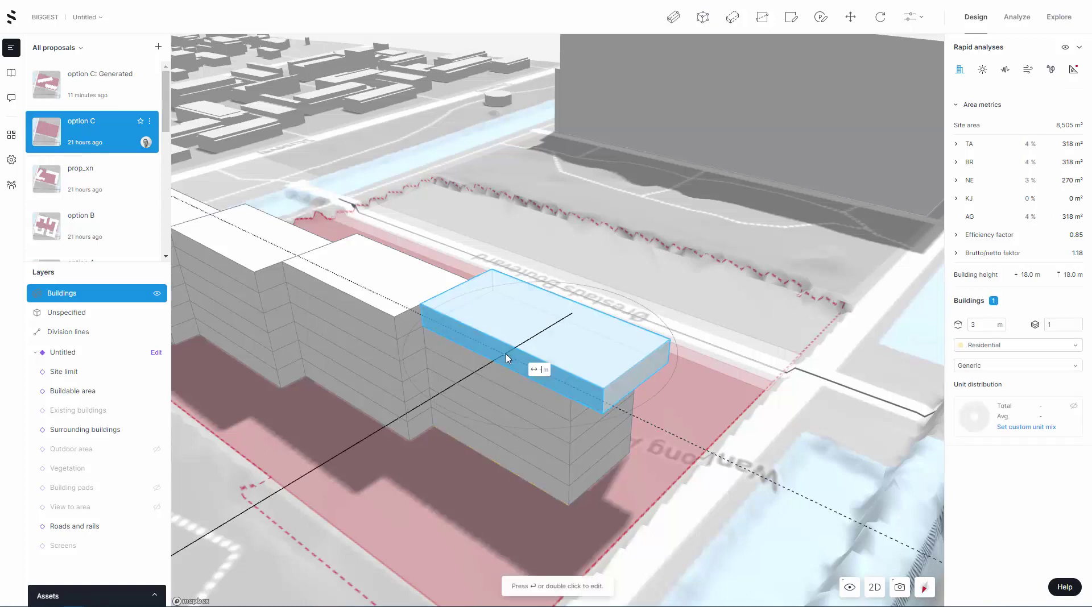
text(-4)
key(Return)
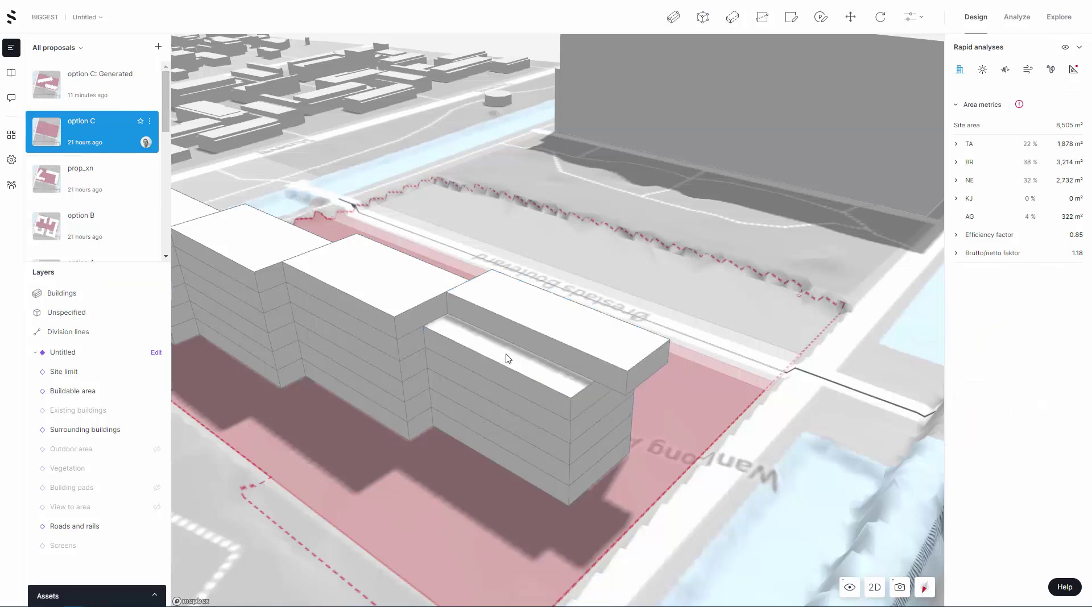
Edit the top floor's outline, moving its overhanging corner 8 m back along the long set-back edge to form an angled end.
right_drag(596, 516, 616, 497)
click(544, 355)
click(544, 355)
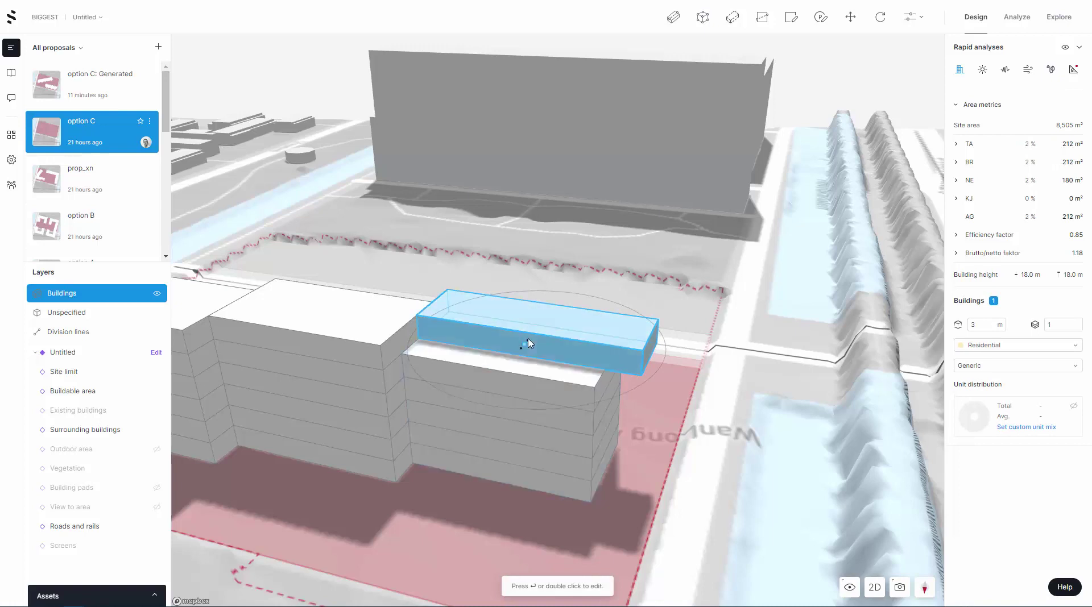
click(682, 345)
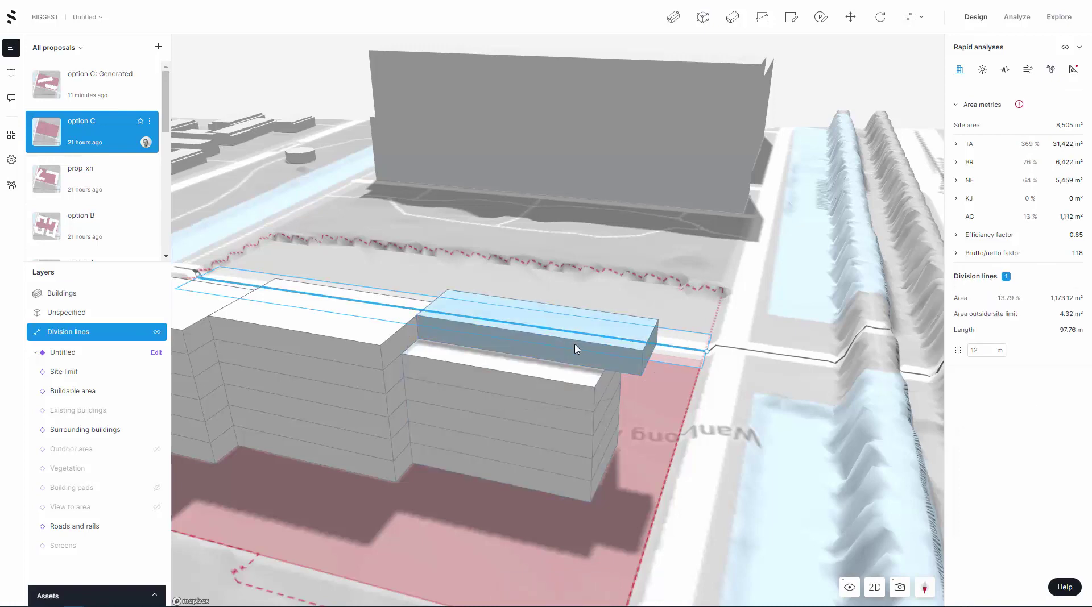
click(649, 401)
click(621, 352)
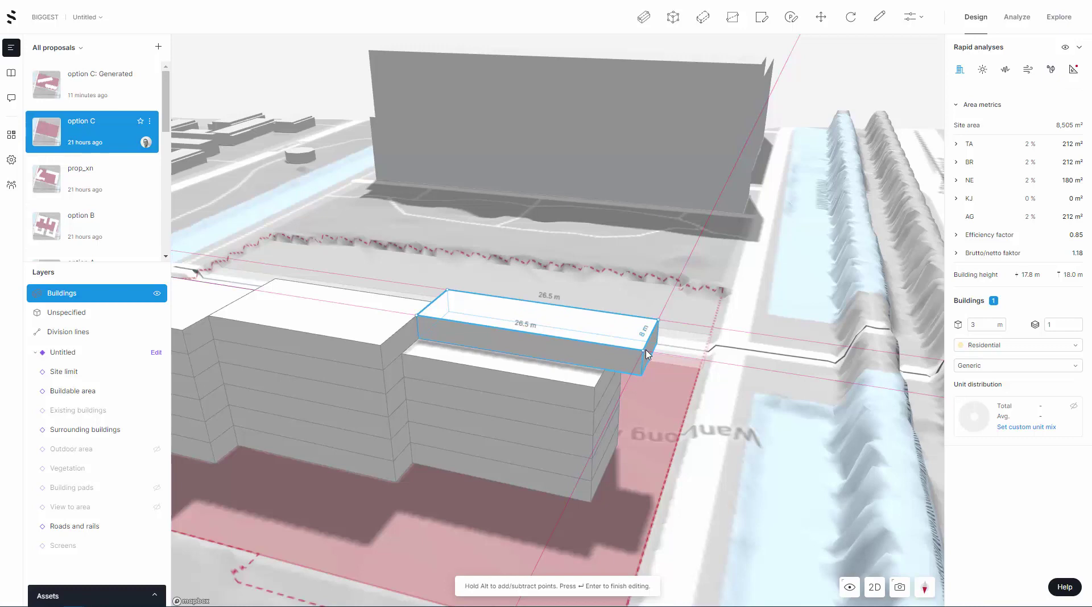
click(646, 353)
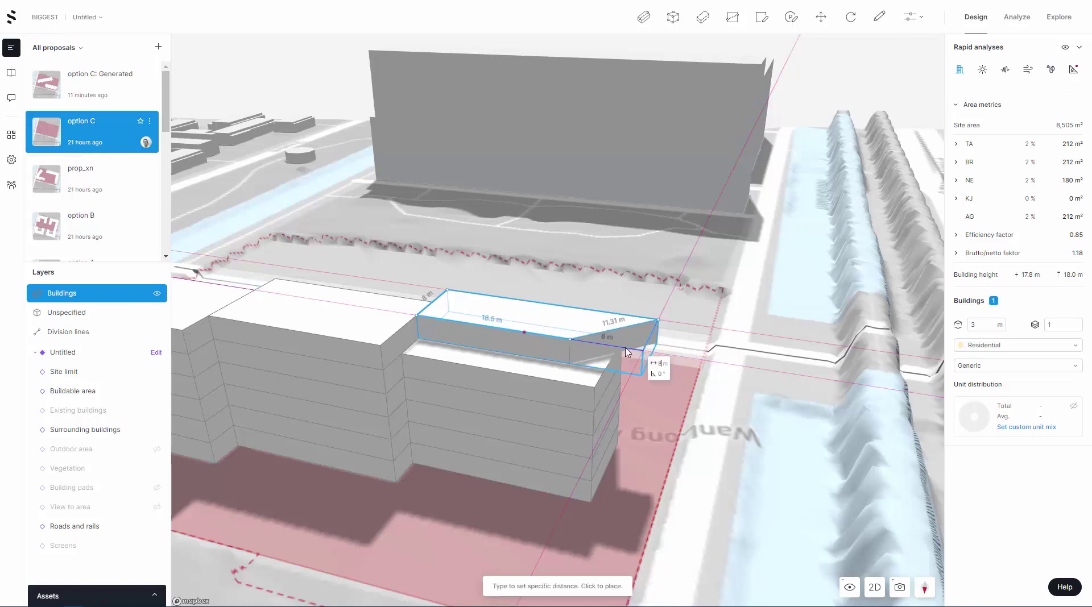
click(625, 355)
Move the top floor's other set-back corner onto the roof corner of the neighbouring block and finish editing.
right_drag(658, 405, 633, 423)
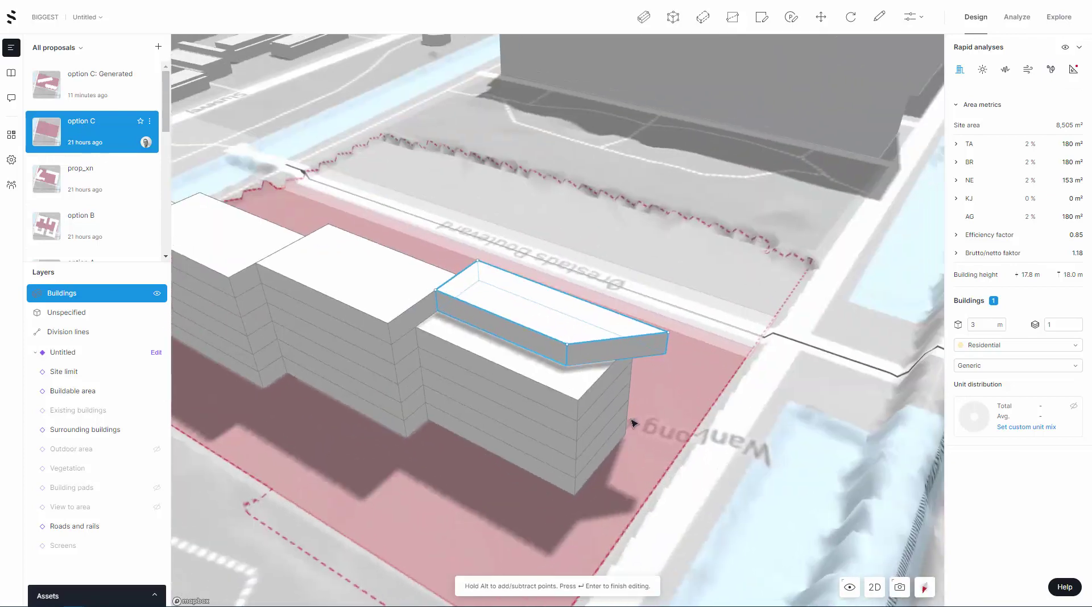
click(438, 294)
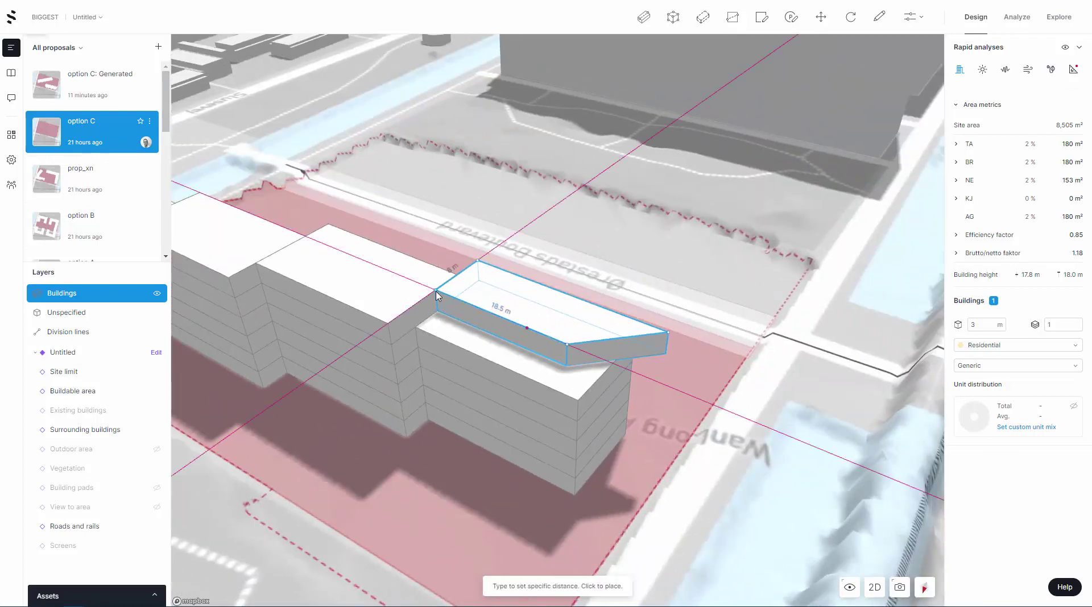
click(388, 325)
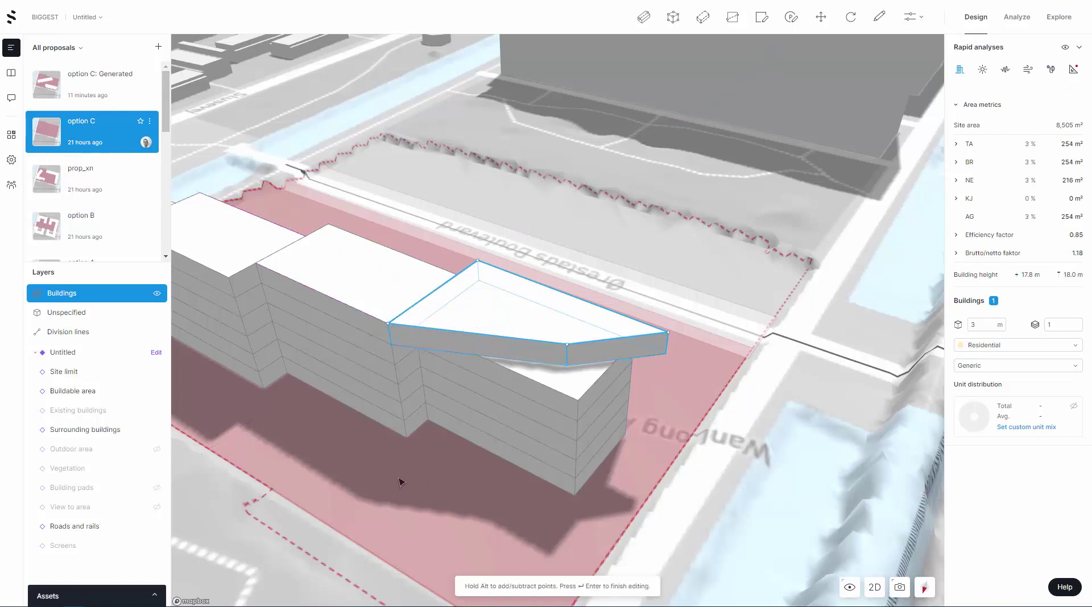
key(Return)
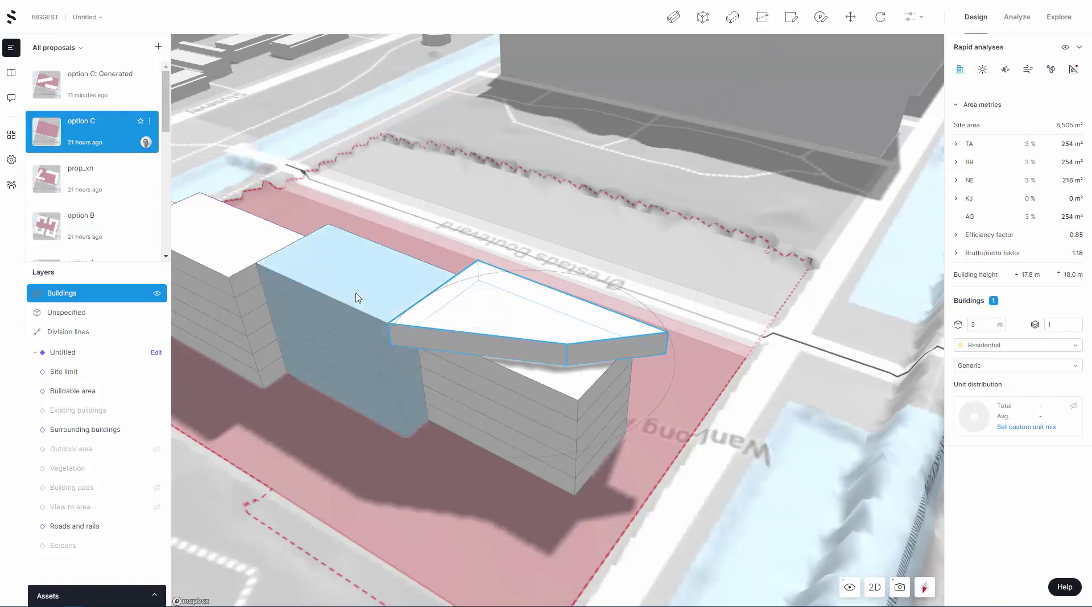
Edit the neighbouring six-floor block, moving its roof corner beside the reshaped top floor 8 m outward, away from Ørestads Boulevard.
double_click(358, 298)
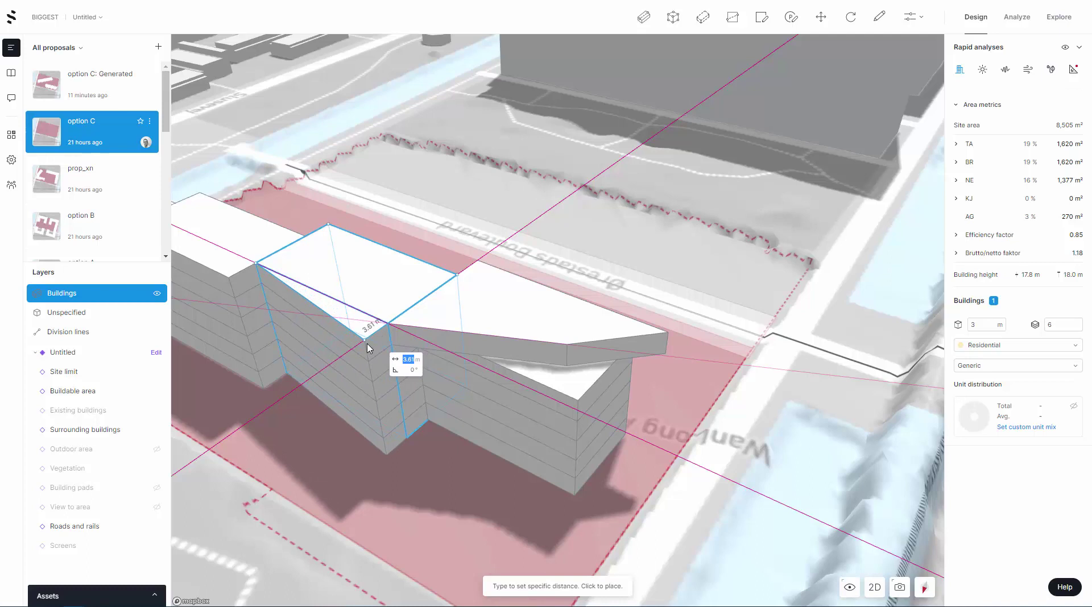
text(8)
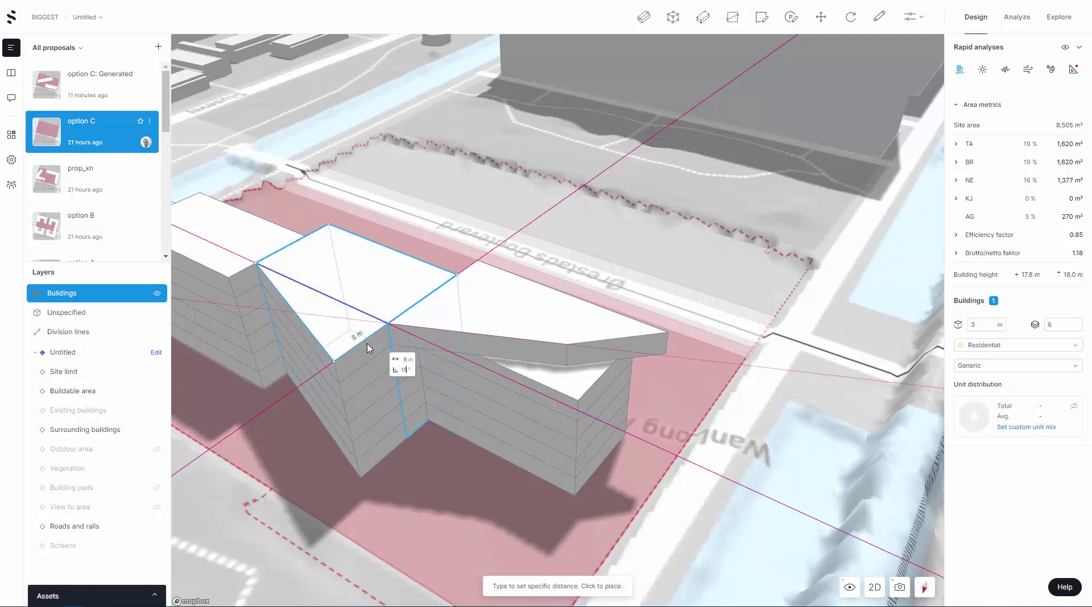
key(Return)
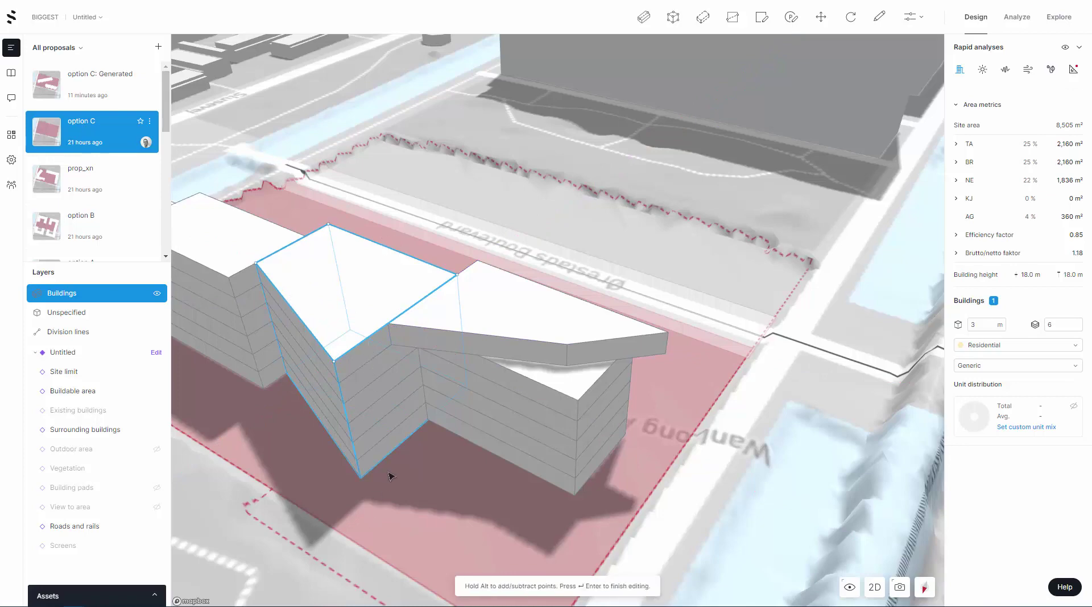
Move the block's projecting corner about 9.7 m back along the slanted facade, return it to its former position and leave editing.
right_drag(390, 473, 349, 409)
click(339, 392)
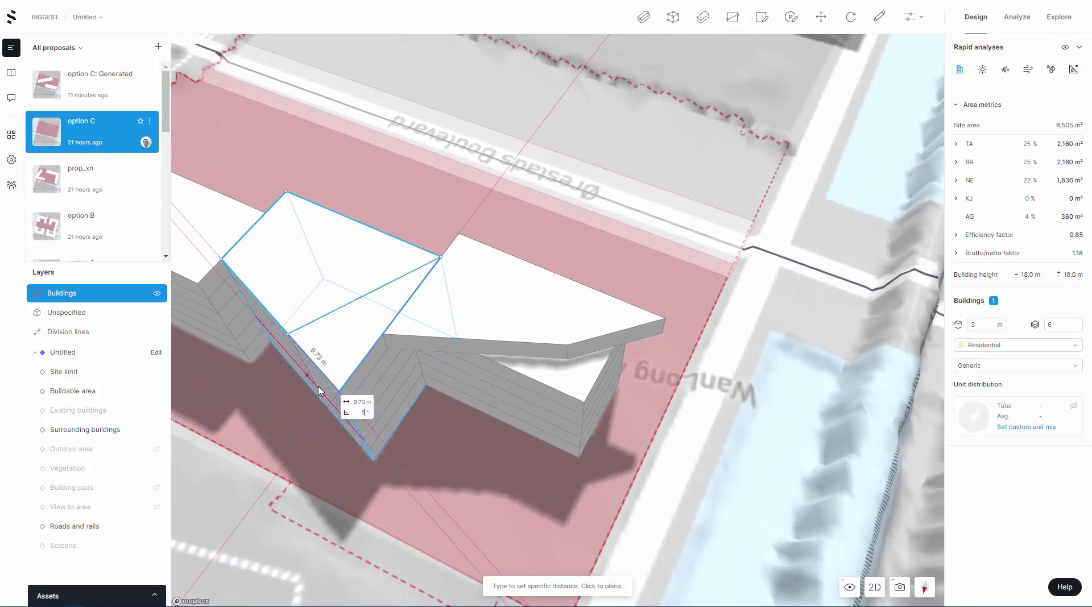
click(318, 391)
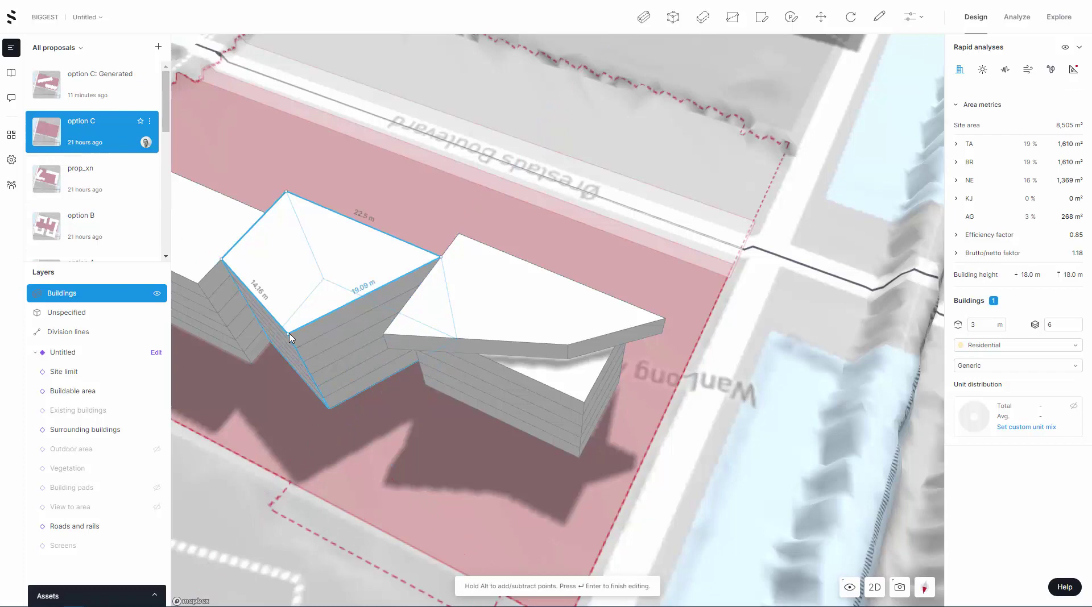
drag(292, 337, 339, 391)
click(508, 467)
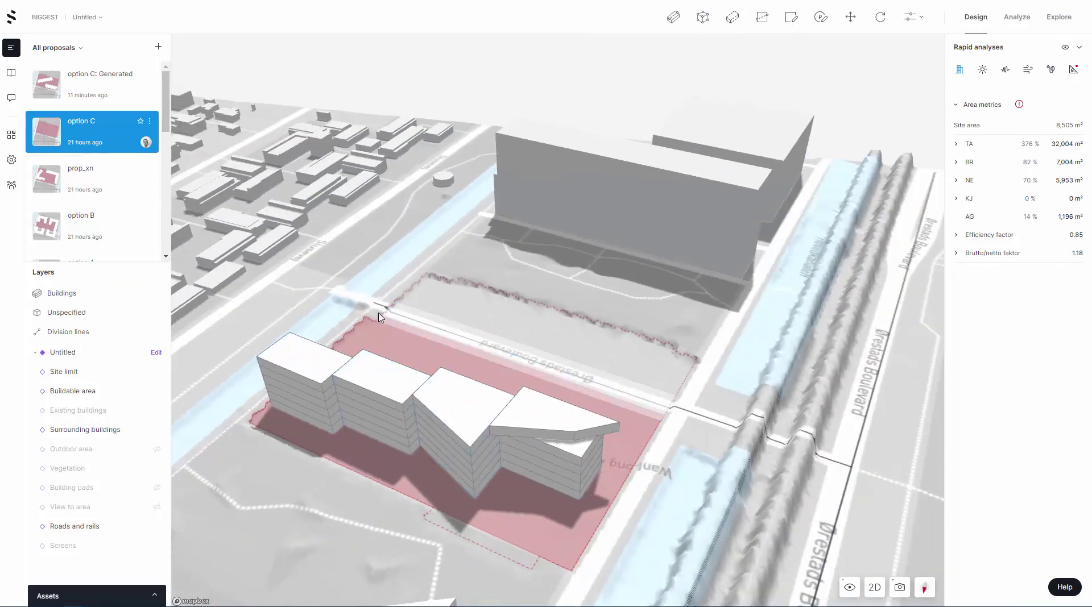
Select one block with an enclosing window, select several blocks with a reverse crossing window, and clear the selection.
drag(379, 313, 517, 478)
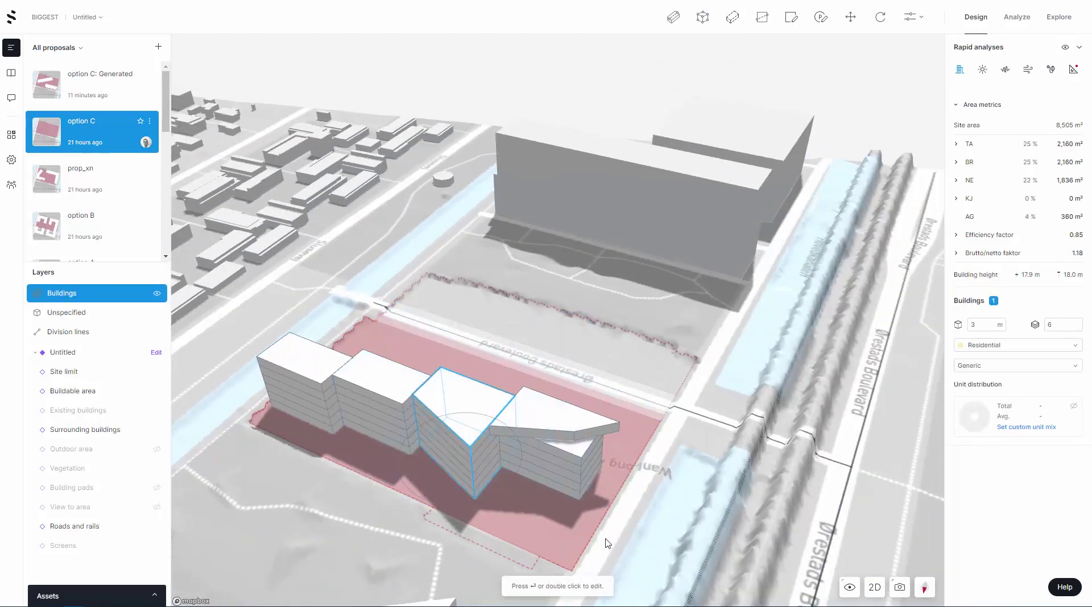
drag(609, 549, 415, 333)
click(547, 358)
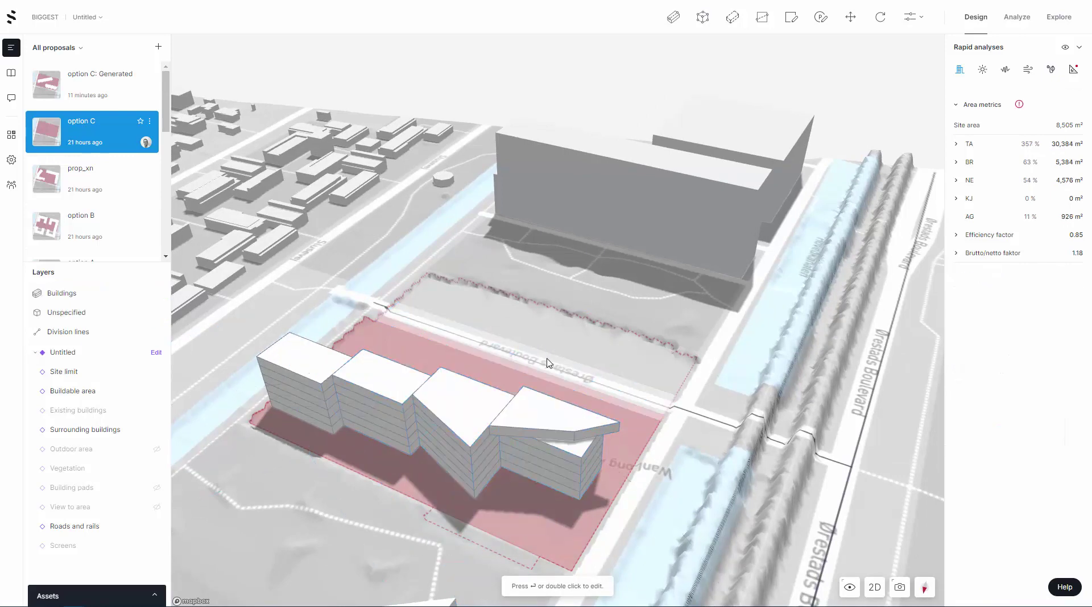
Hide the Unspecified layer and delete all the blocks except the six-floor one at the canal end of the row.
scroll(541, 470, down, 3)
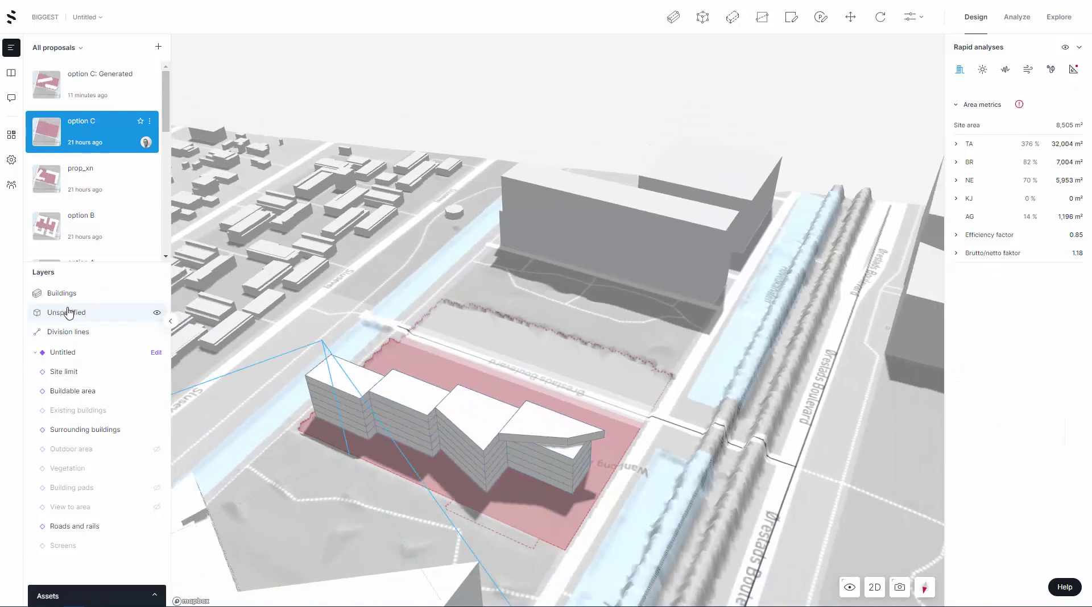
click(156, 313)
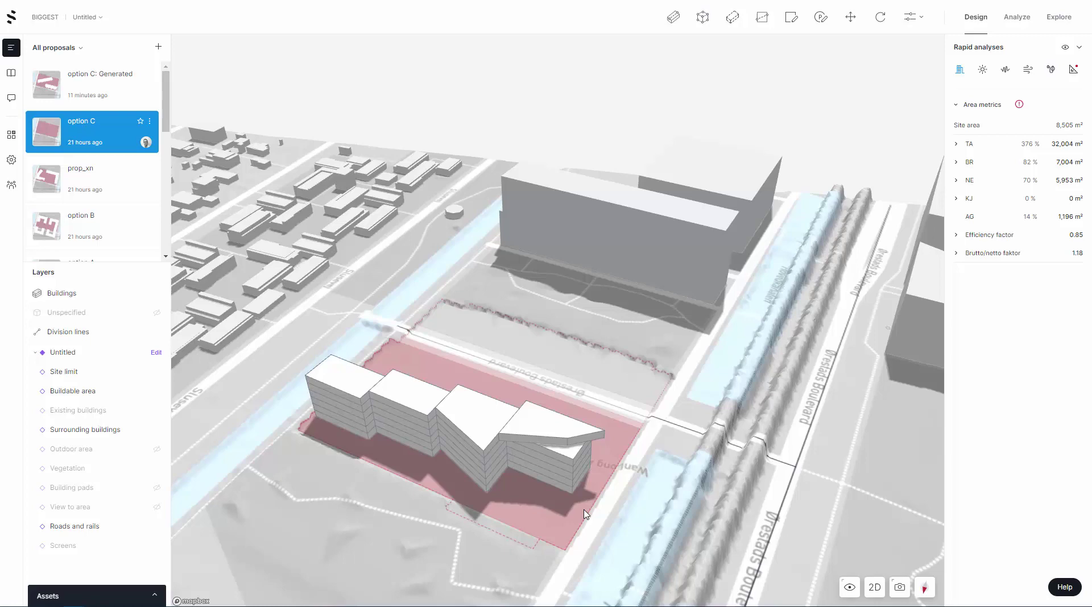
drag(599, 547, 427, 363)
key(Delete)
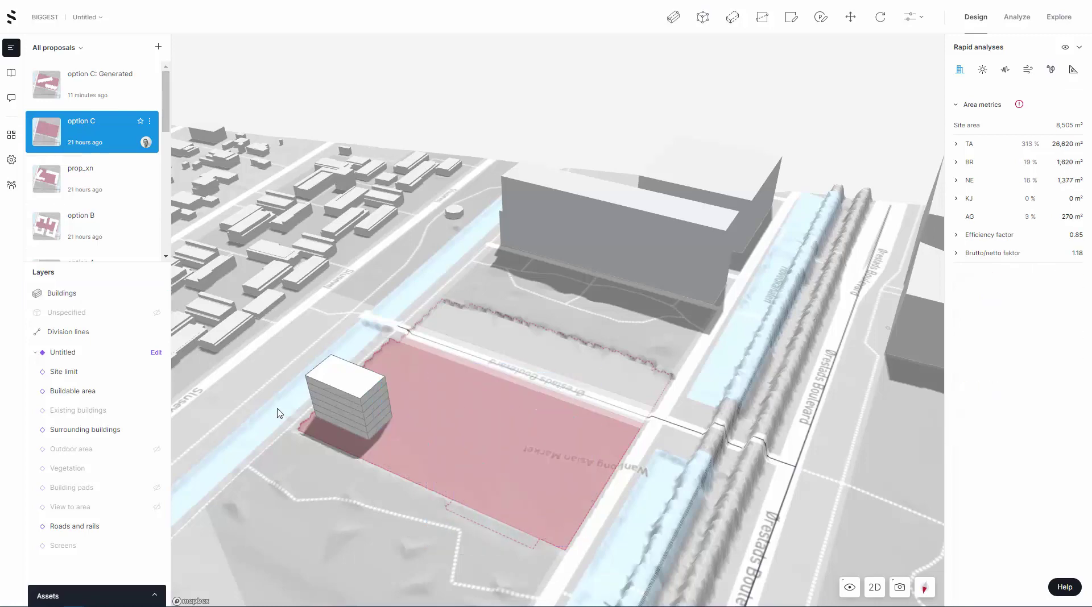
scroll(278, 409, up, 2)
scroll(373, 386, up, 3)
click(373, 381)
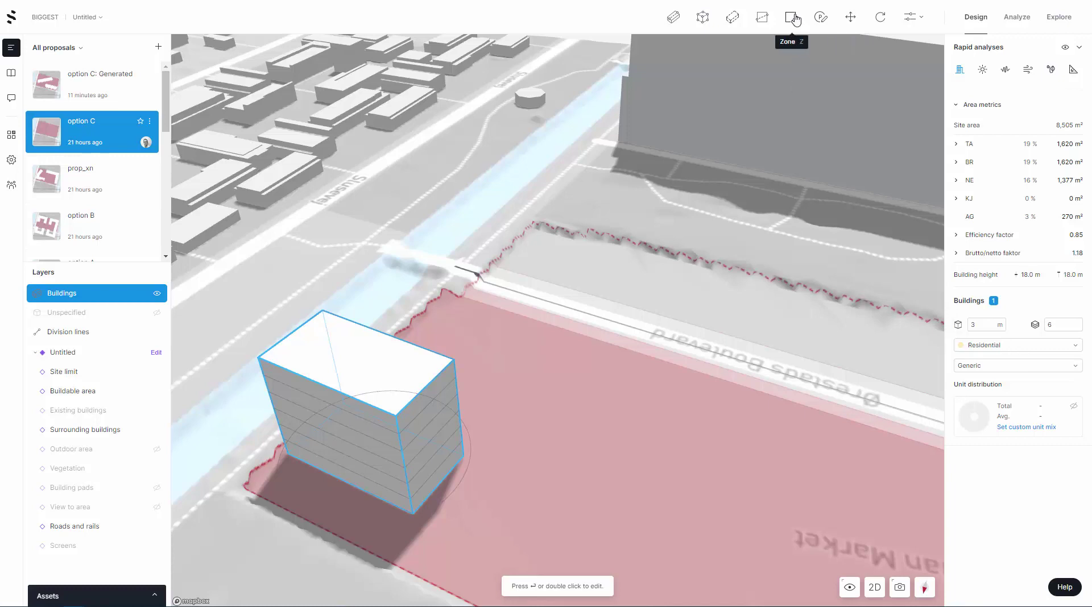
click(762, 17)
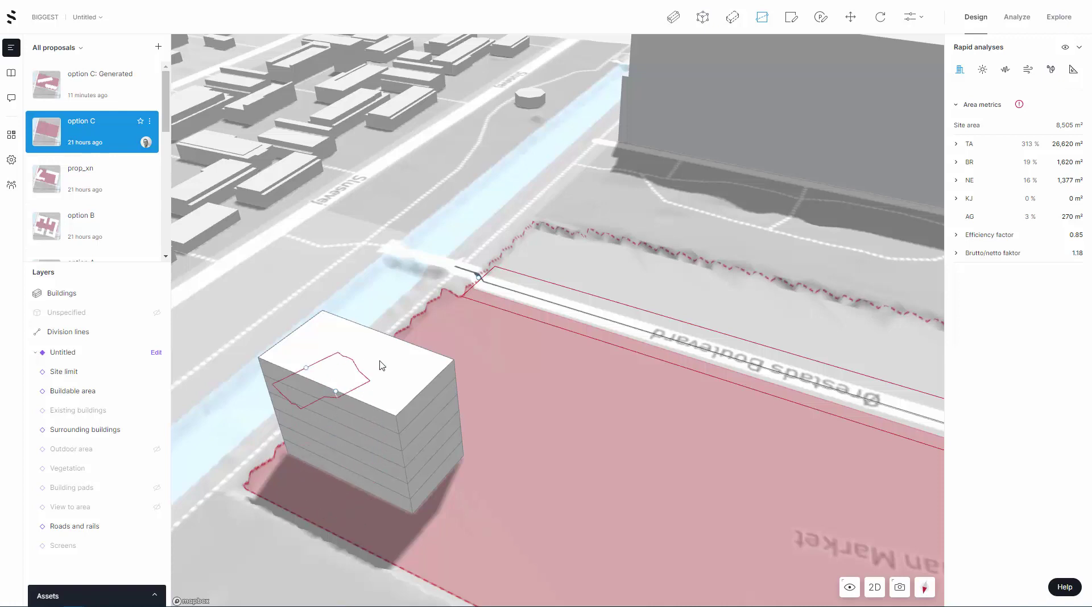
key(Escape)
Edit the remaining six-floor block and try the Draw walls tool across its long facade twice, leaving editing each time.
click(404, 373)
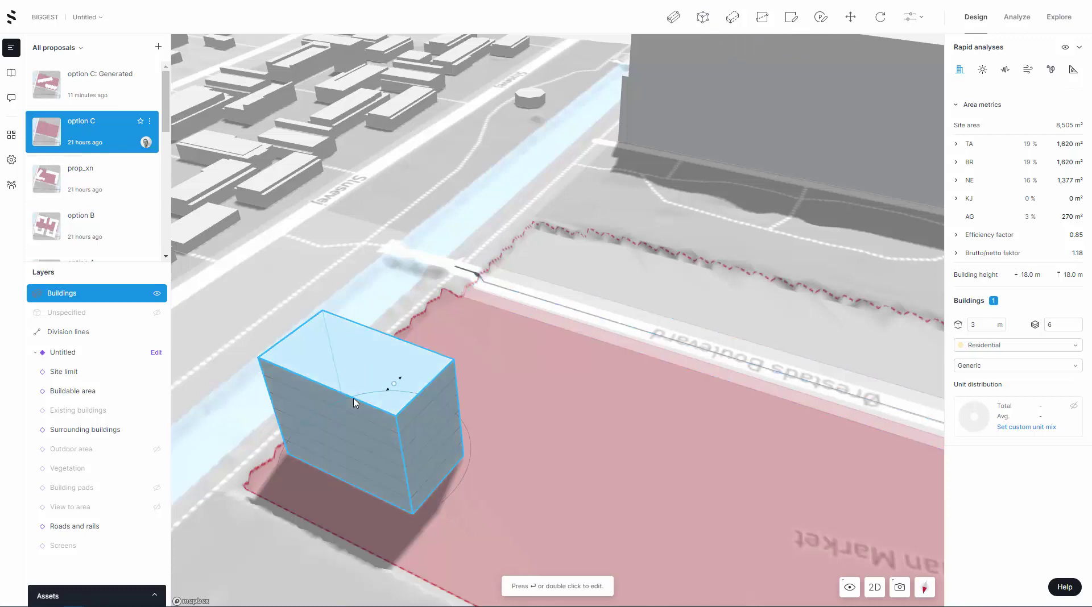
double_click(385, 390)
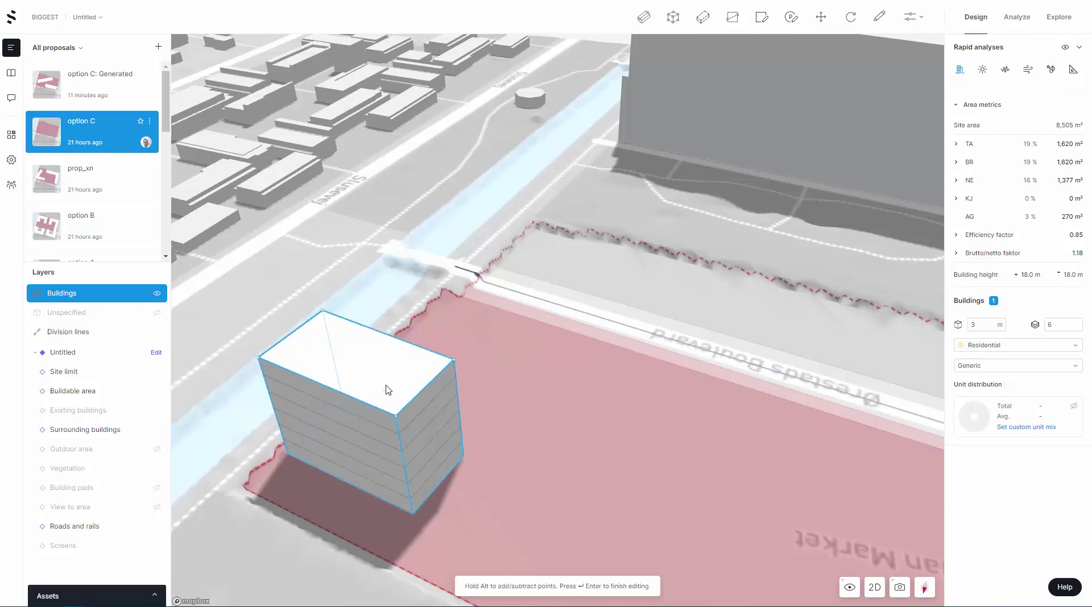
drag(568, 287, 690, 217)
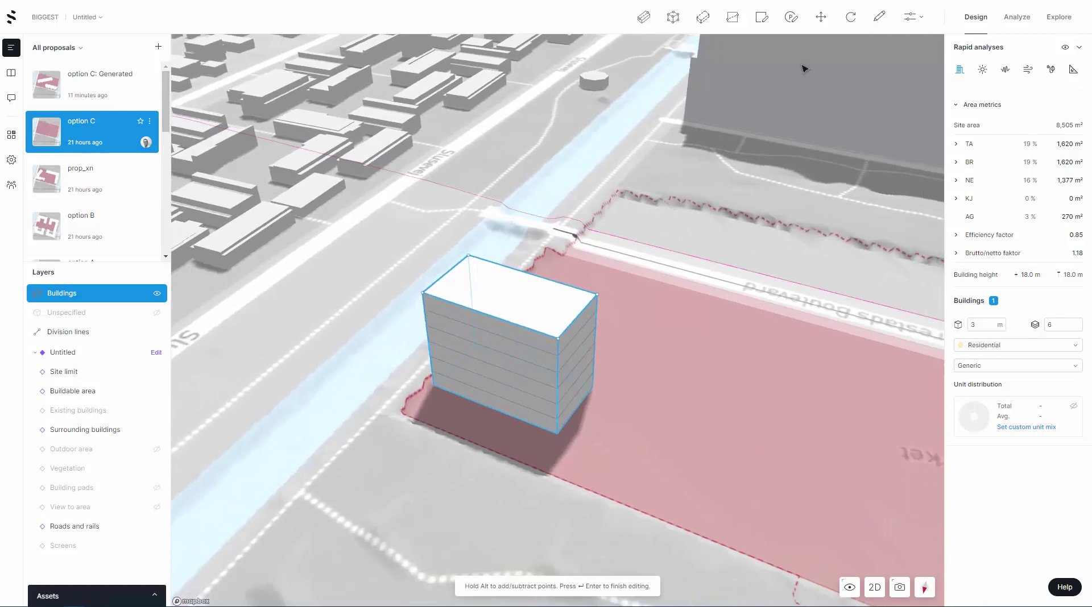
click(879, 19)
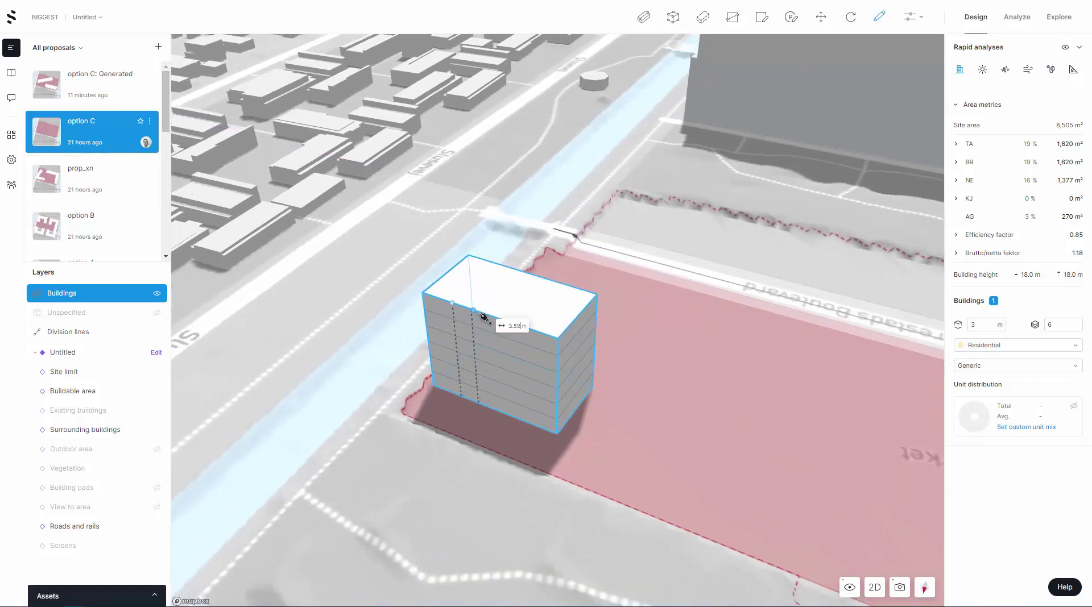
key(Escape)
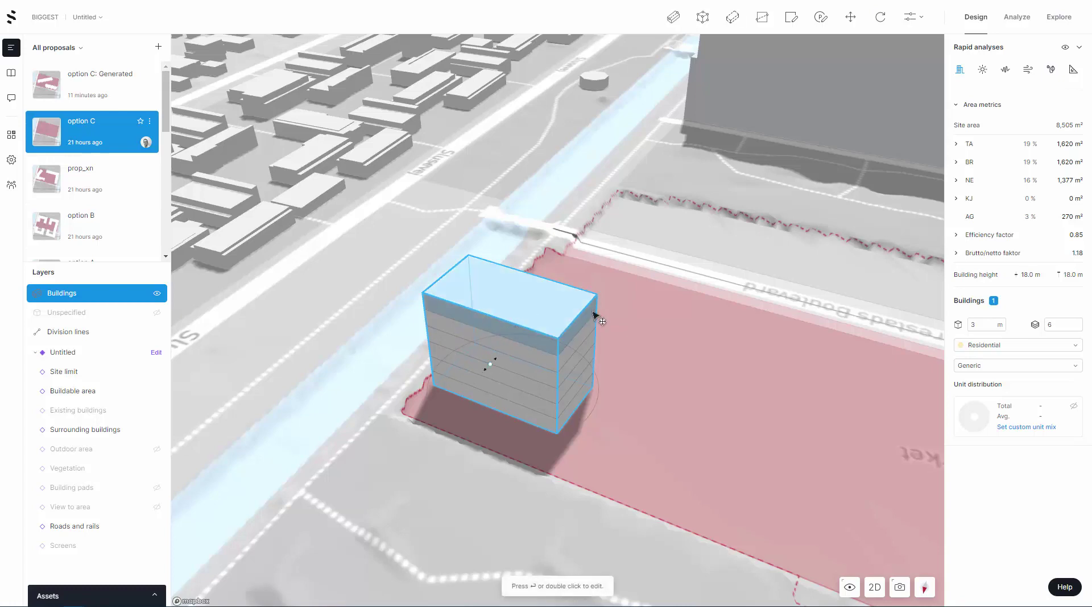
double_click(554, 300)
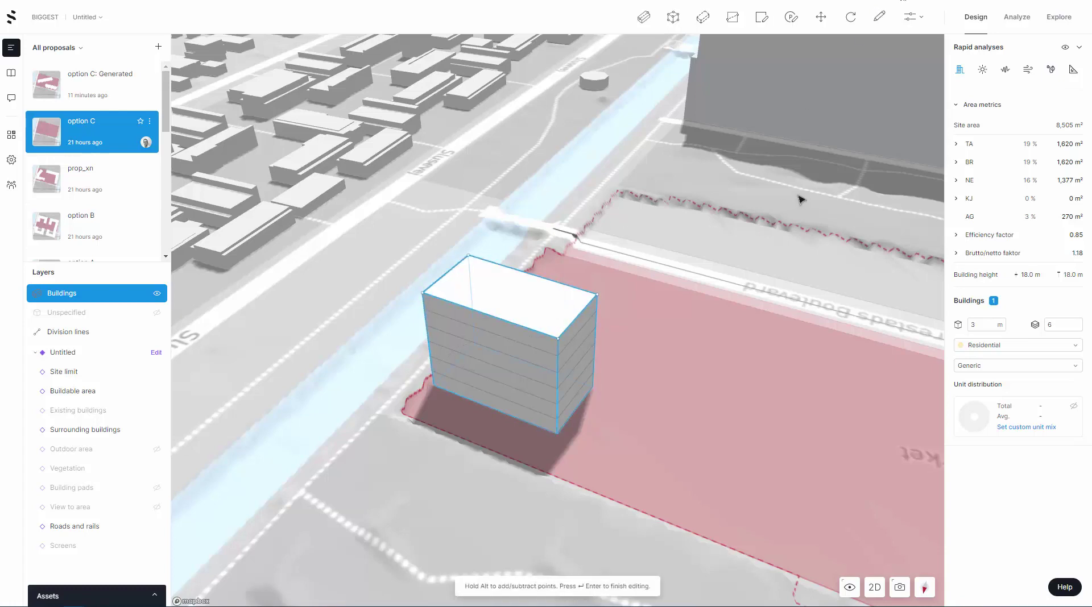
click(876, 21)
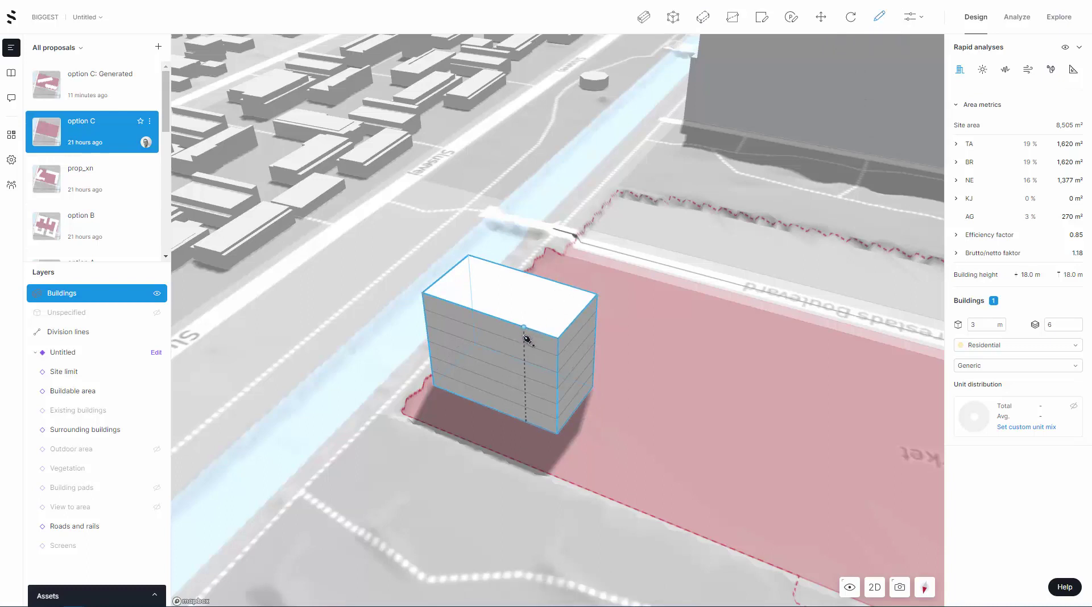
key(Escape)
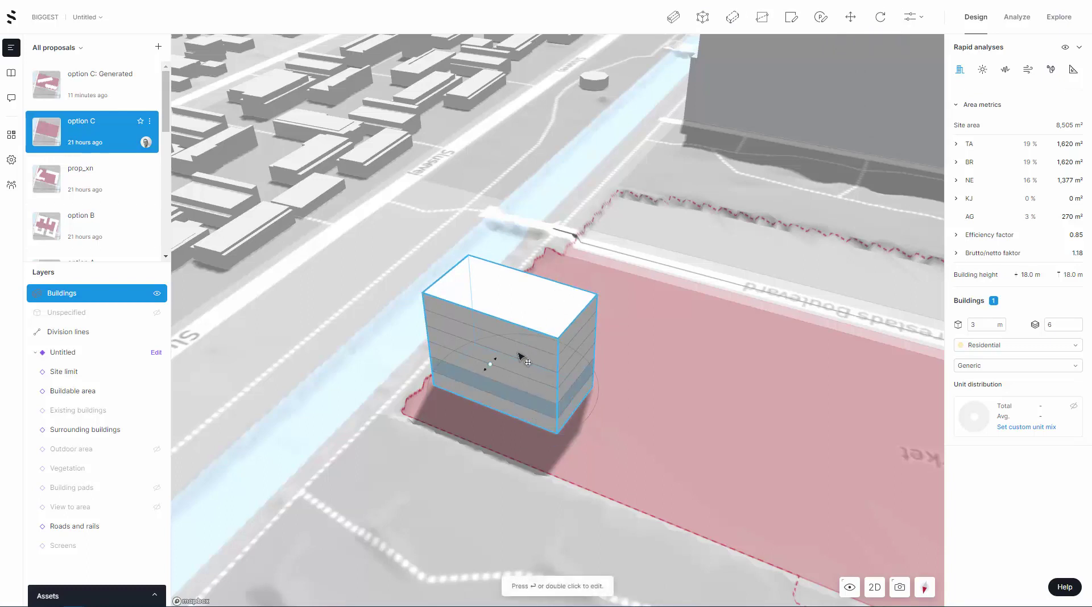
Open the block's top floor alone for editing, try to draw walls on it, and cancel.
double_click(513, 342)
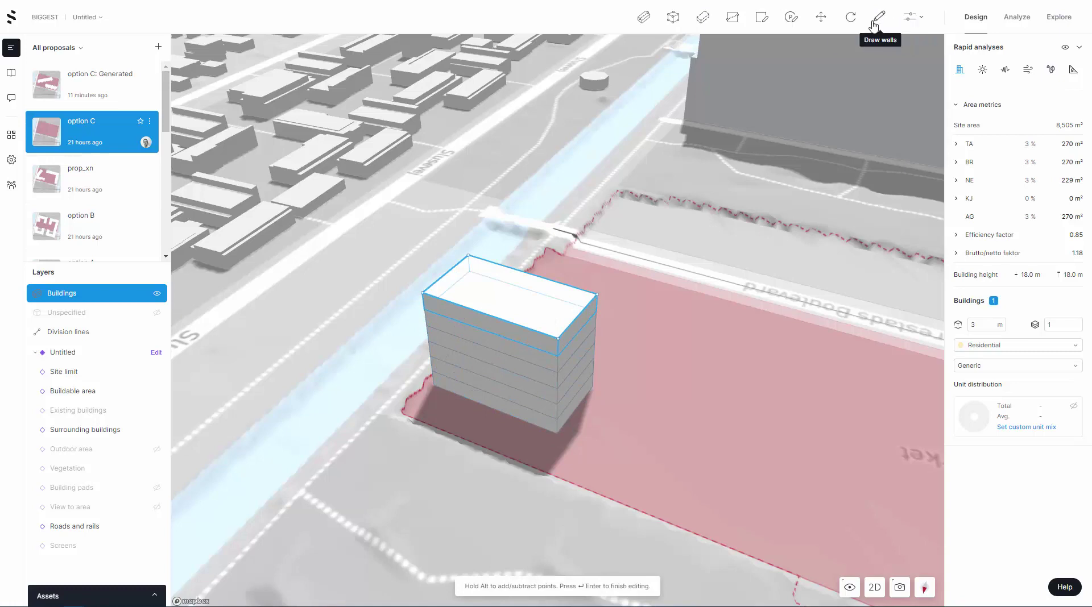
click(876, 21)
click(488, 348)
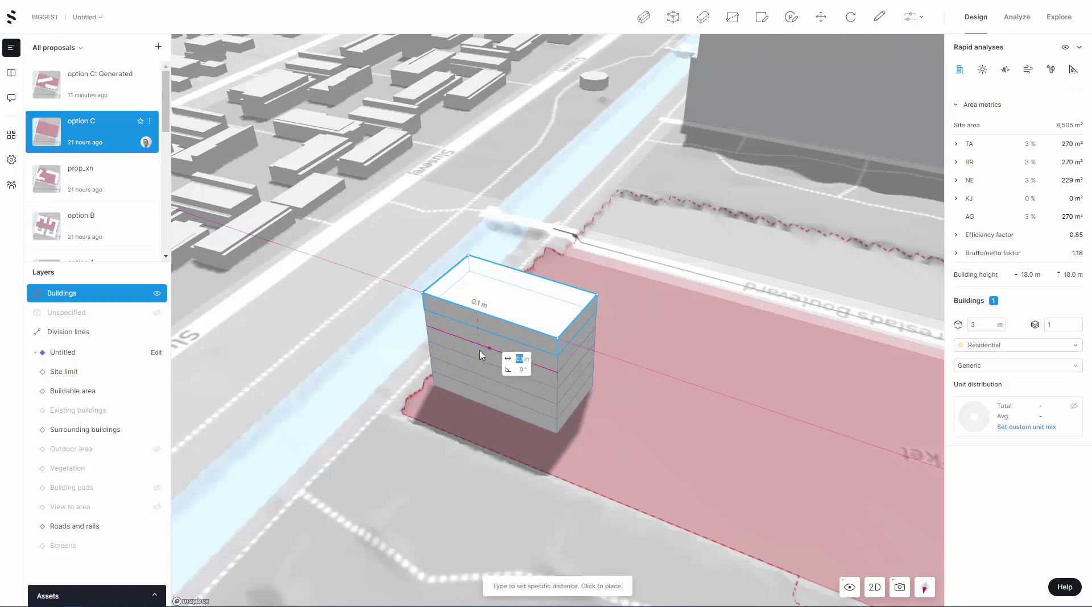
key(Escape)
key(Escape)
Reopen the whole six-floor block, try Draw walls on it once more, then leave editing and clear the selection.
click(549, 317)
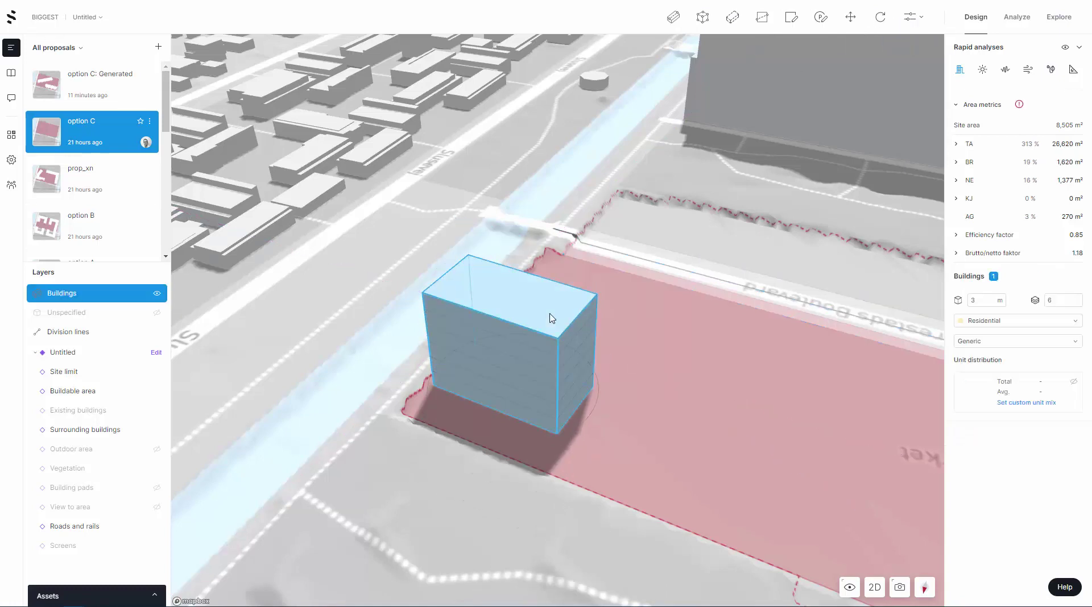
double_click(549, 318)
click(879, 17)
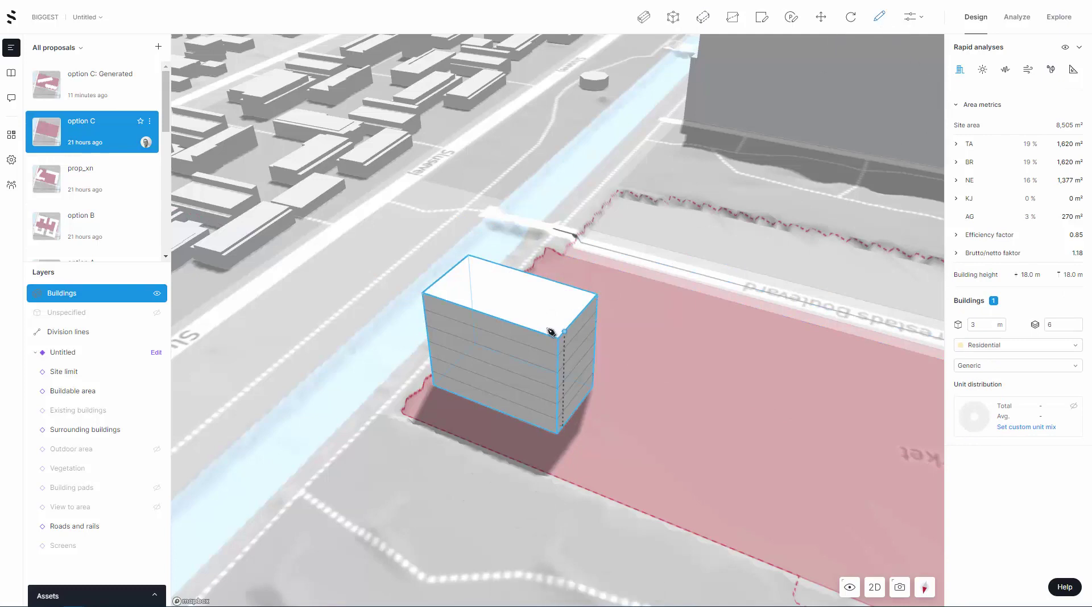
click(485, 345)
key(Escape)
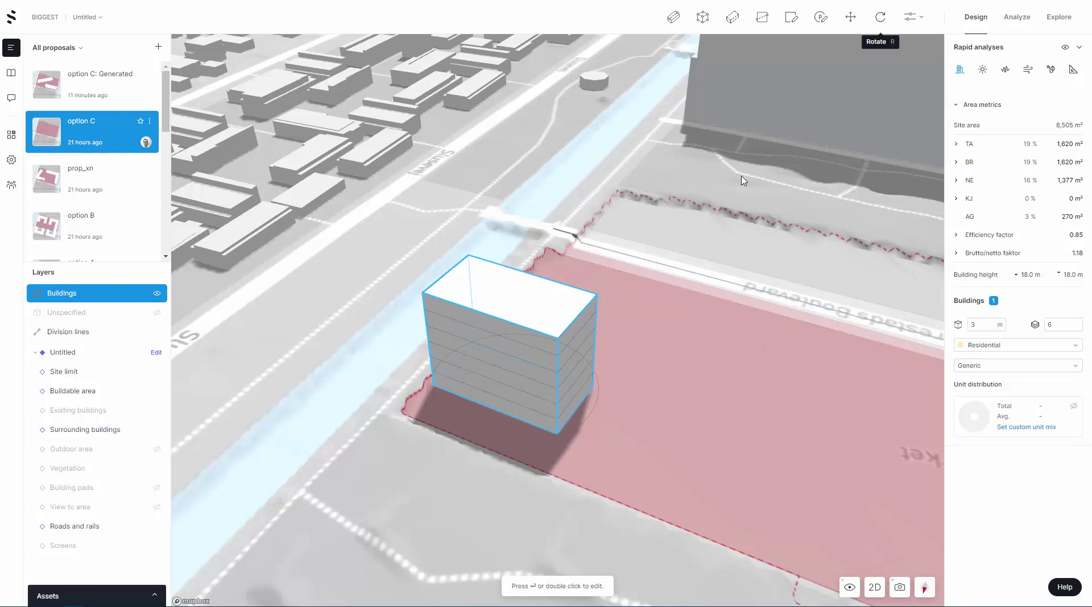
key(Escape)
Select the block's top floor and its third floor individually, clearing the selection in between and at the end.
click(495, 324)
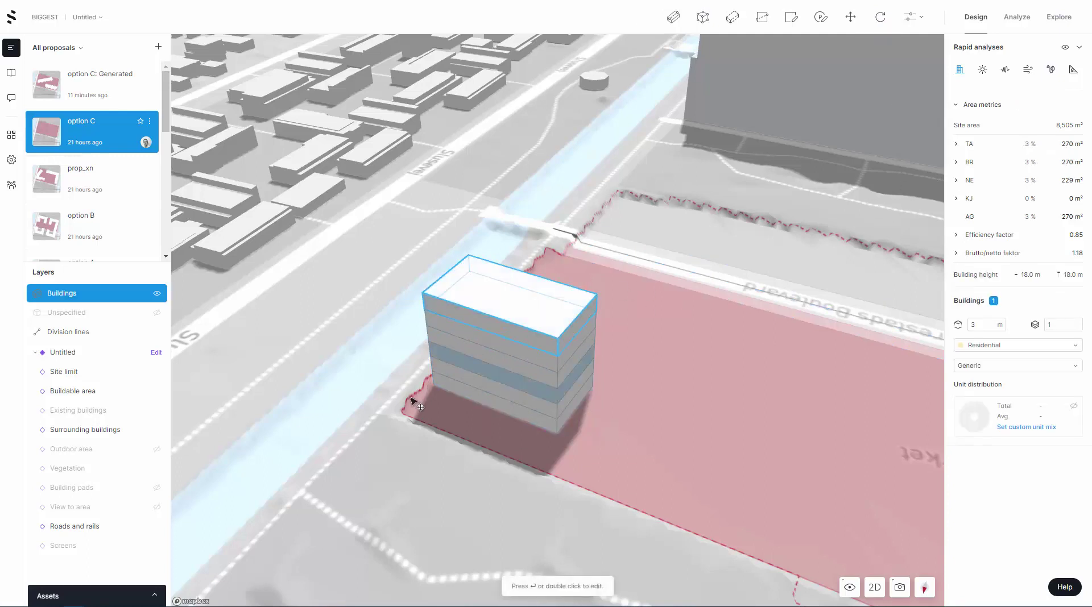
click(619, 390)
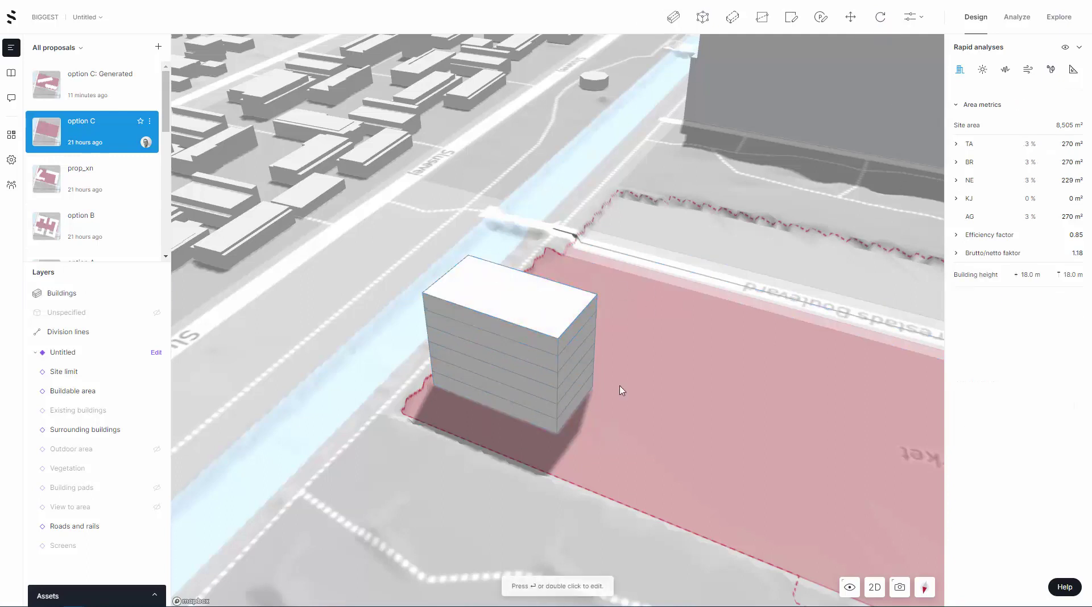
click(501, 328)
click(614, 341)
scroll(607, 342, down, 2)
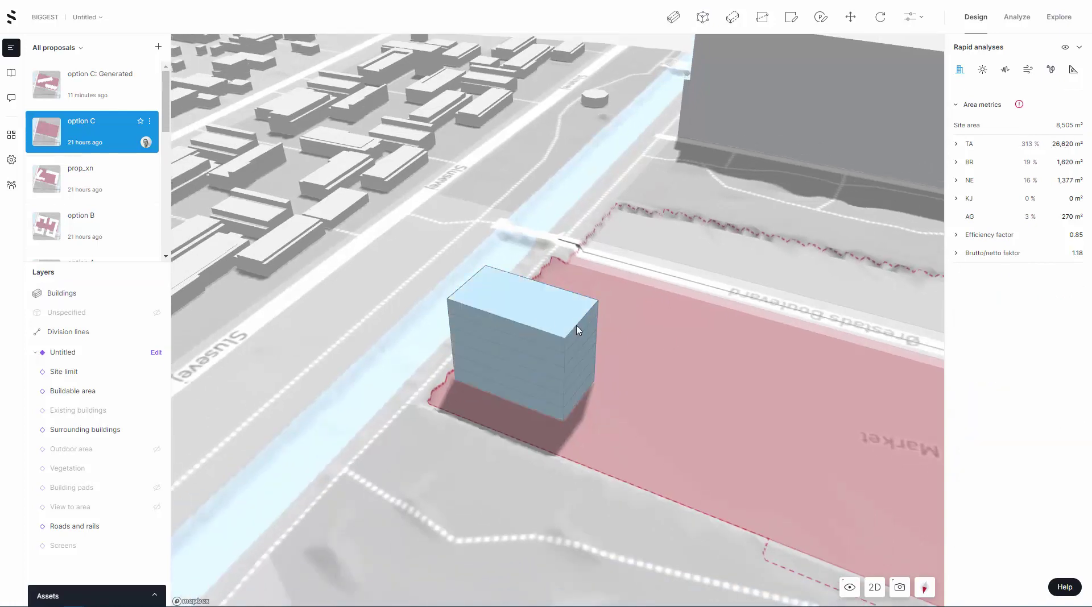
click(527, 376)
right_drag(648, 347, 597, 336)
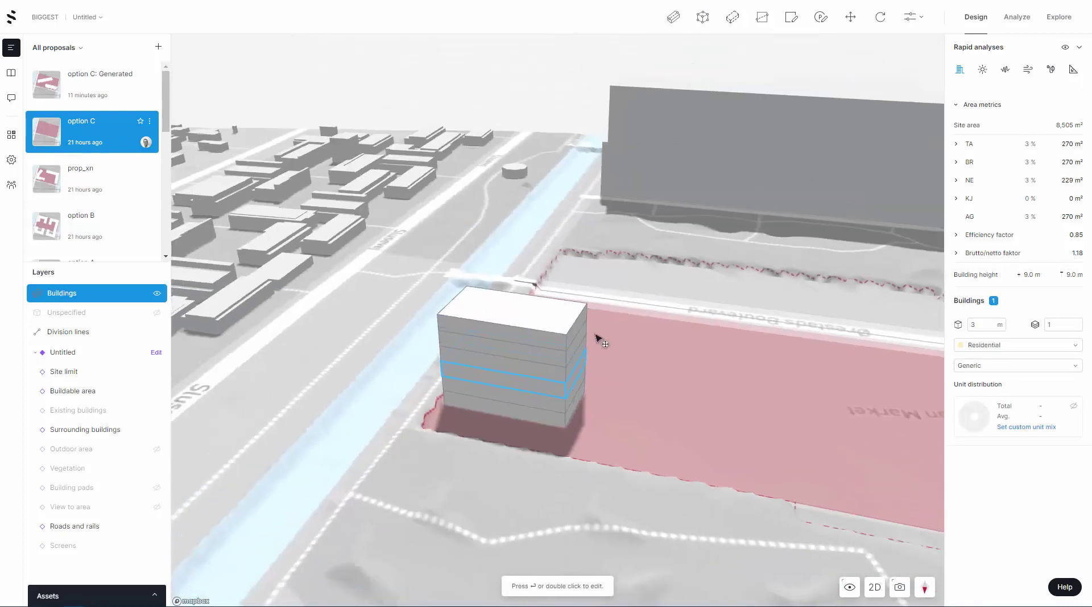
click(596, 336)
key(ctrl+z)
key(ctrl+z)
key(ctrl+z)
key(ctrl+z)
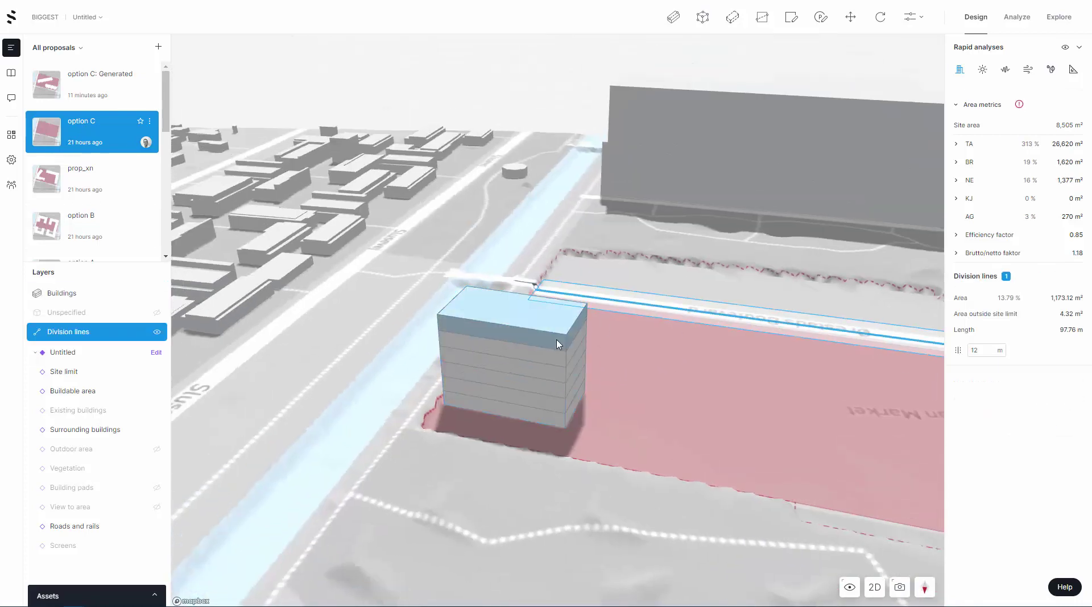
Delete the block's upper floors one after another, leaving only the two lowest floors.
click(548, 361)
key(Delete)
click(540, 371)
key(Delete)
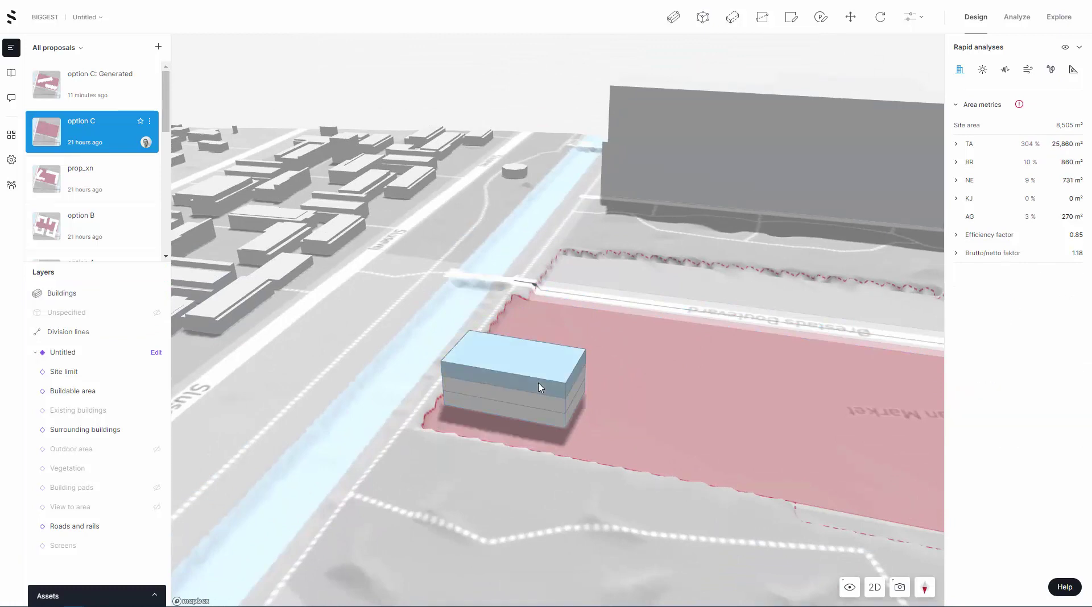
click(538, 385)
key(Delete)
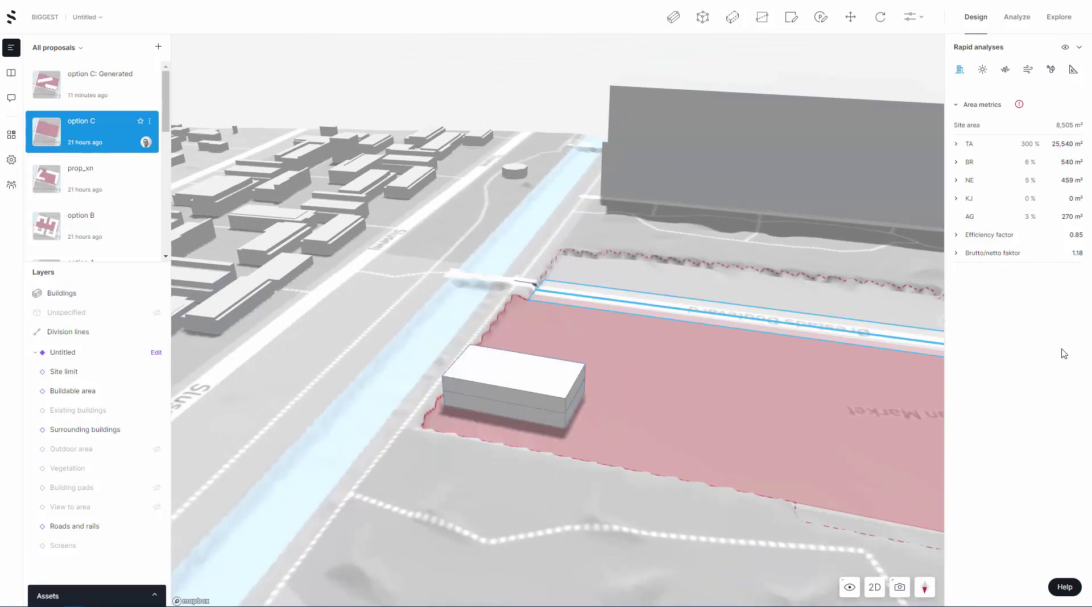
Select the two-floor block as a whole, then open only its upper floor for editing and leave without changing it.
click(519, 371)
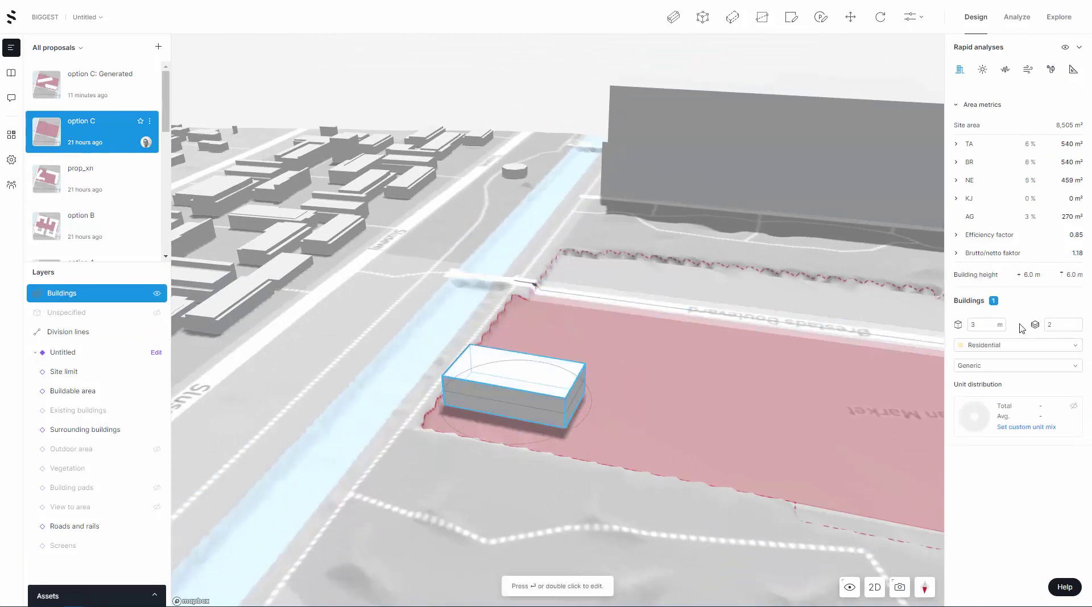
click(611, 409)
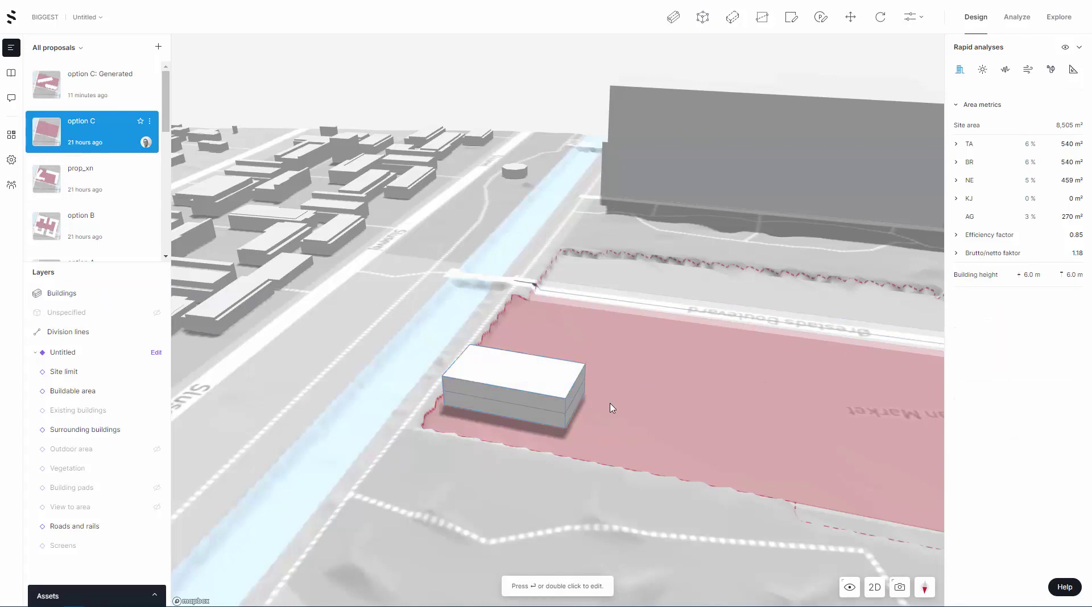
click(524, 400)
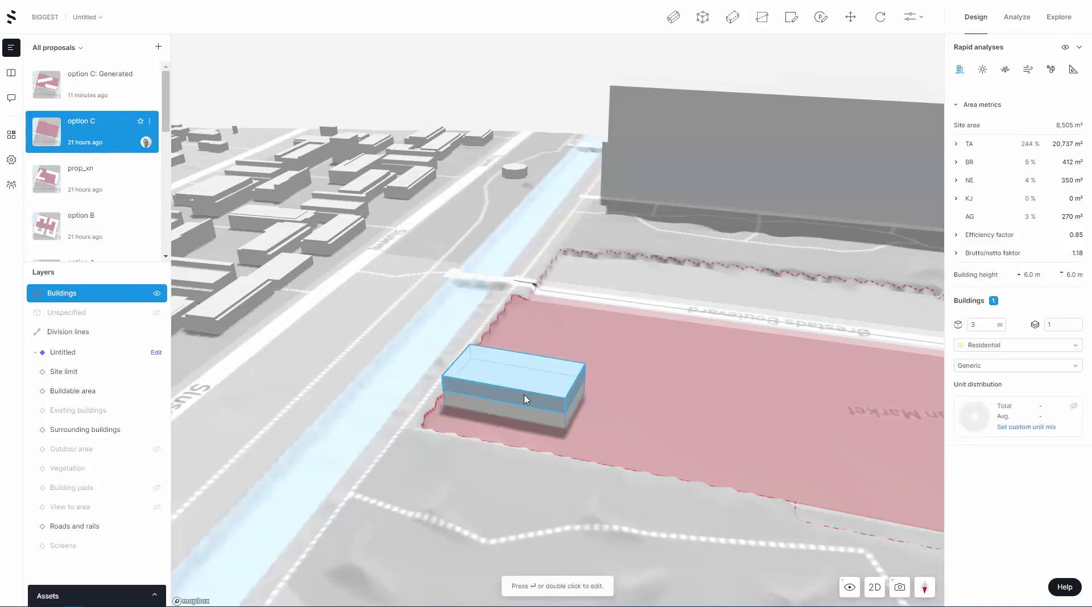
double_click(564, 405)
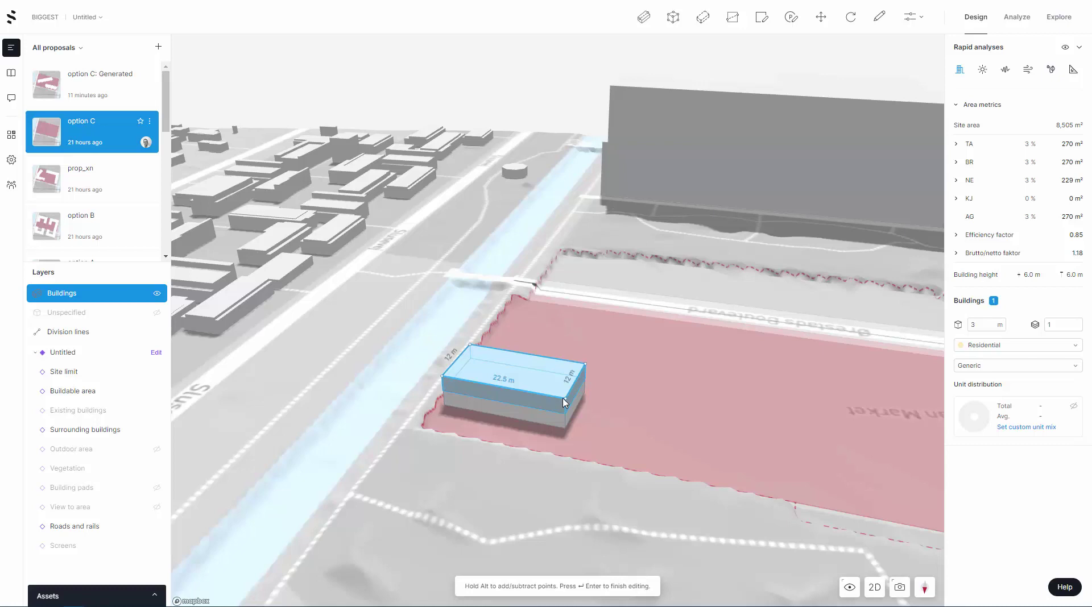
click(558, 420)
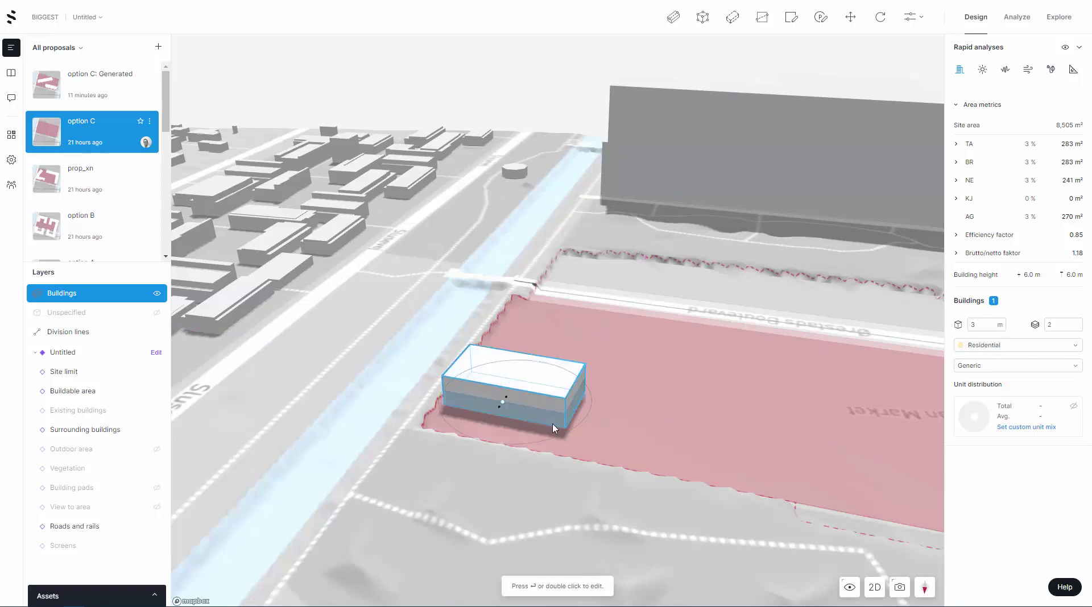
key(Escape)
Edit the upper floor, moving its corner farthest from the canal and Ørestads Boulevard 4 m outward from the long facade, and finish editing.
scroll(560, 404, up, 2)
scroll(560, 403, up, 1)
double_click(560, 406)
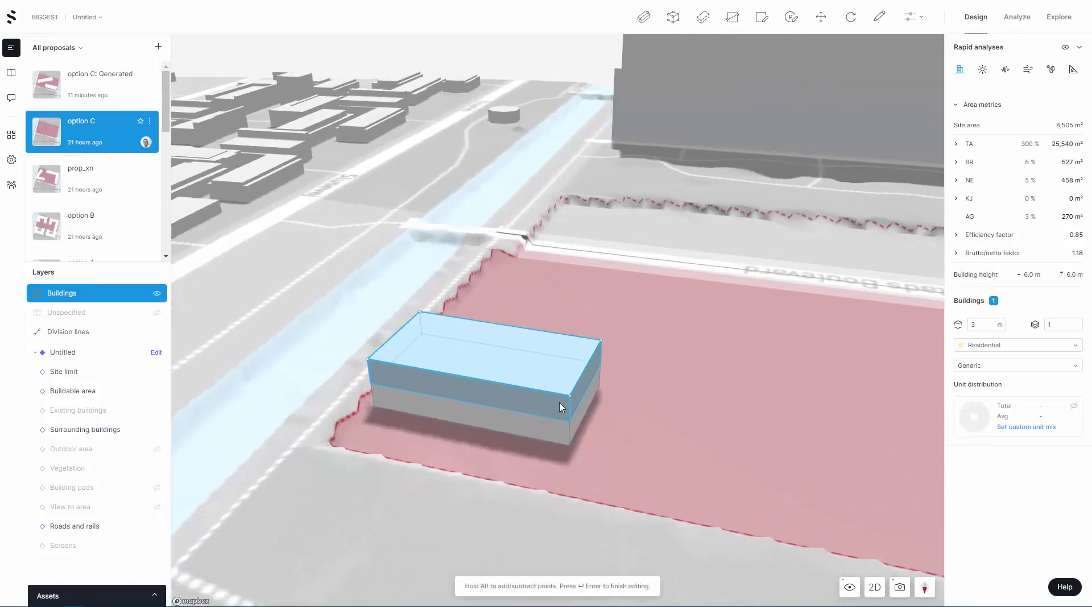
click(570, 396)
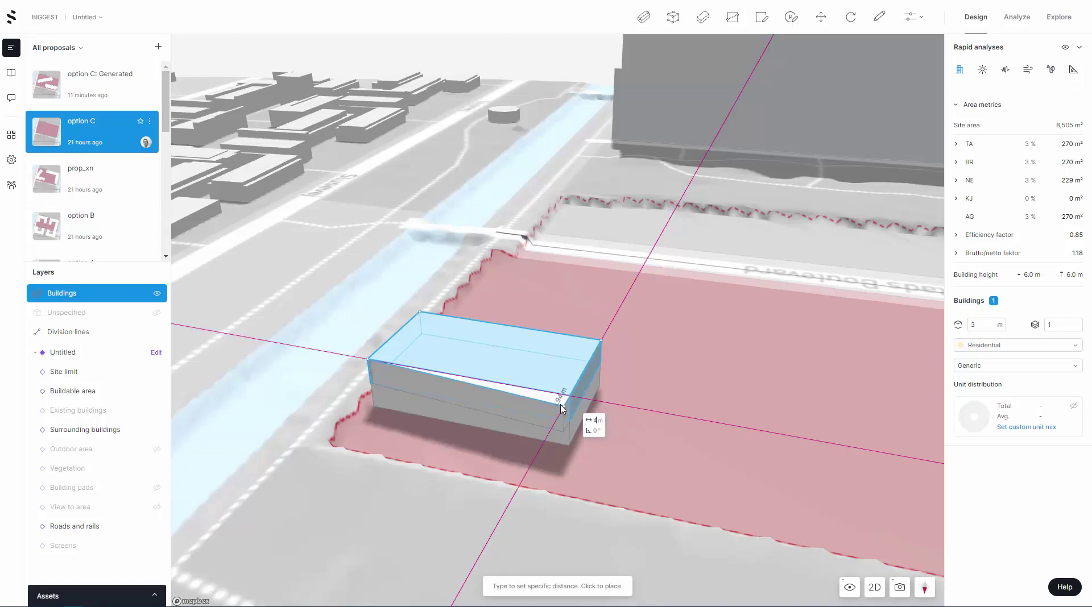
click(560, 408)
click(733, 425)
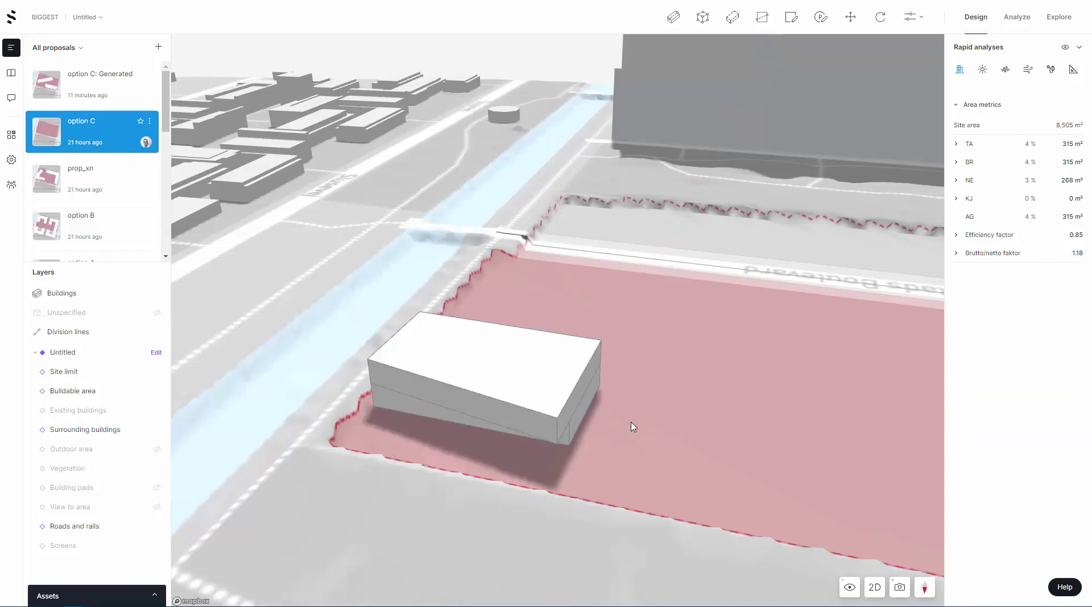
Edit the lower floor, moving its canal-side corner farthest from Ørestads Boulevard outward from the long facade, and finish editing.
click(446, 421)
click(445, 420)
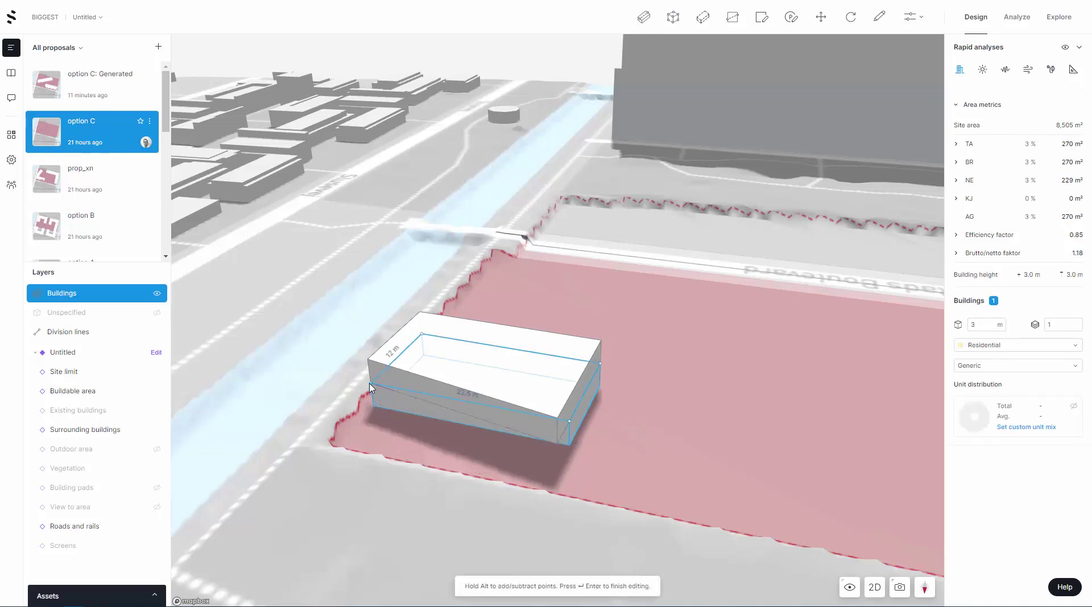
click(369, 387)
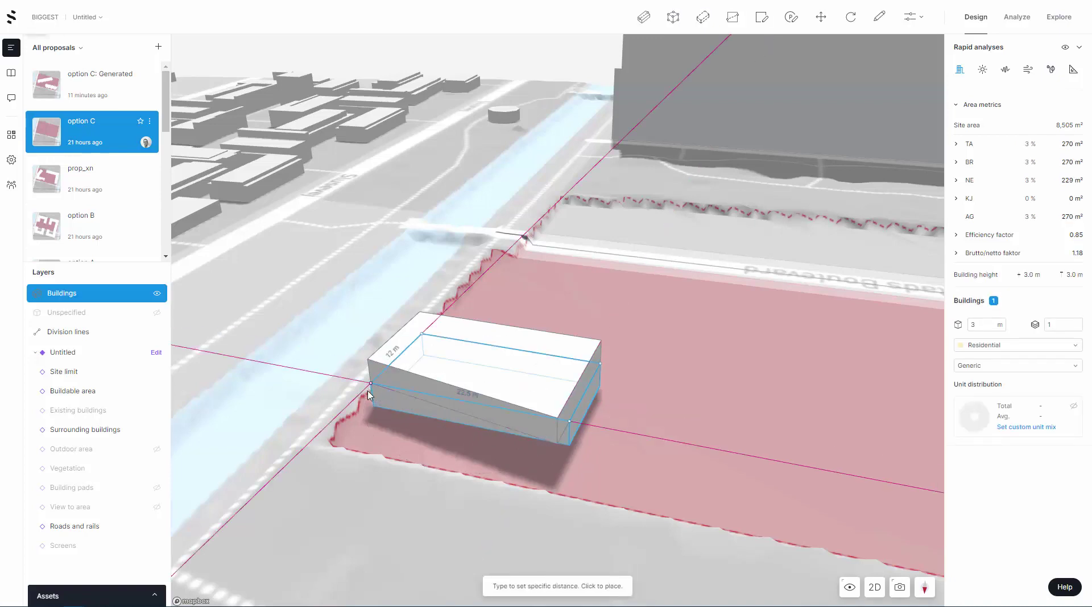
click(345, 414)
click(661, 469)
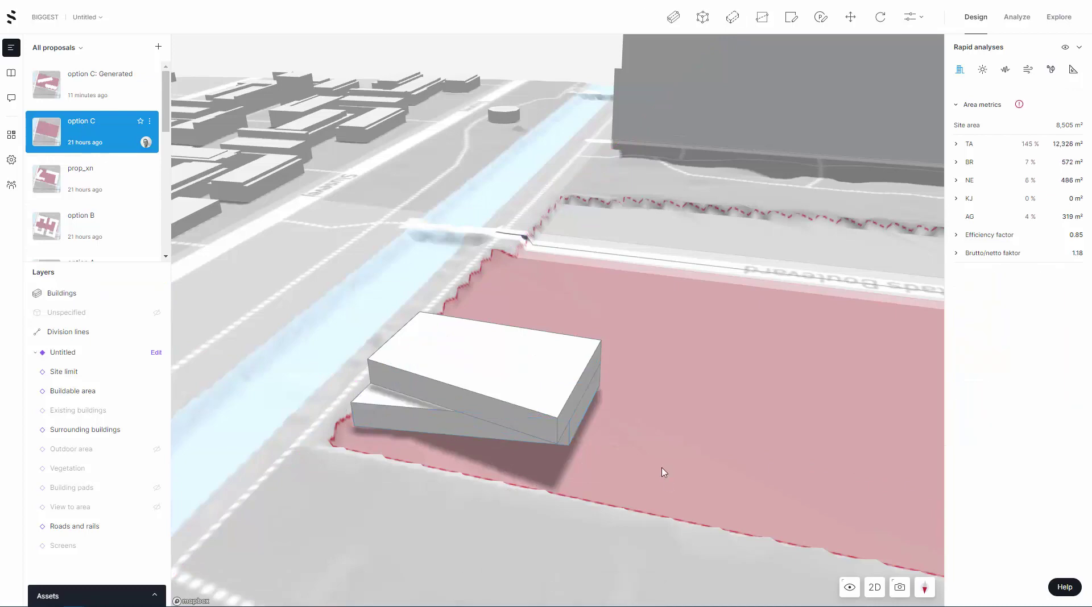
Select the lower floor alone and both floors together, clearing the selection in between and at the end.
right_drag(590, 517, 664, 491)
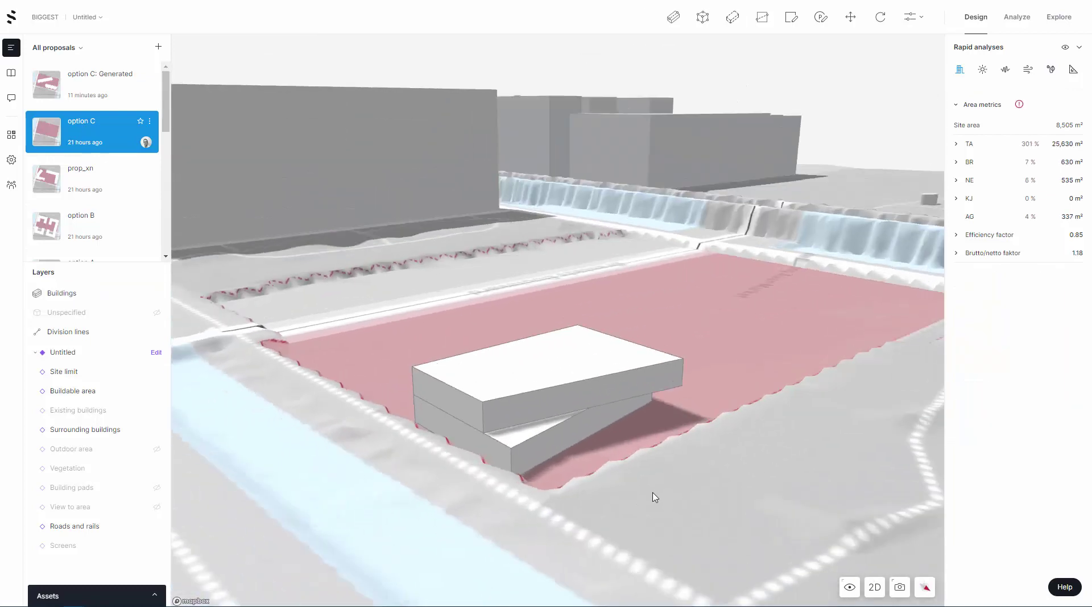
click(596, 433)
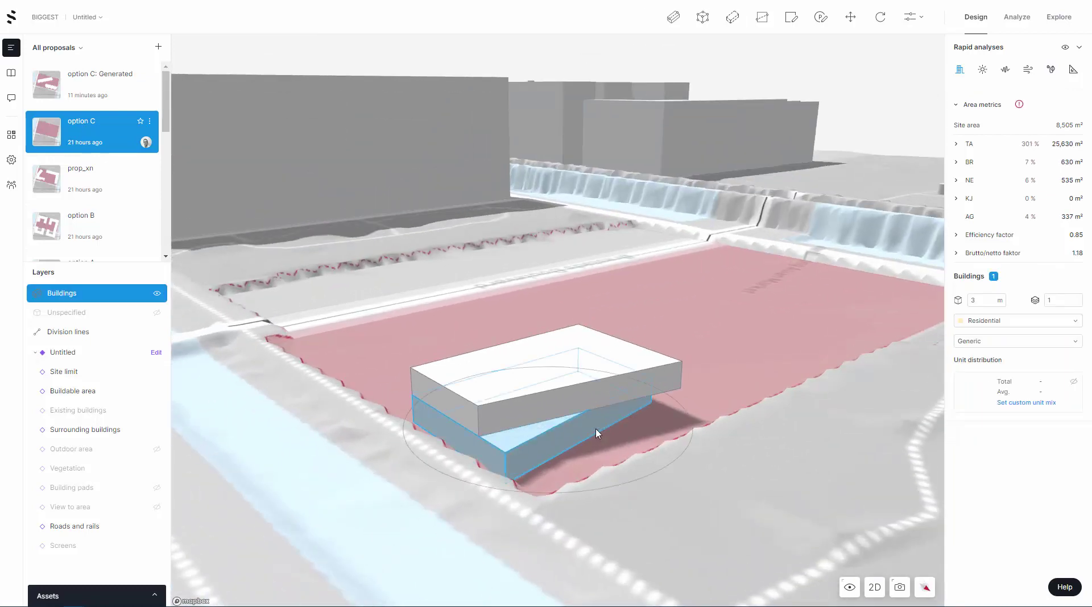
click(601, 407)
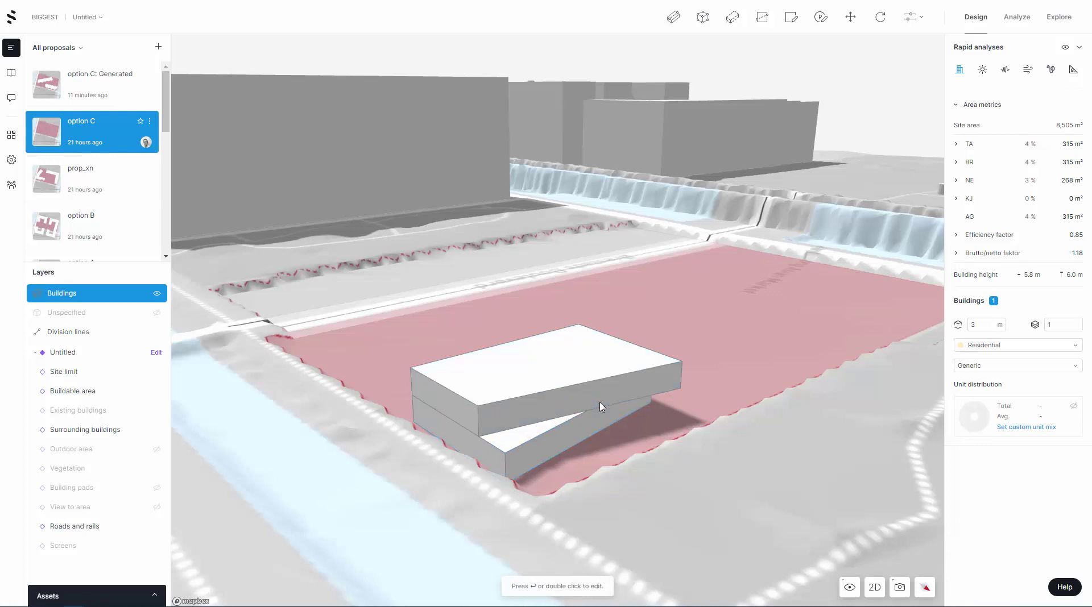
shift+click(591, 433)
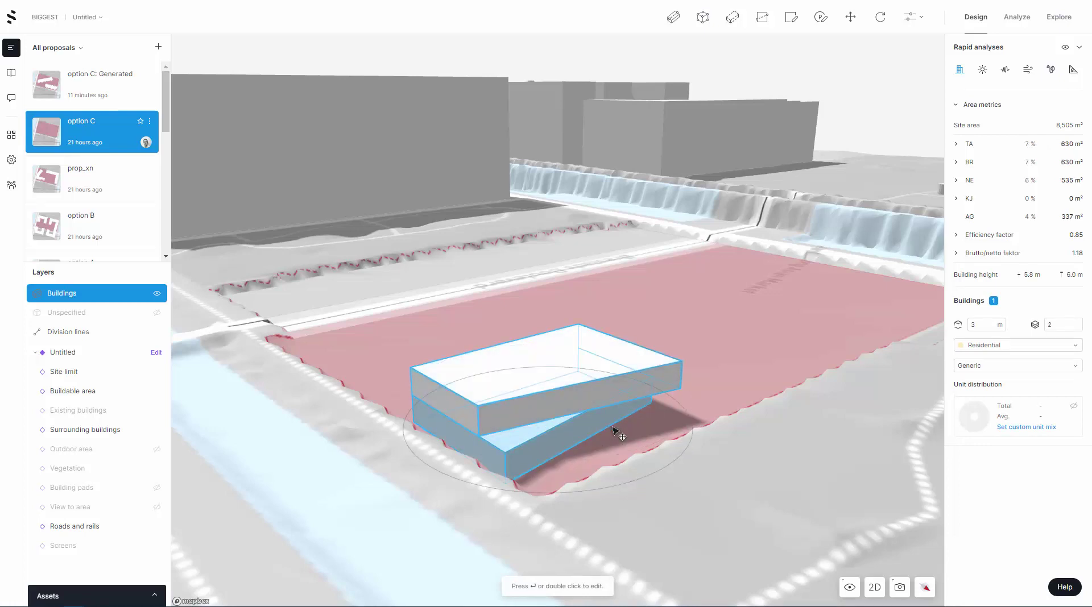
click(726, 419)
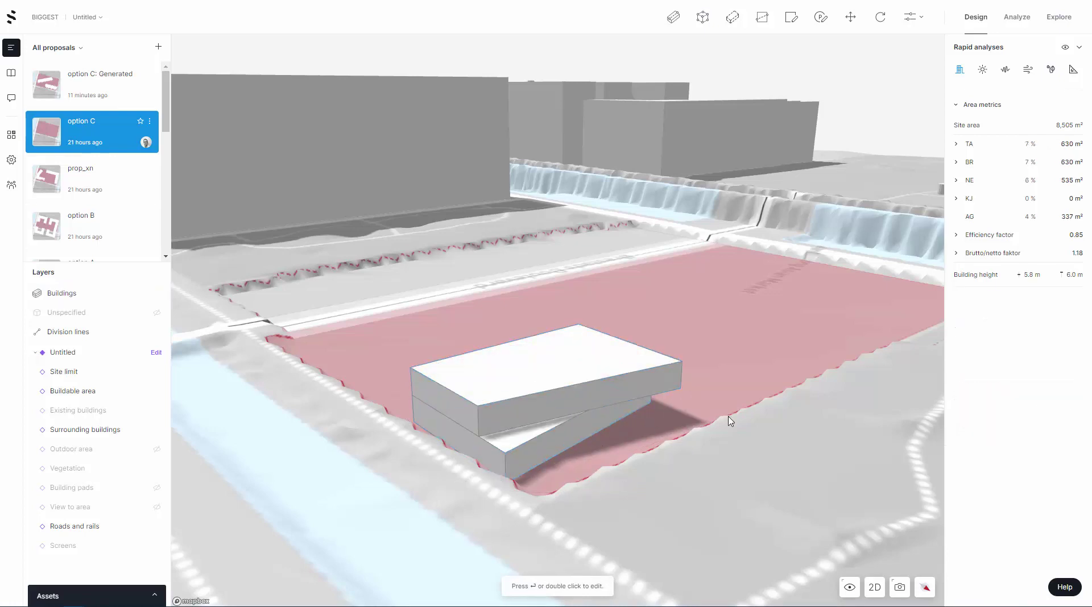
click(628, 409)
click(615, 422)
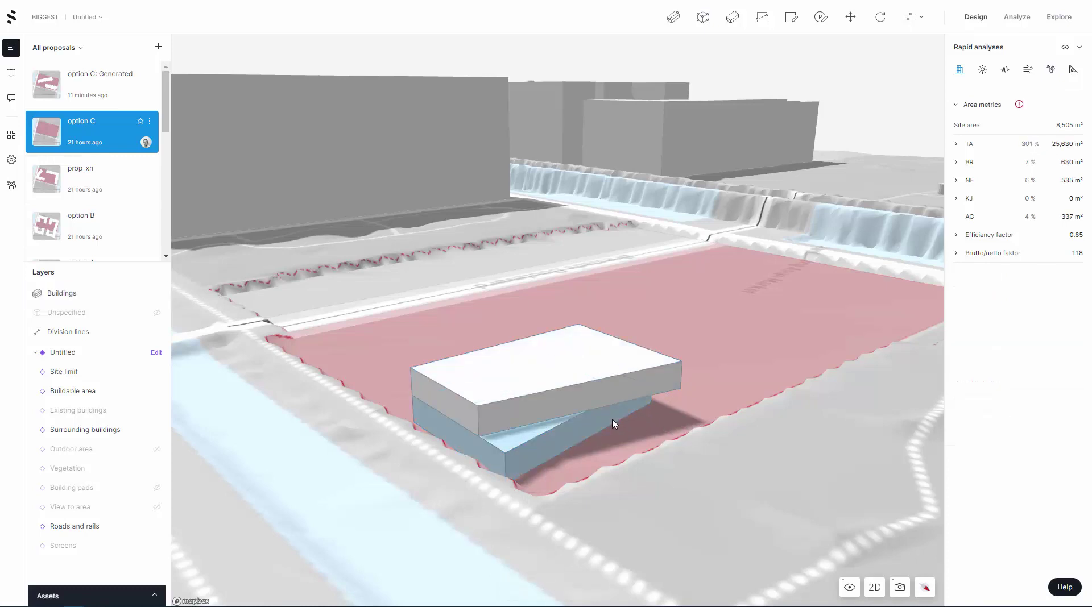
click(612, 423)
click(759, 426)
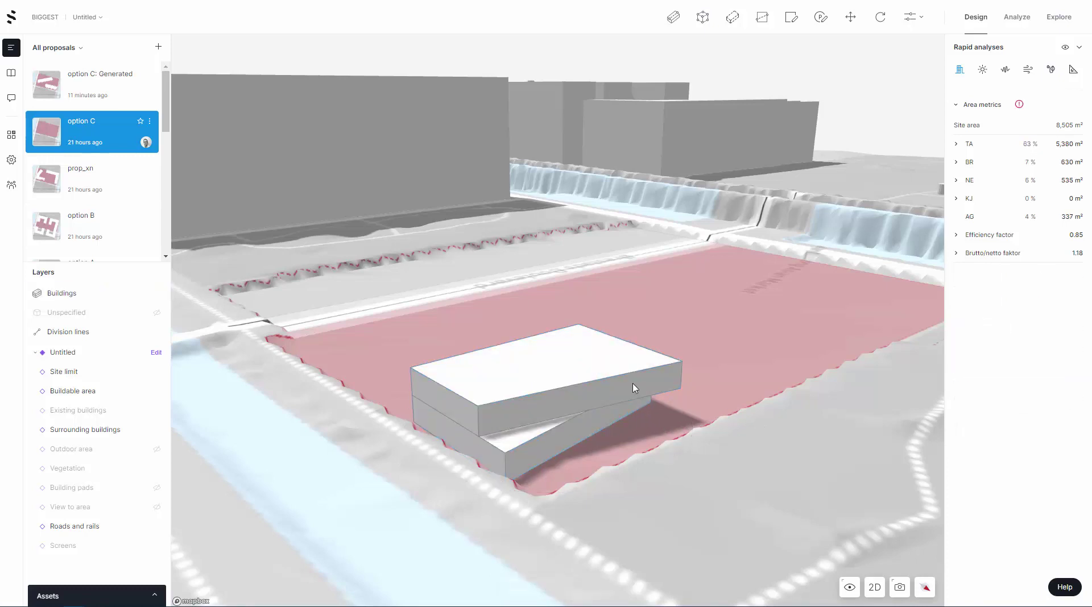
Duplicate both floors and place the copy 6 m straight above the originals, using a base corner as reference point.
click(636, 384)
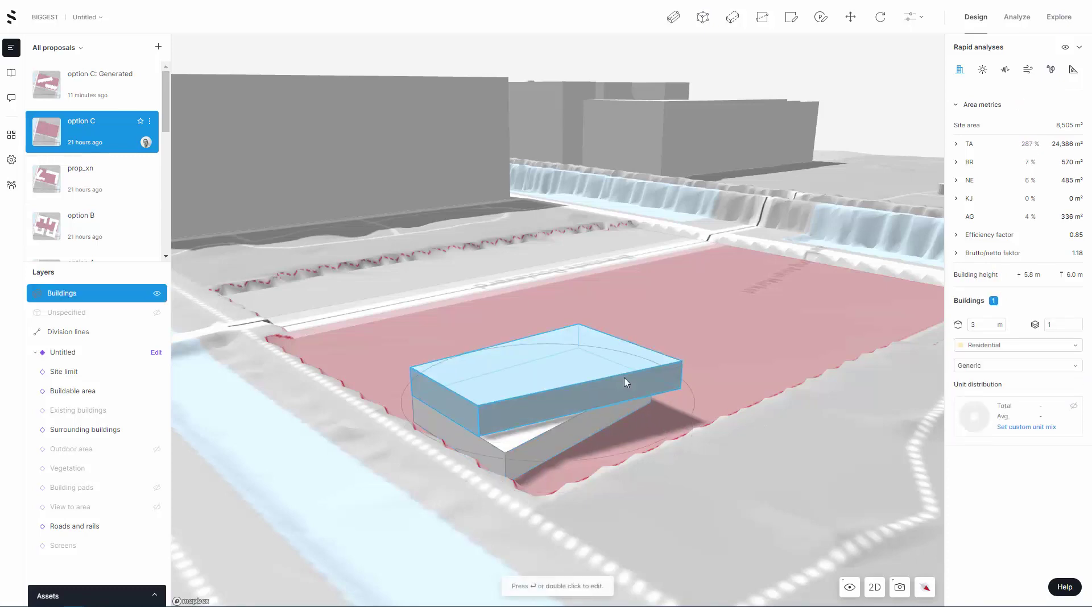
click(584, 427)
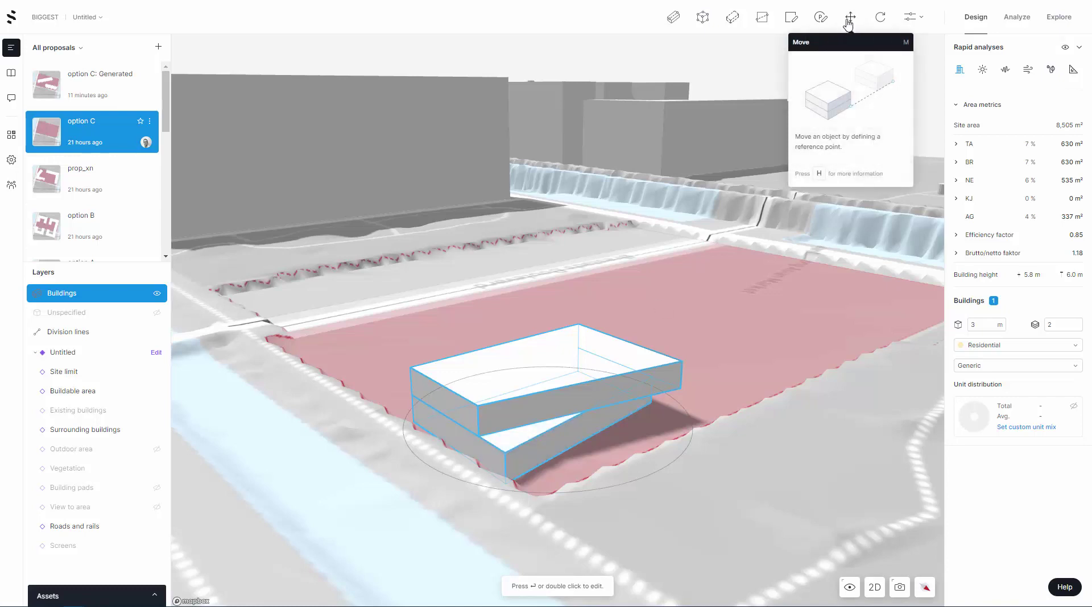
right_click(569, 444)
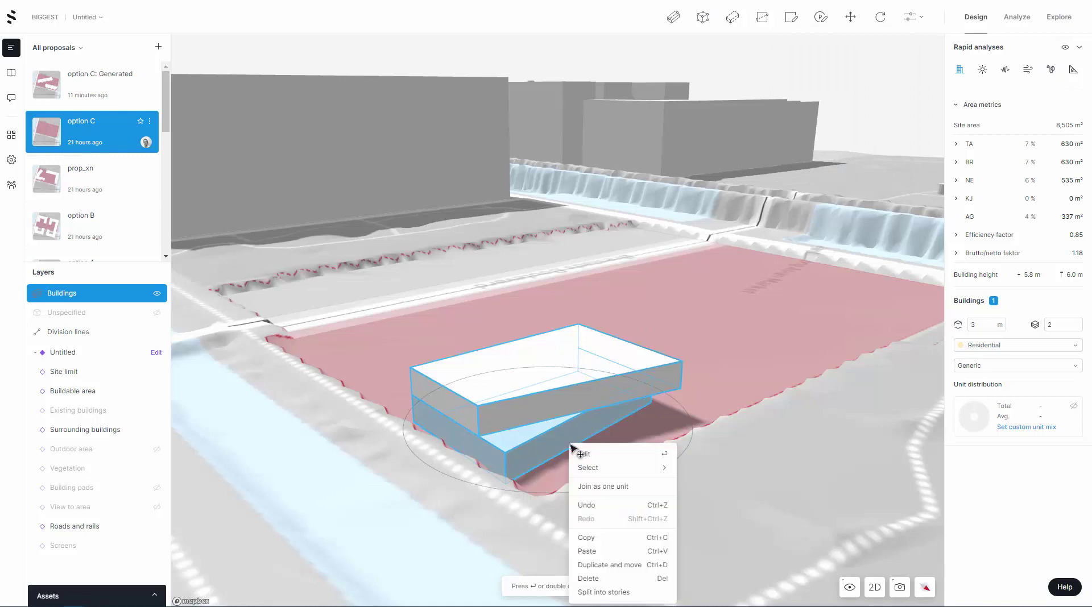
click(593, 570)
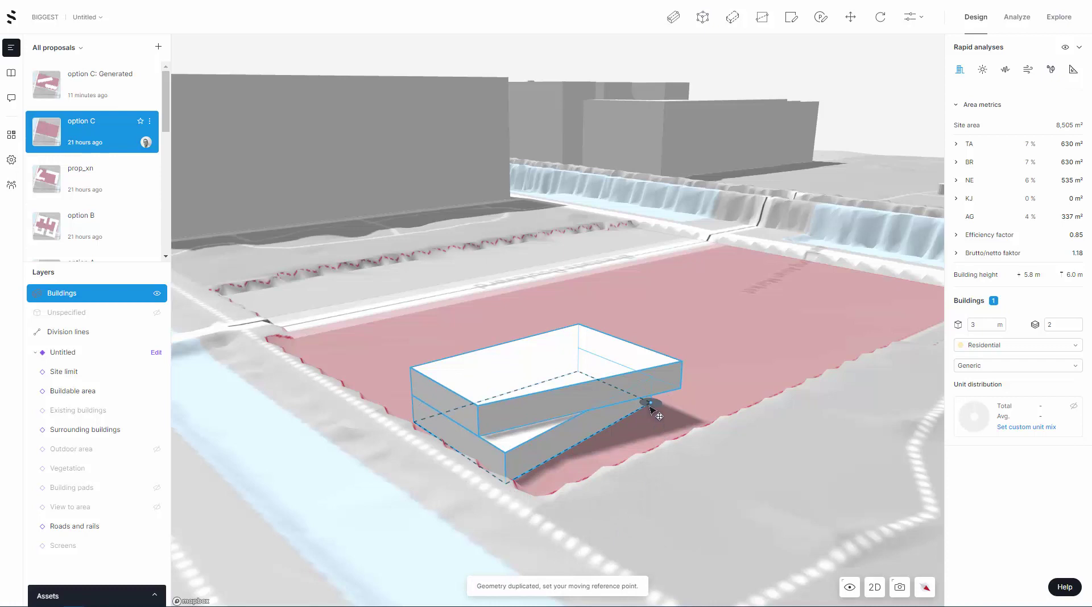
click(650, 405)
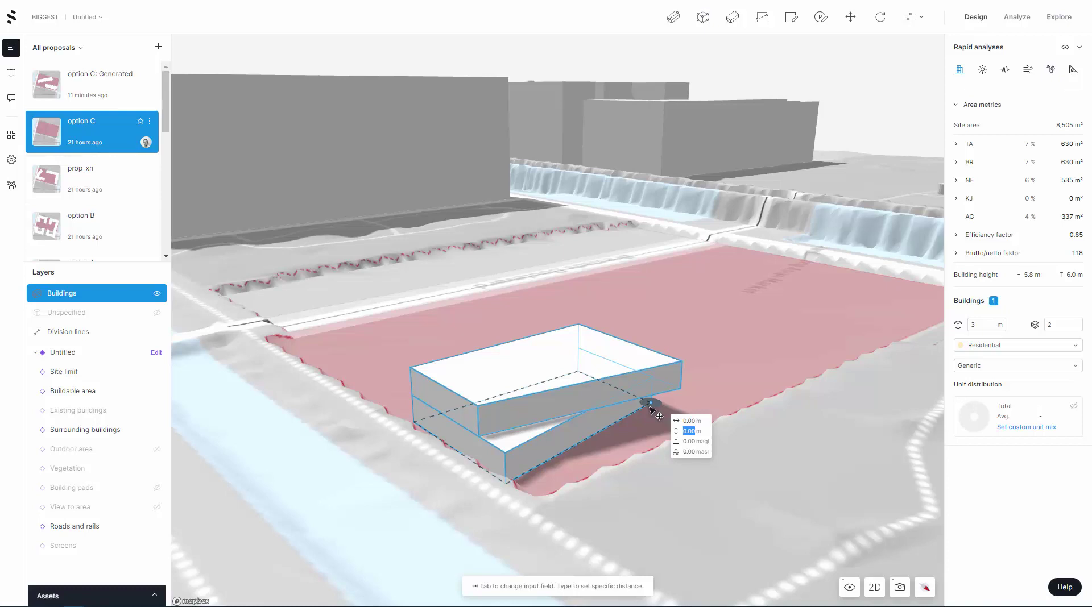
text(6)
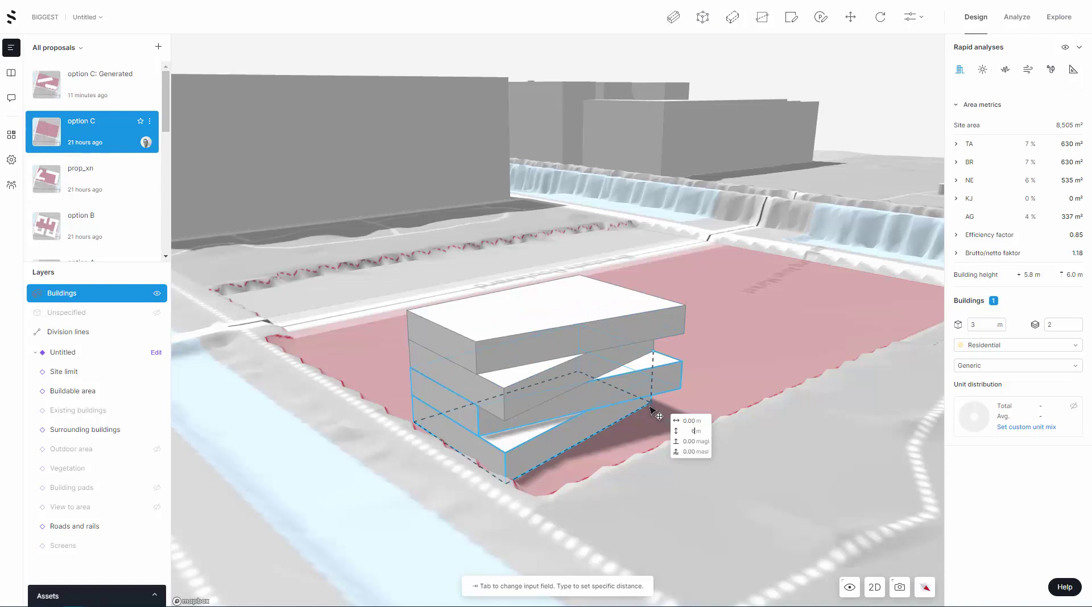
key(Return)
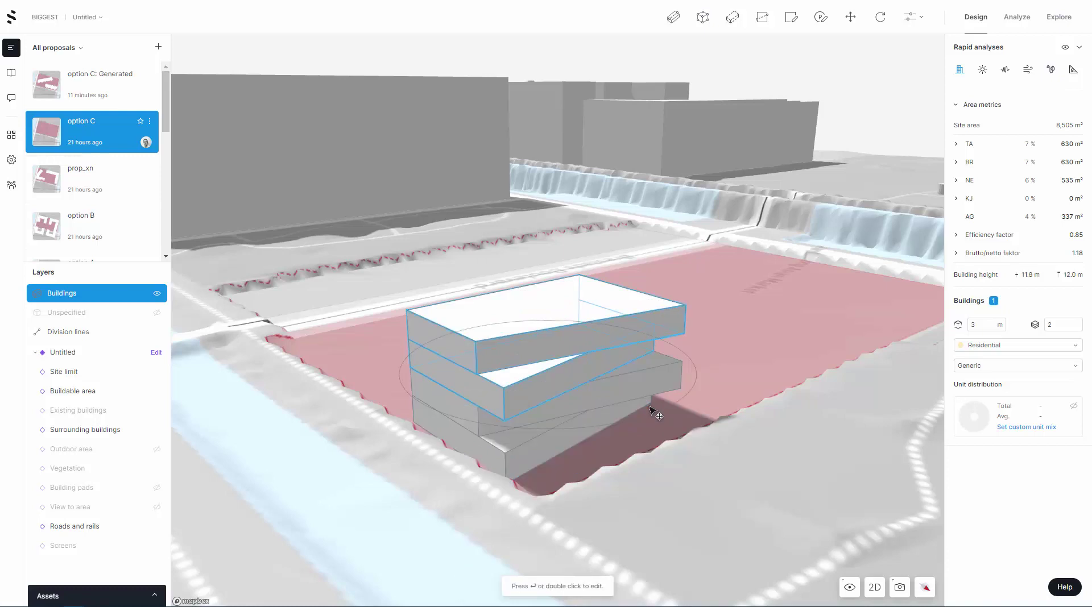
click(651, 475)
Duplicate all four stacked floors and place the copy directly above them at 12 m above ground level.
click(568, 442)
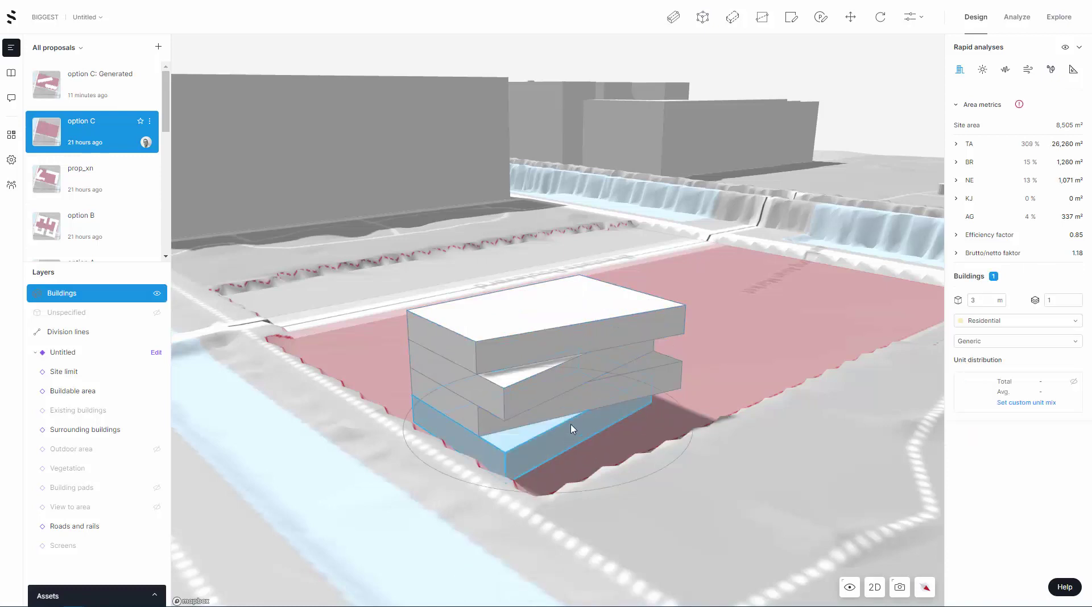
key(ctrl+a)
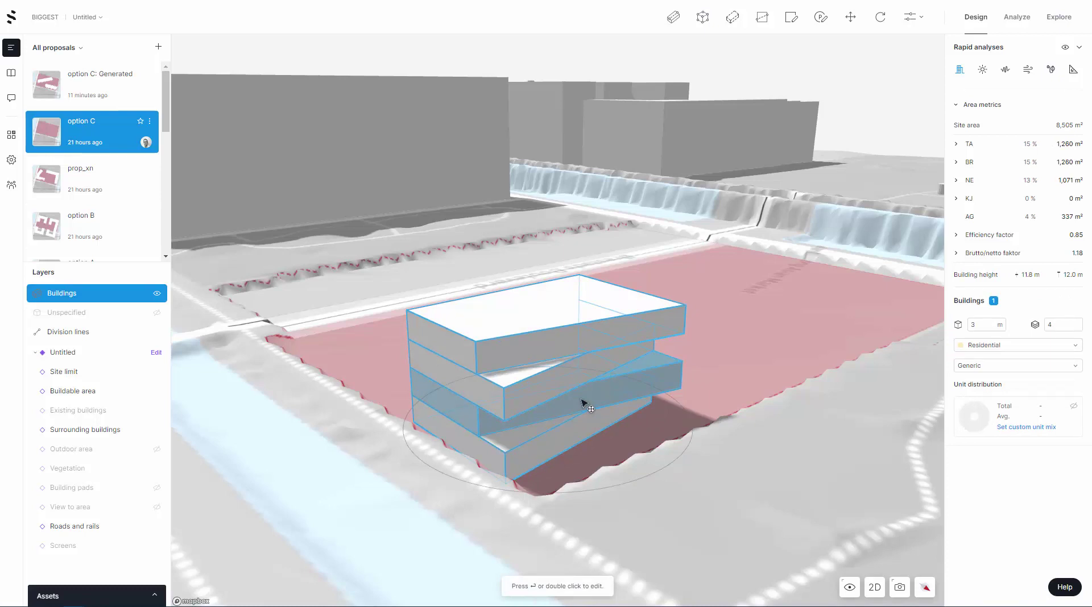
right_click(581, 403)
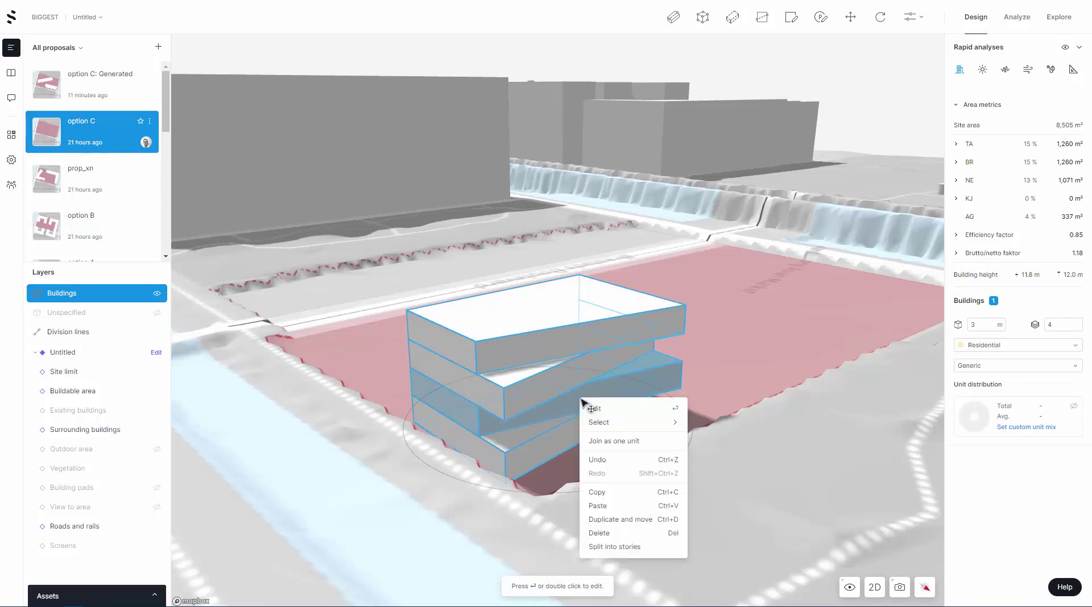
click(617, 519)
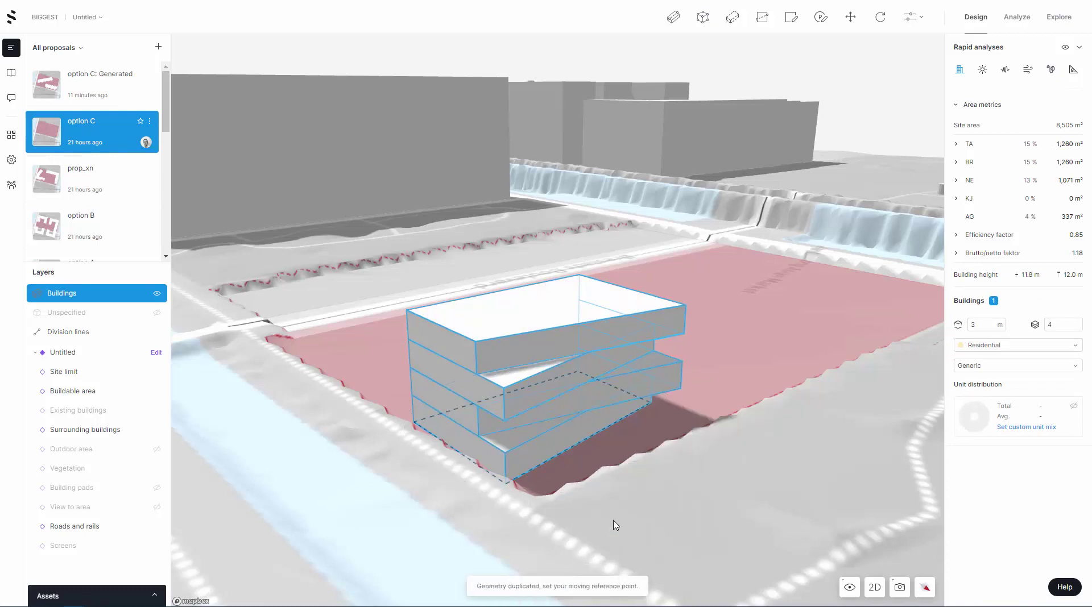
click(651, 405)
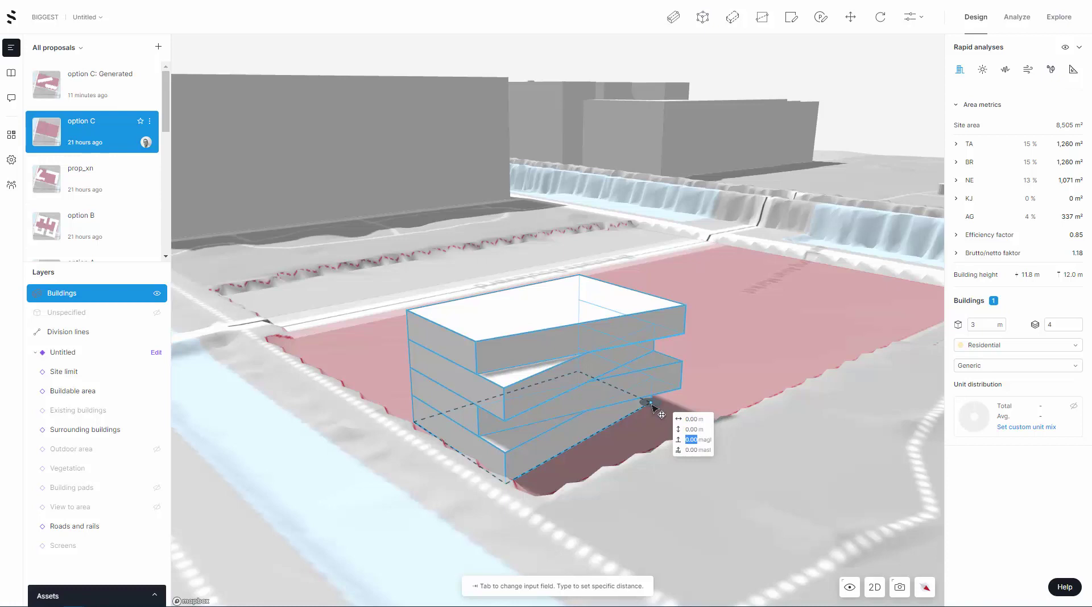
text(12)
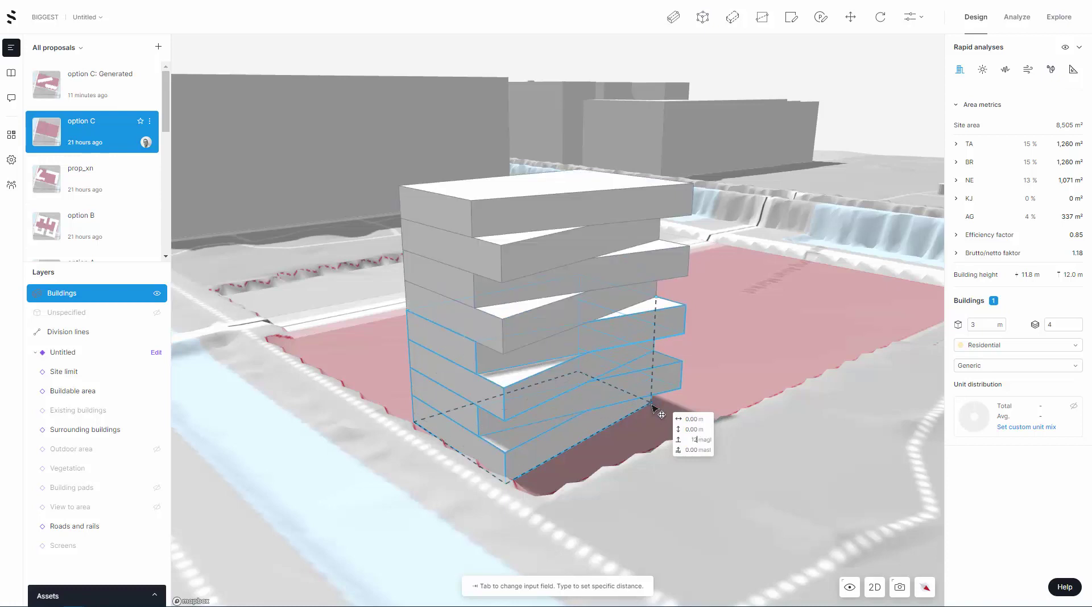
key(Return)
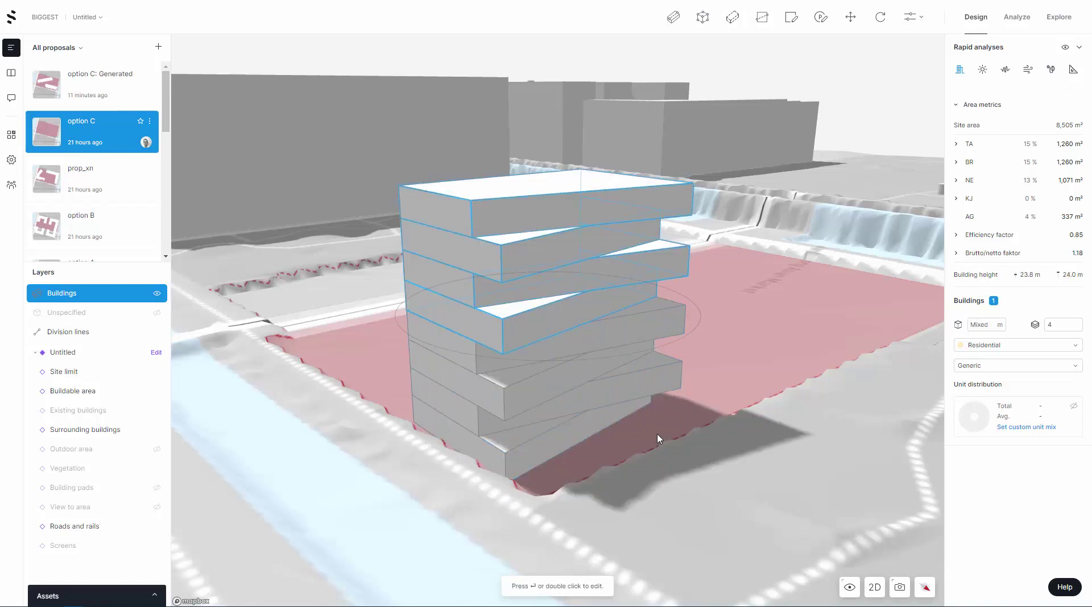
click(658, 438)
Select all eight floors of the tower and join them as one unit.
mouse_move(738, 419)
right_down()
mouse_move(612, 428)
mouse_move(574, 408)
mouse_move(740, 402)
right_up()
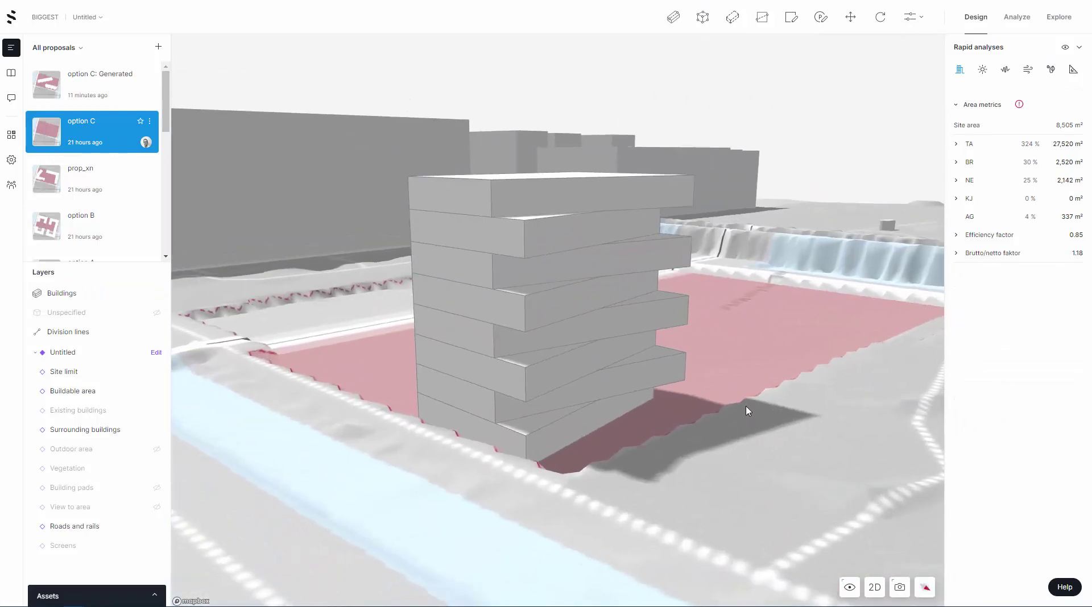
right_drag(463, 238, 540, 267)
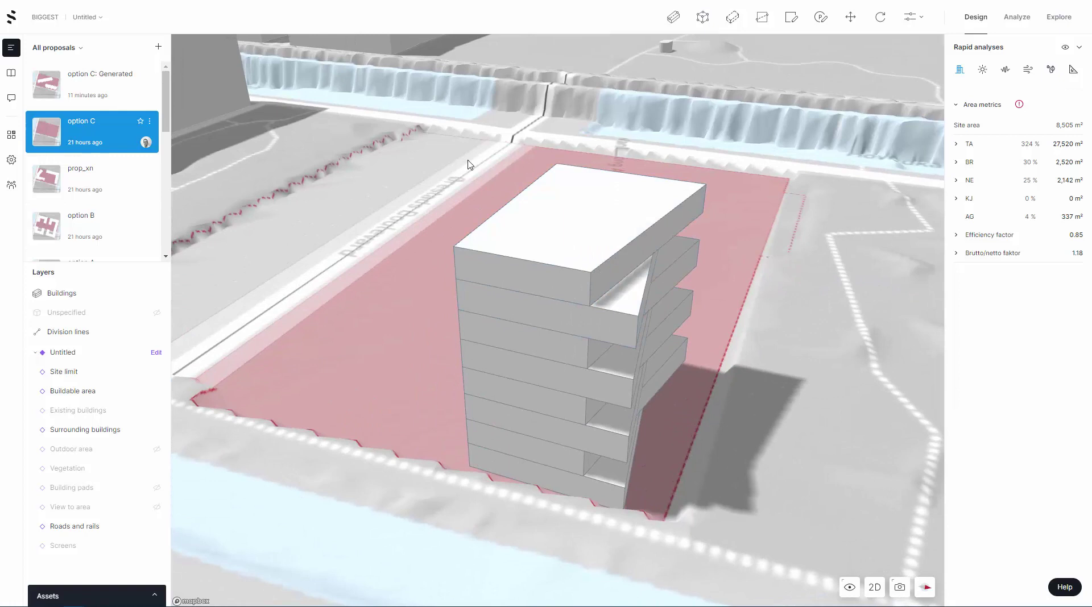
drag(439, 128, 767, 554)
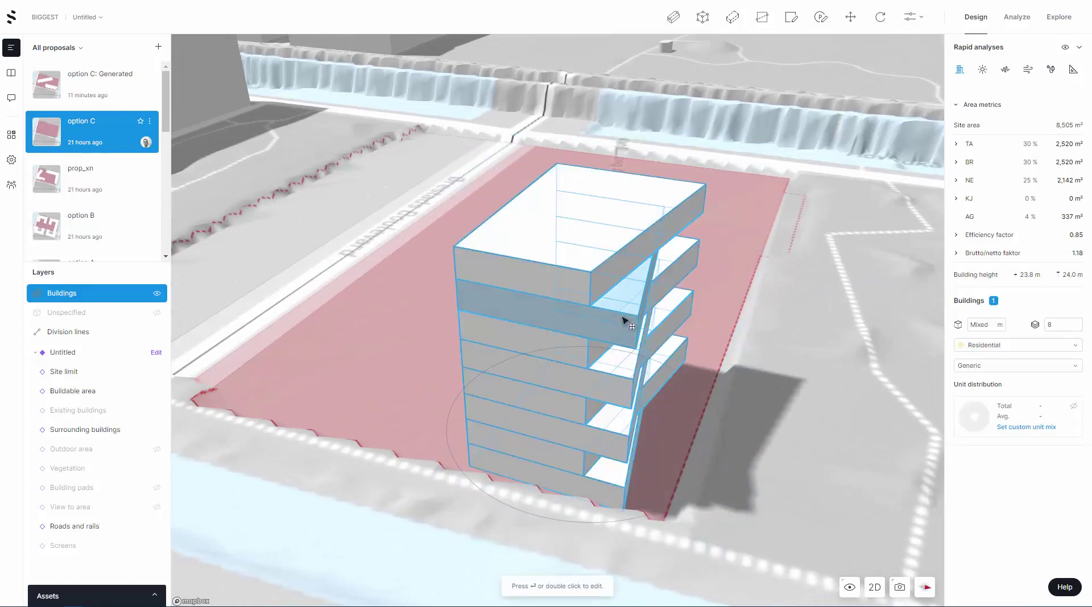
right_click(623, 320)
click(642, 359)
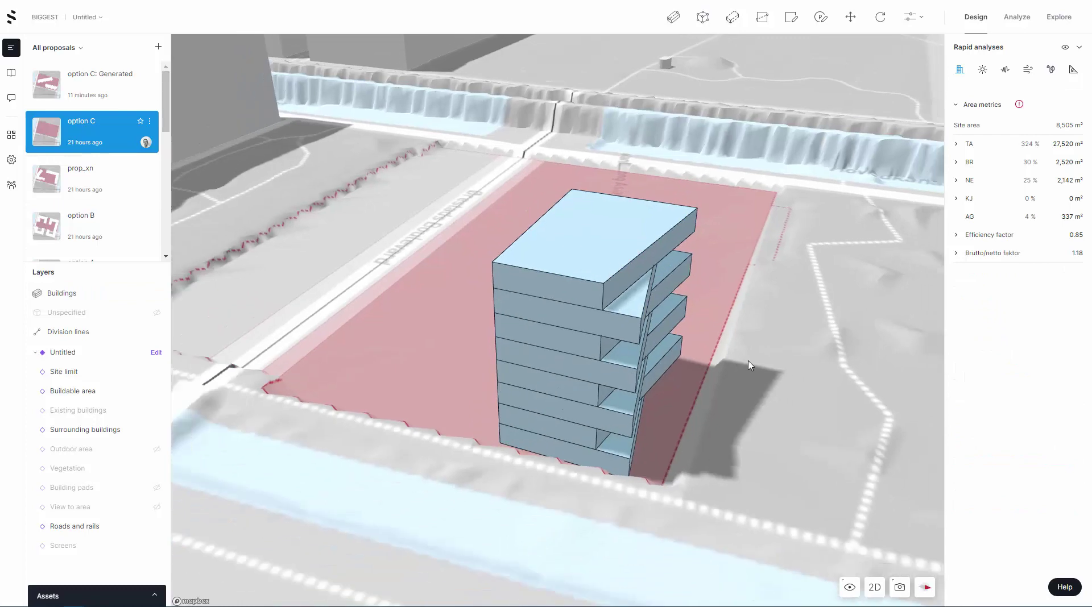
Duplicate the joined tower and place the copy 22.5 m away from the canal, flush against the original's short side.
right_drag(748, 361, 702, 361)
right_drag(612, 354, 779, 373)
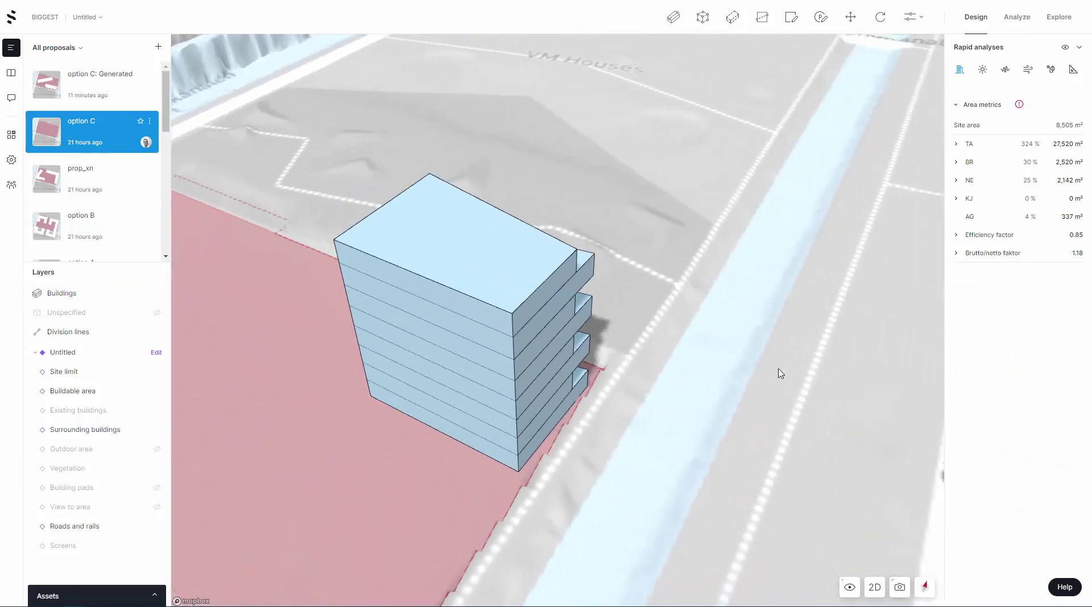
scroll(577, 316, down, 3)
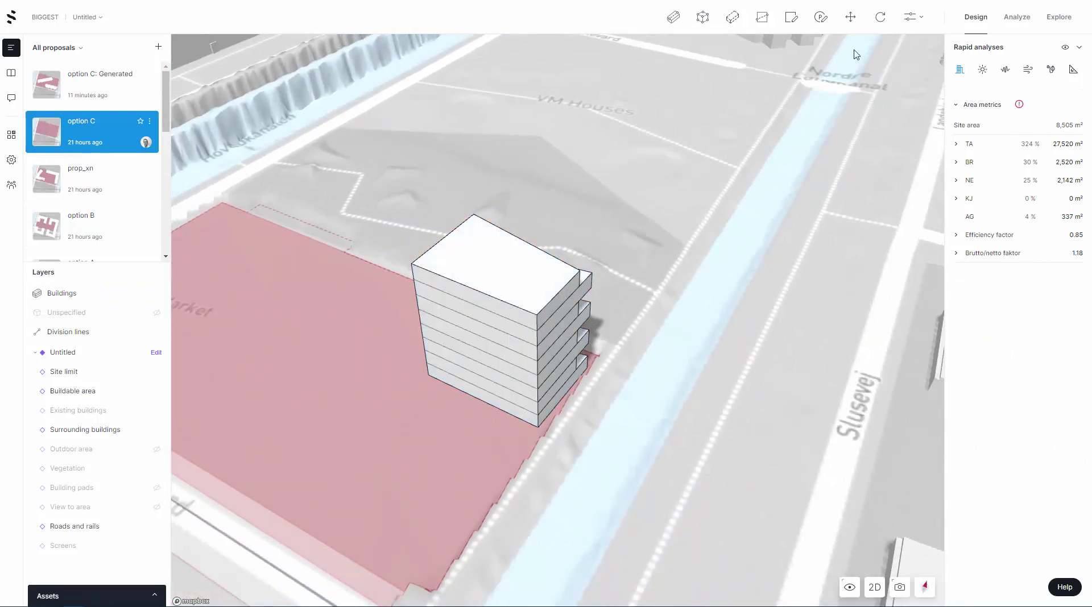
click(531, 268)
right_click(533, 266)
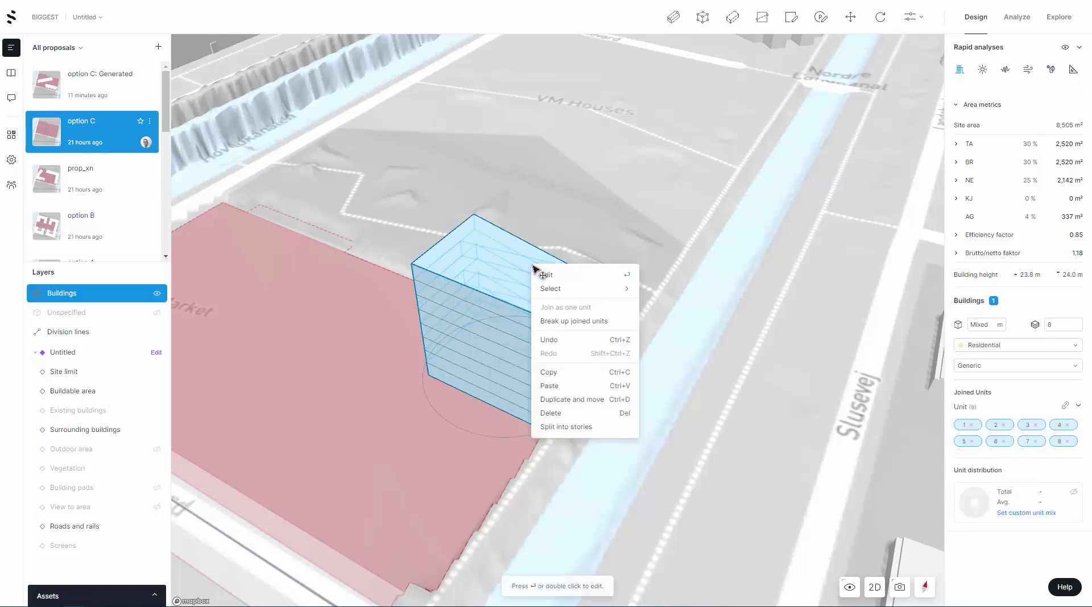
click(571, 400)
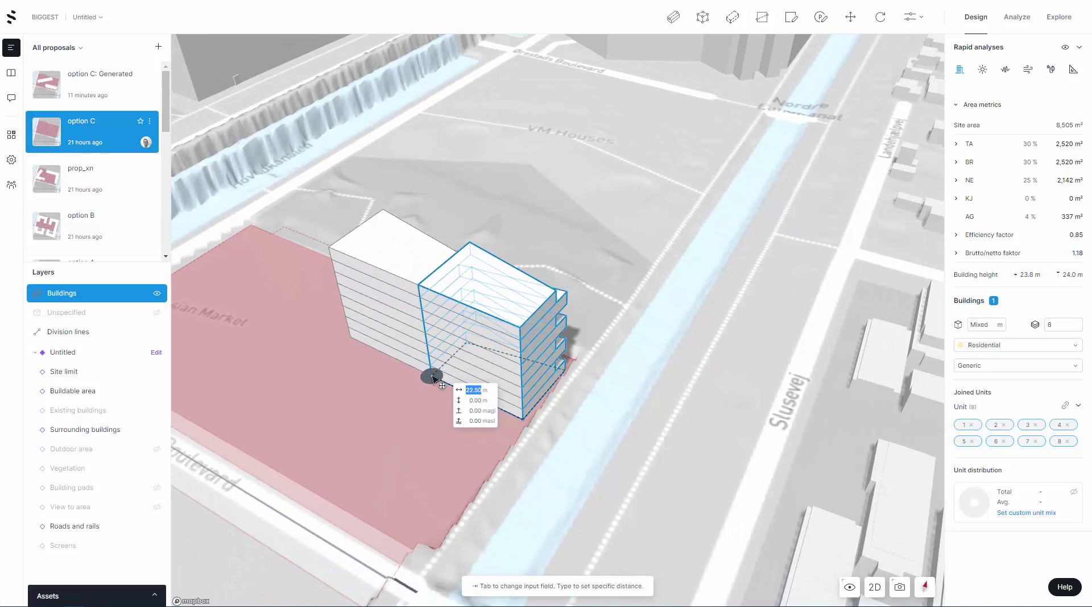
click(430, 376)
click(572, 333)
Select both joined towers, duplicate them together, and place the copy on the ground about 49.4 m away beside Ørestads Boulevard.
click(504, 287)
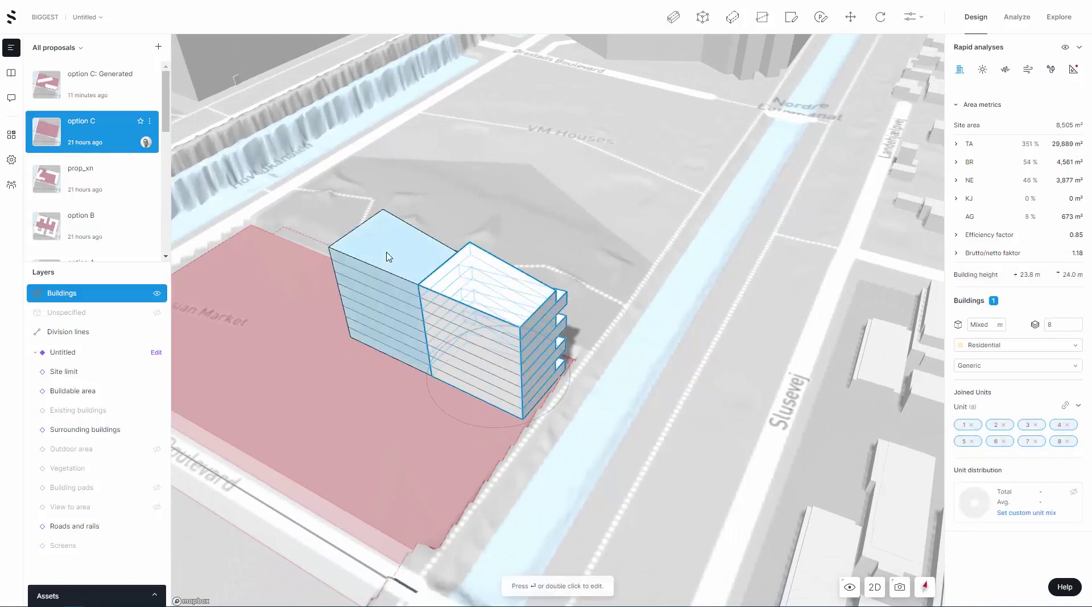
shift+click(387, 257)
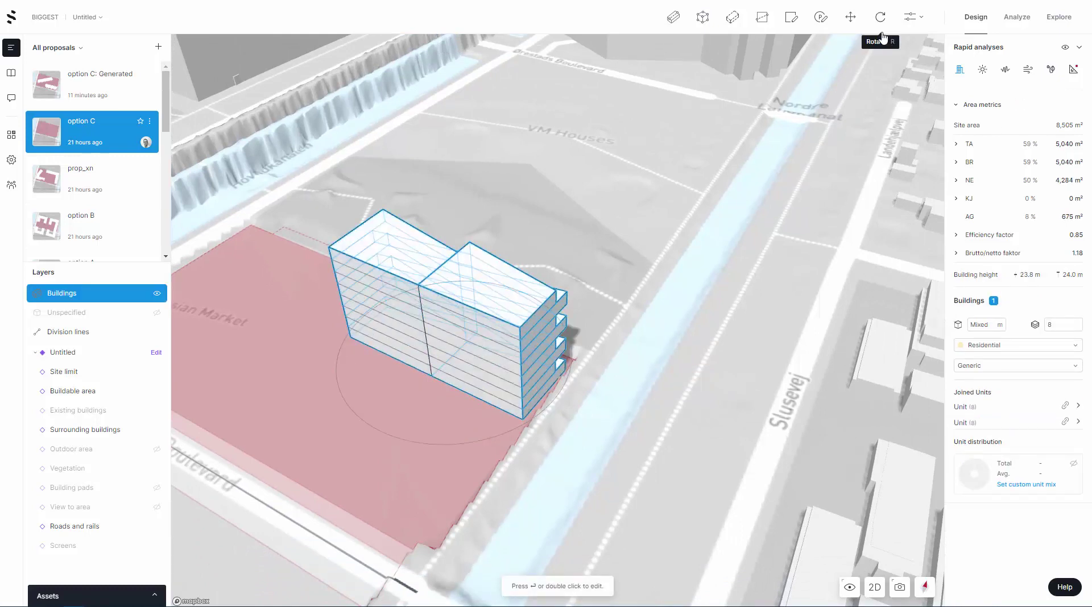
right_click(537, 332)
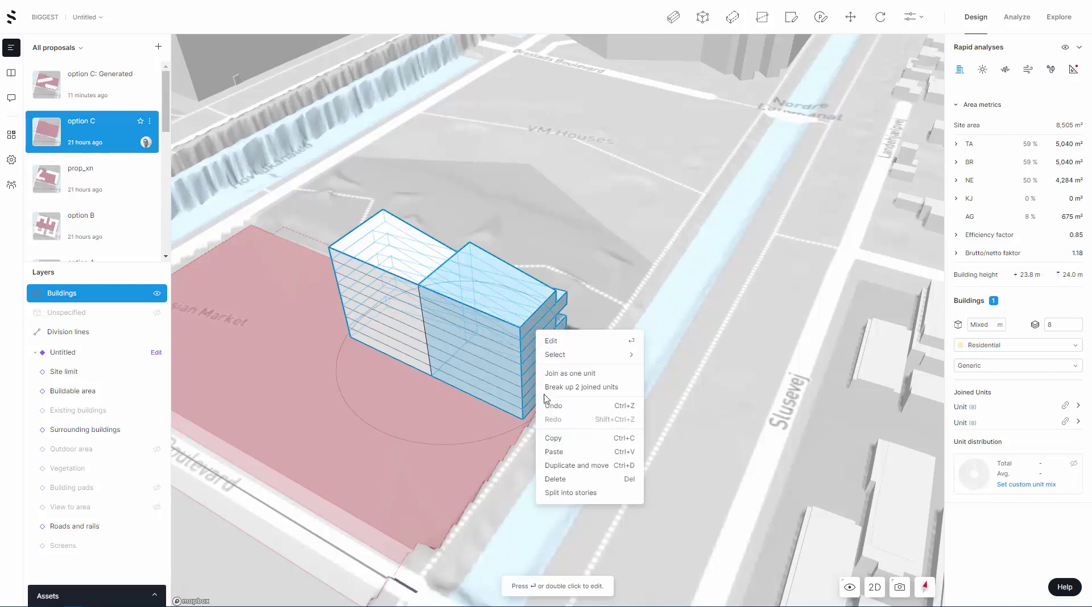
click(556, 466)
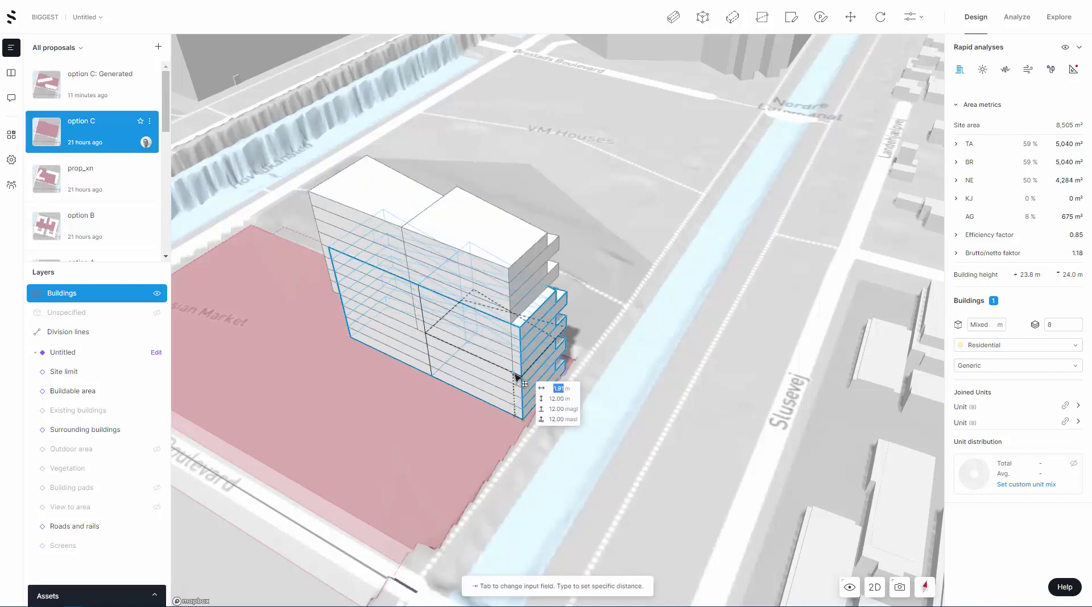
scroll(397, 392, down, 2)
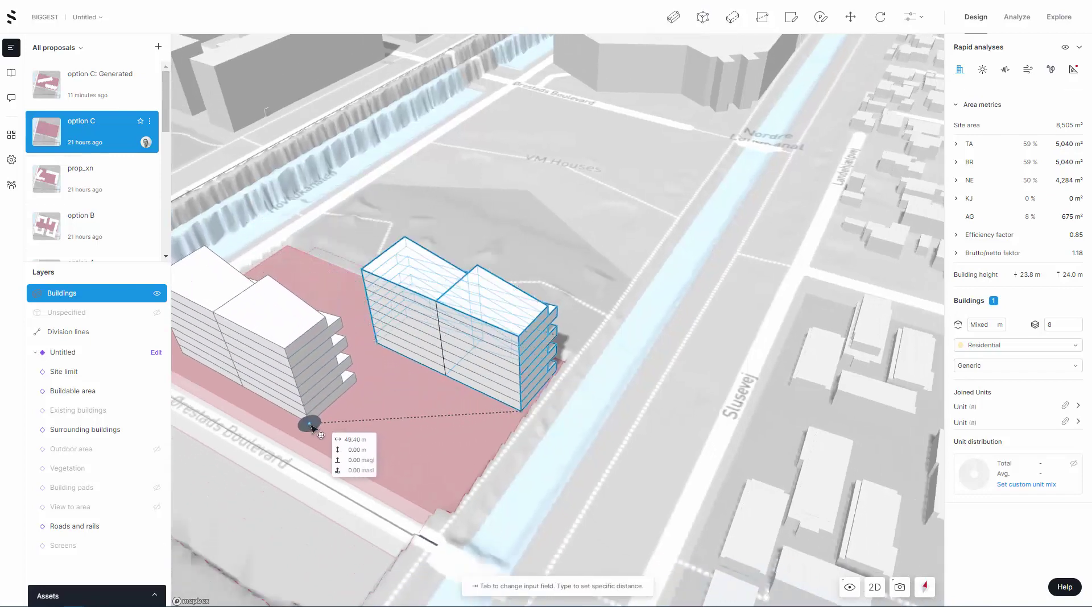
click(307, 421)
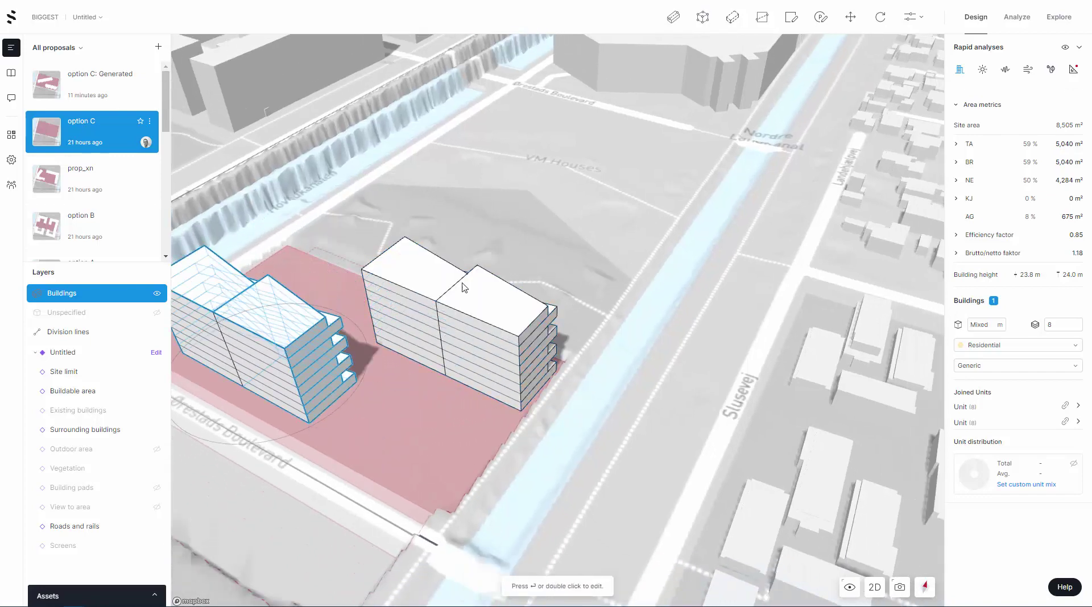
Rotate the copied pair of towers roughly half a turn about a base corner at its short end.
click(878, 19)
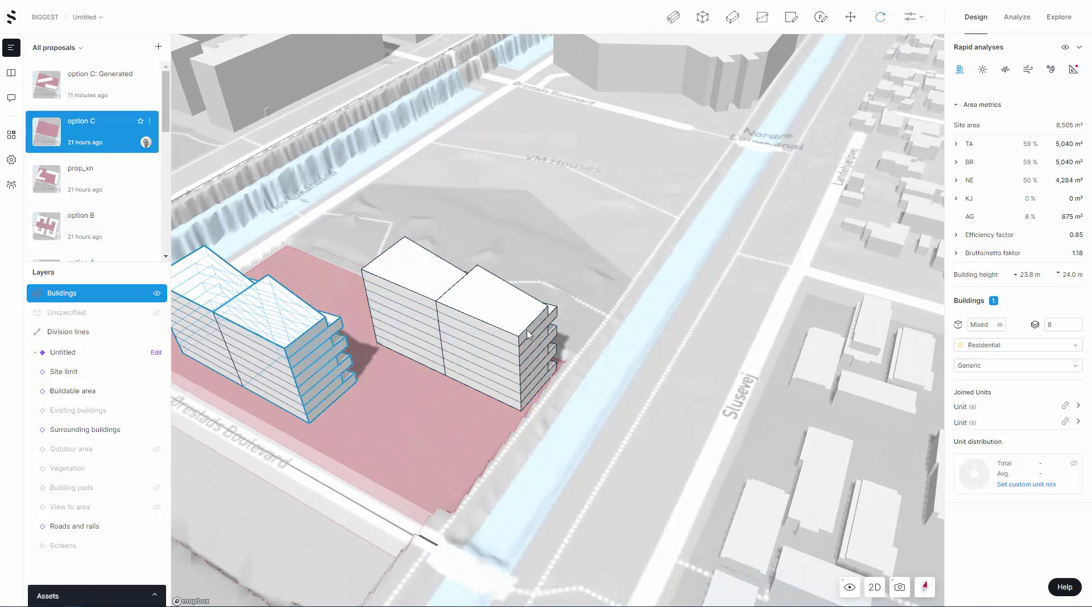
click(359, 386)
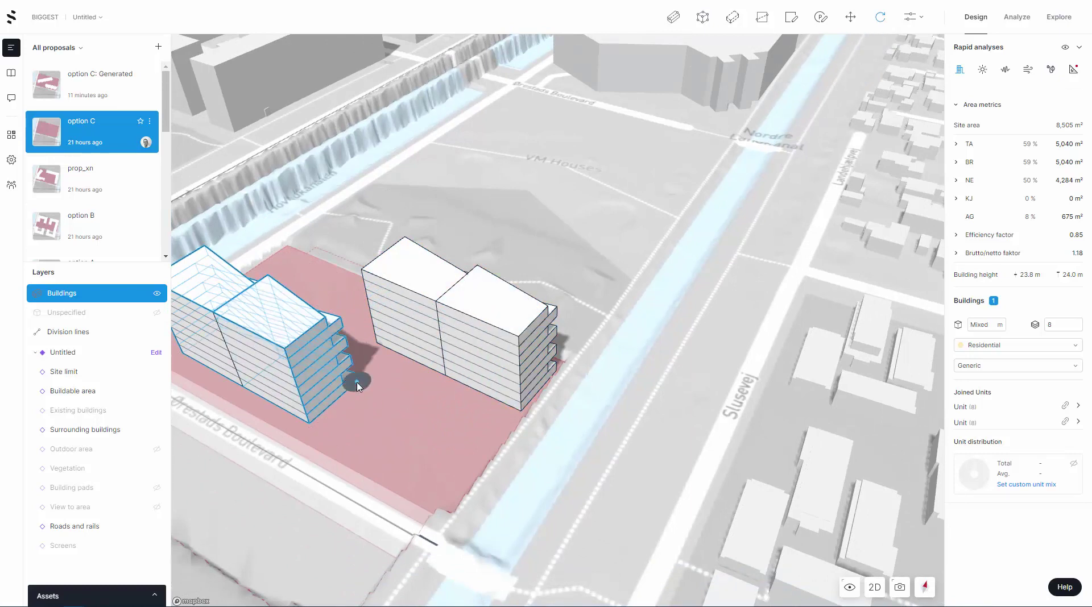
click(310, 425)
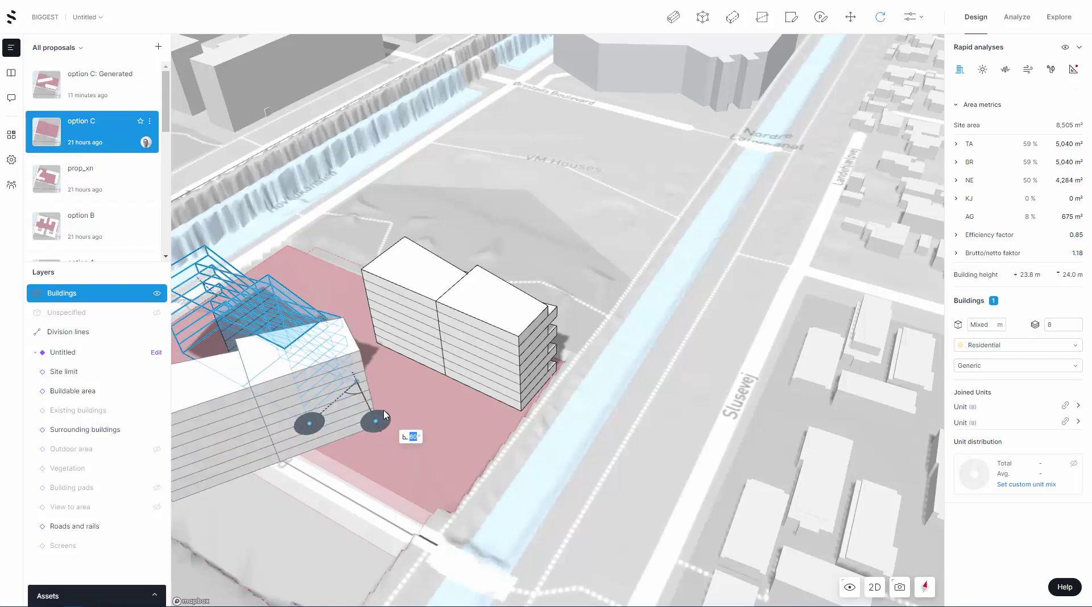
click(470, 378)
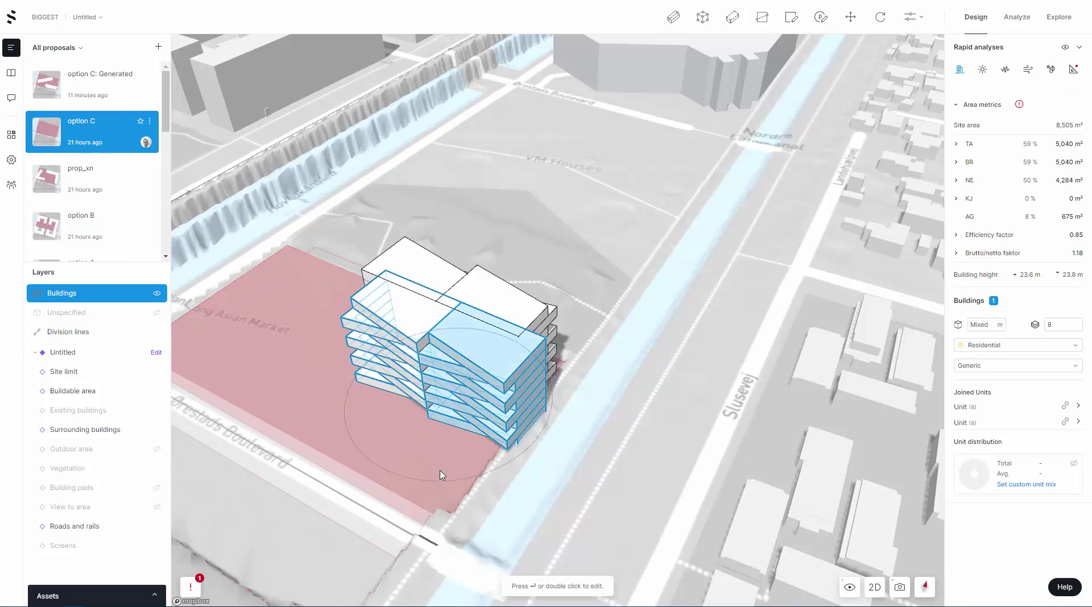
click(863, 46)
click(504, 450)
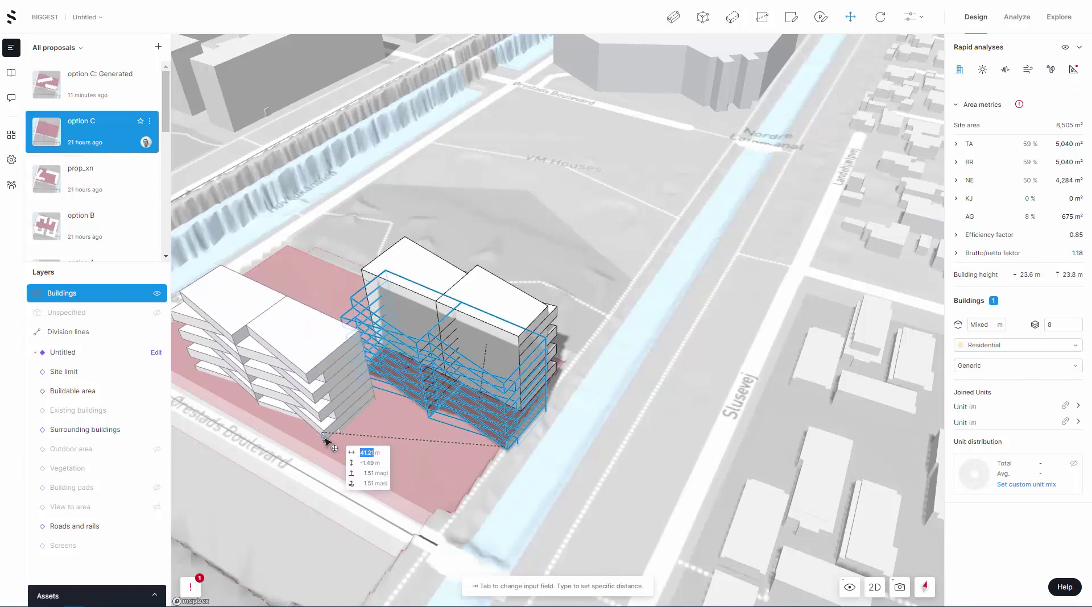
click(327, 442)
Move the rotated pair by a base corner to open ground beside Ørestads Boulevard, clear of the original towers, and deselect it.
scroll(341, 417, up, 2)
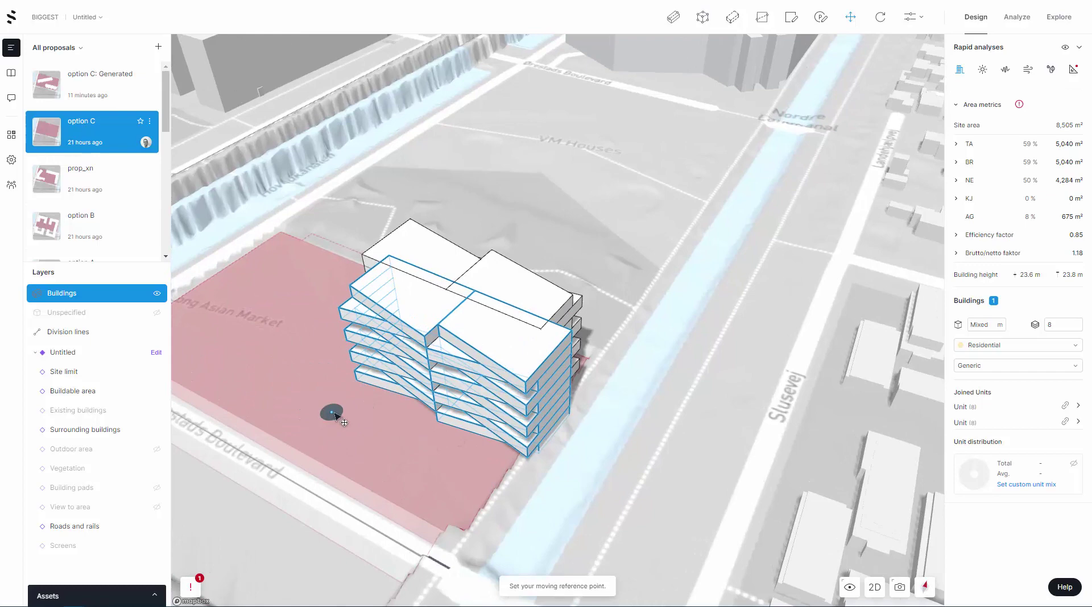
right_drag(334, 415, 378, 458)
click(334, 511)
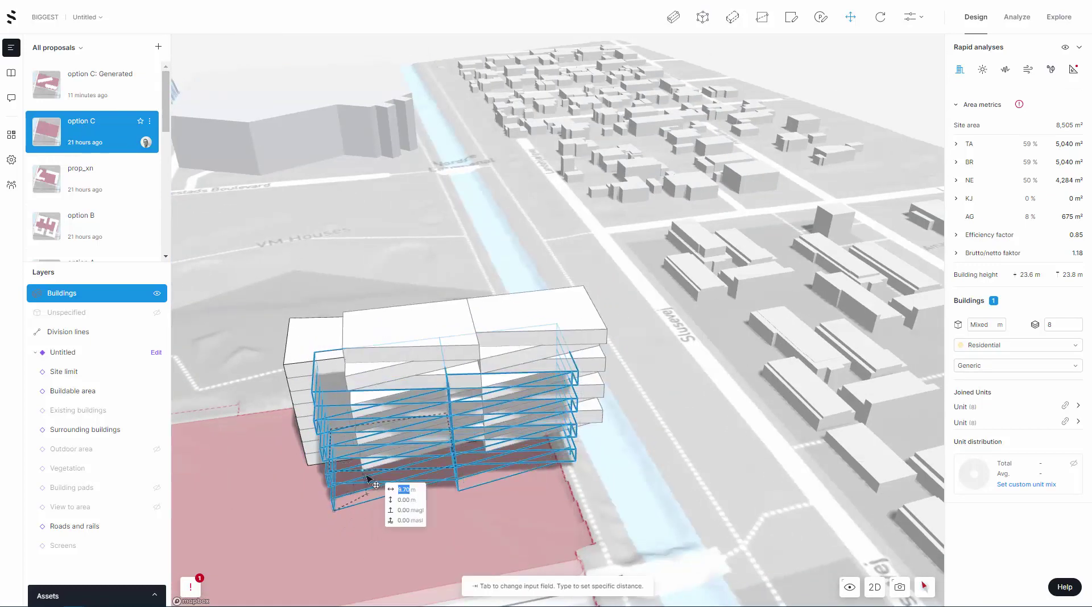
scroll(331, 521, down, 1)
scroll(304, 543, down, 3)
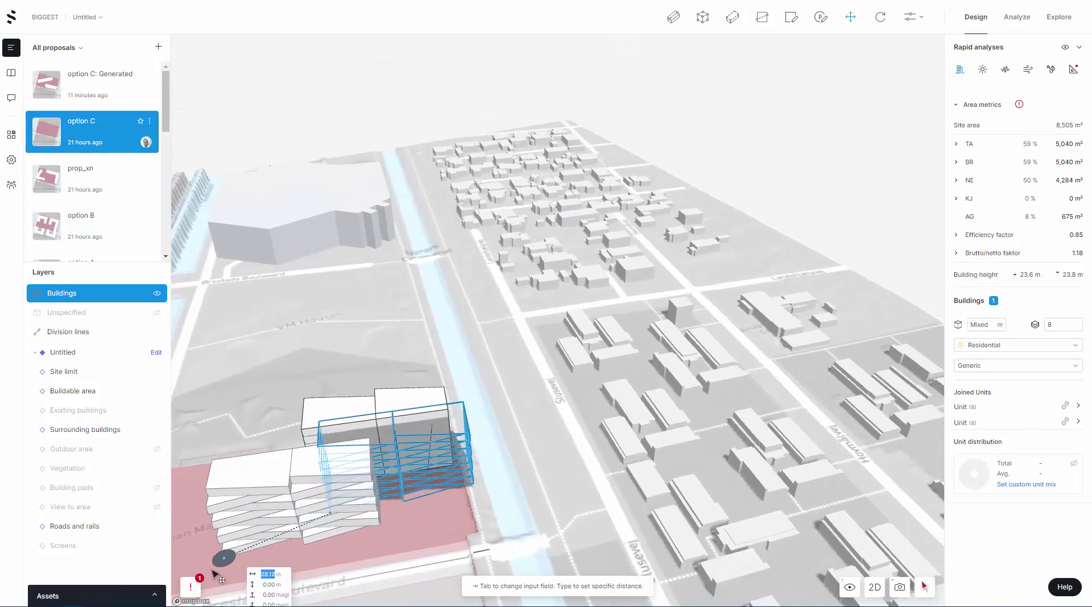
click(255, 549)
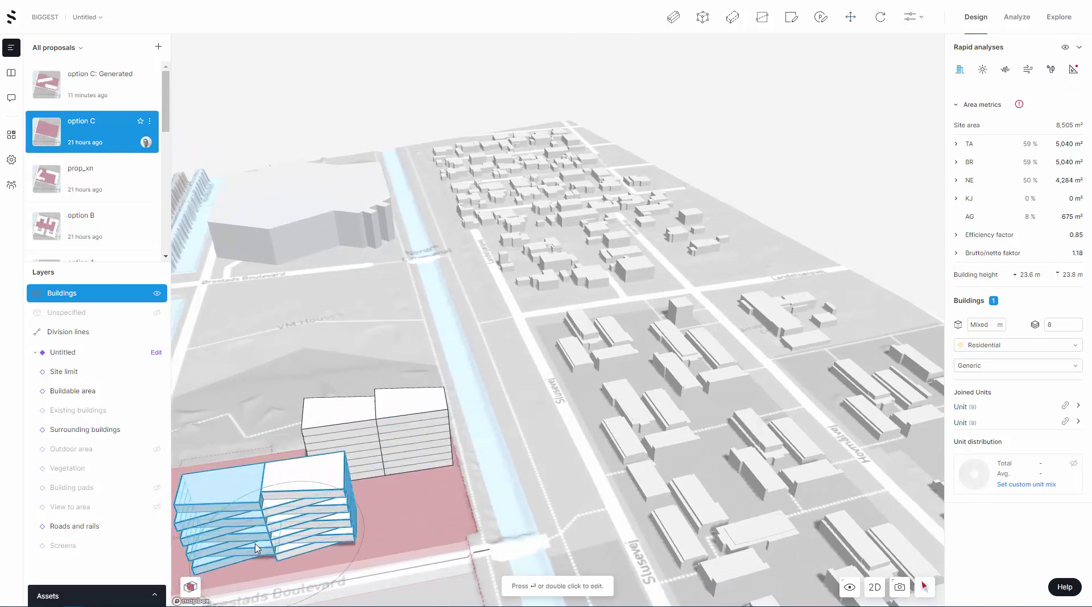
scroll(360, 536, down, 2)
click(360, 536)
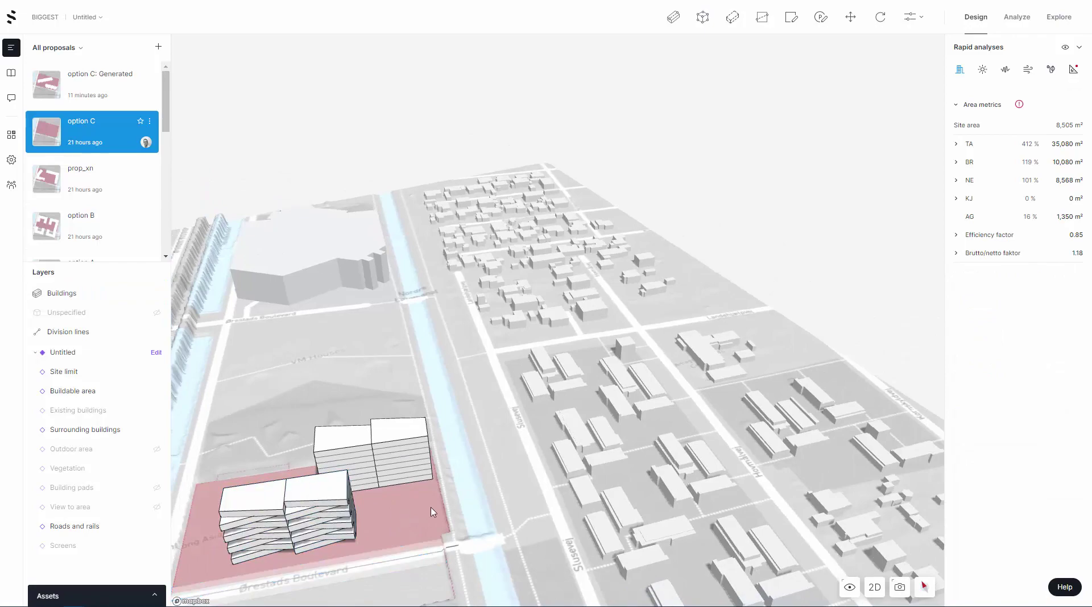
Try to split the outer tower of the rotated pair, farthest from the canal, into stories.
right_drag(431, 509, 485, 492)
scroll(485, 491, up, 5)
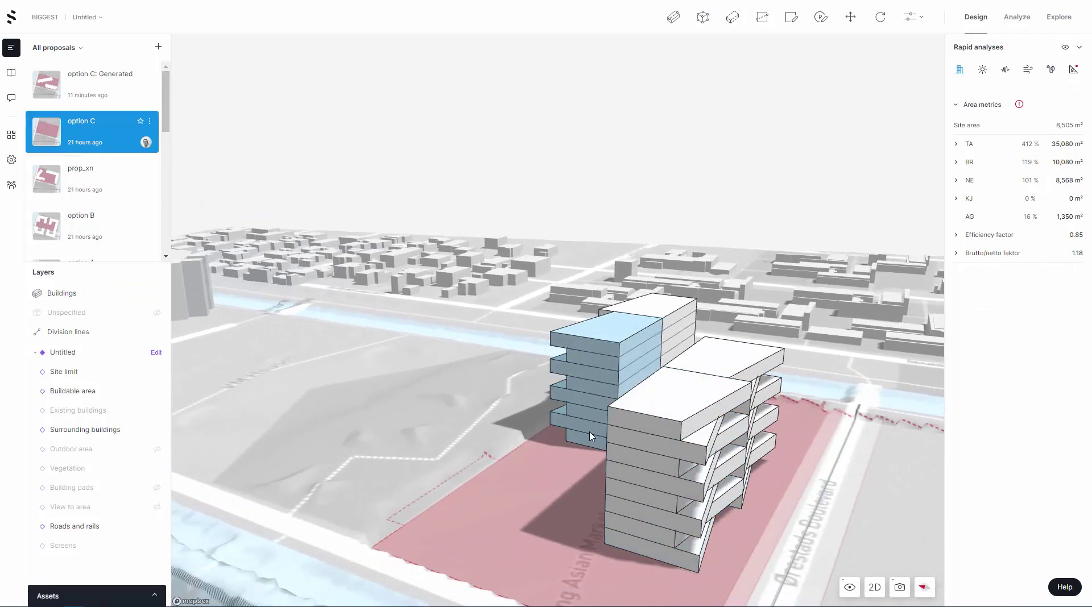
scroll(590, 436, down, 1)
right_drag(505, 429, 464, 438)
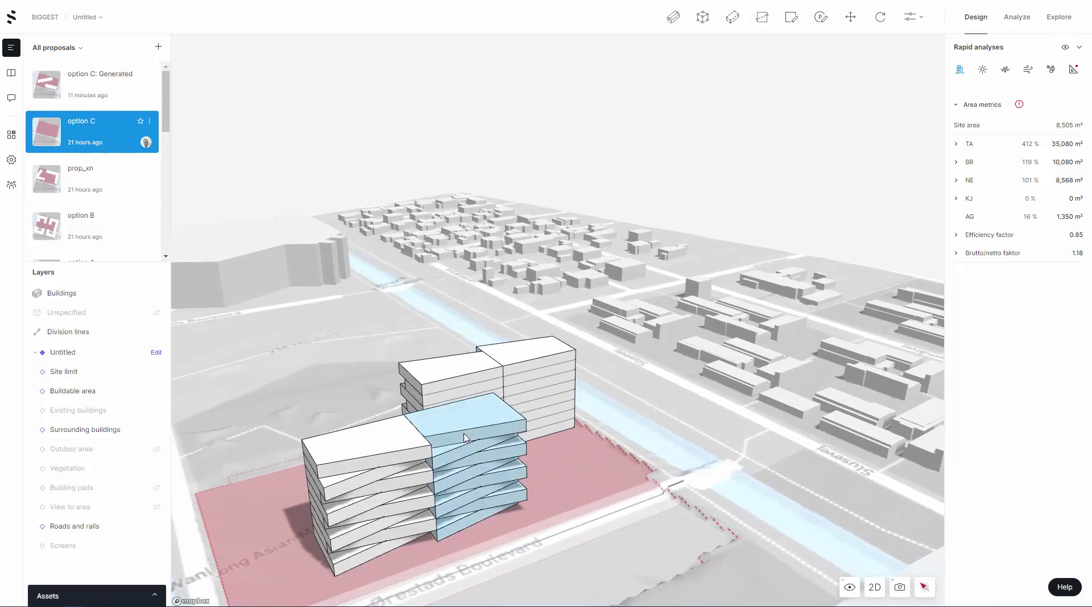
double_click(348, 449)
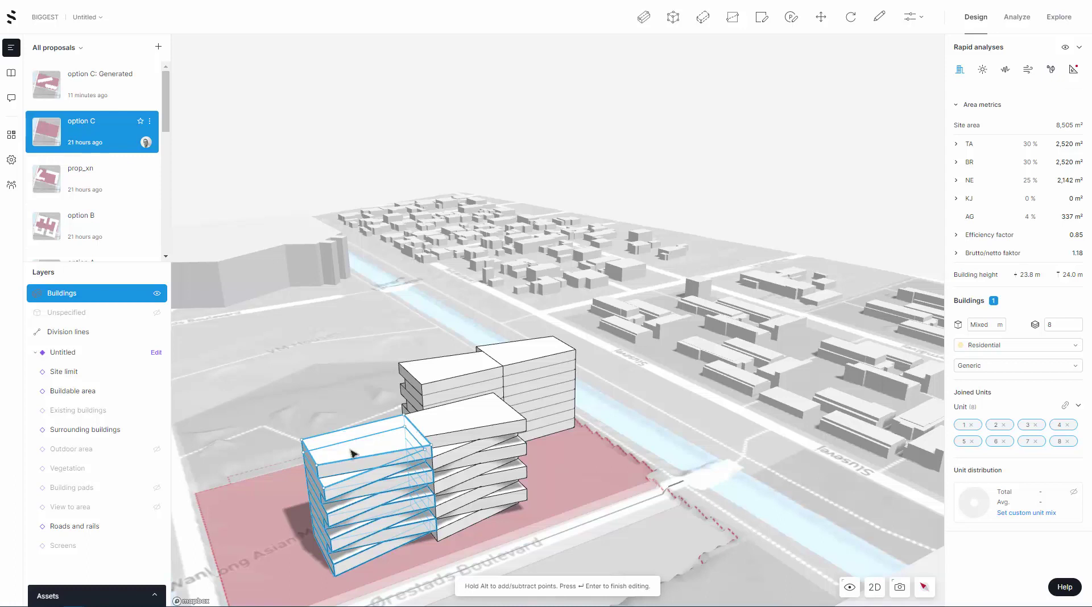
right_click(324, 446)
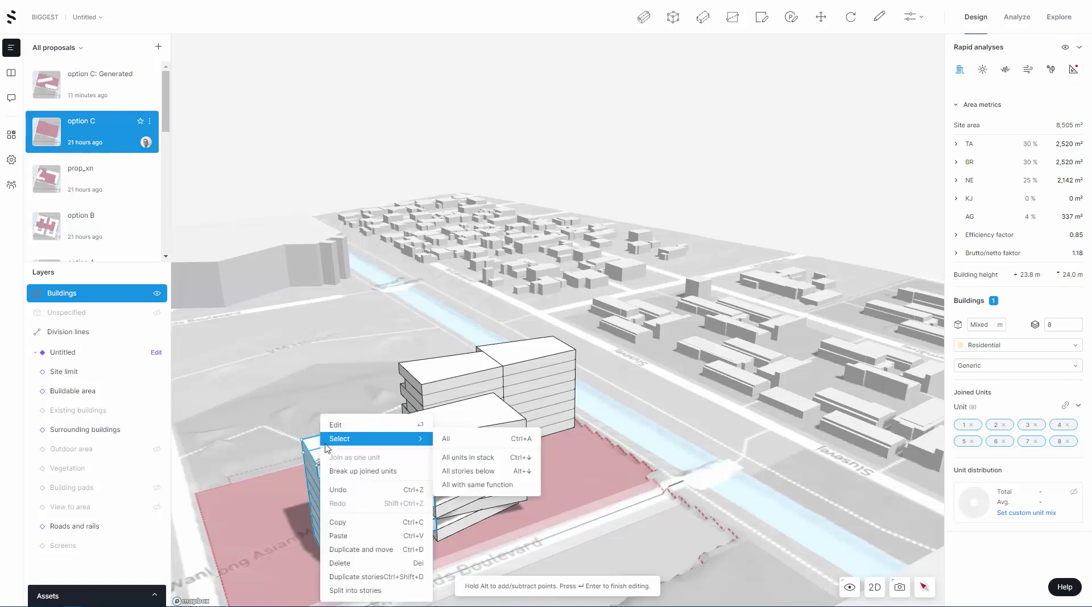
click(251, 524)
right_click(333, 445)
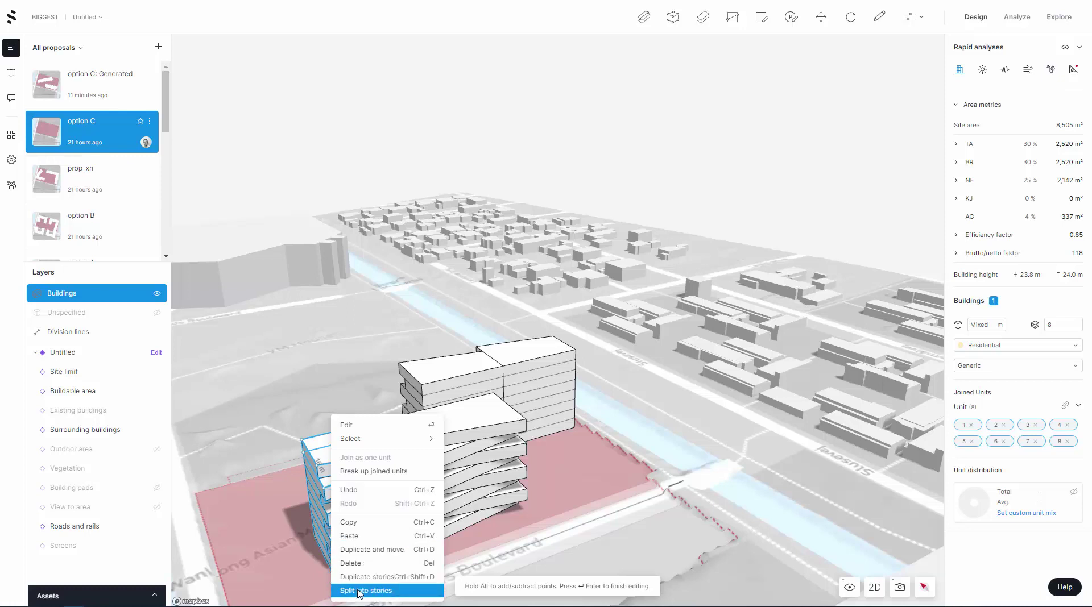
click(355, 591)
Break up the joined unit of the outer tower in the rotated pair into separate floors.
click(367, 452)
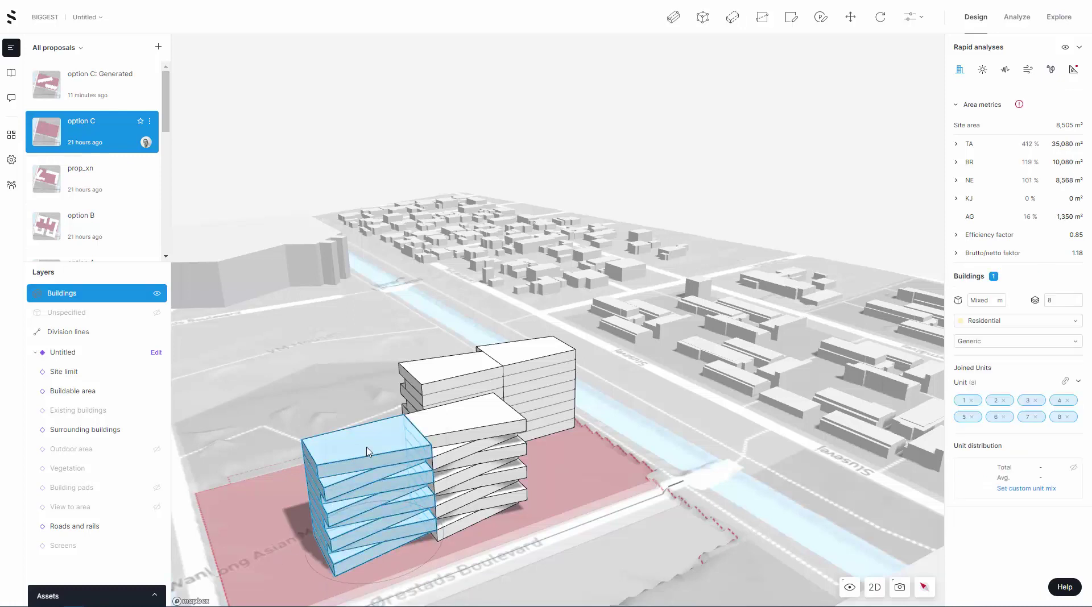
right_click(368, 450)
click(396, 471)
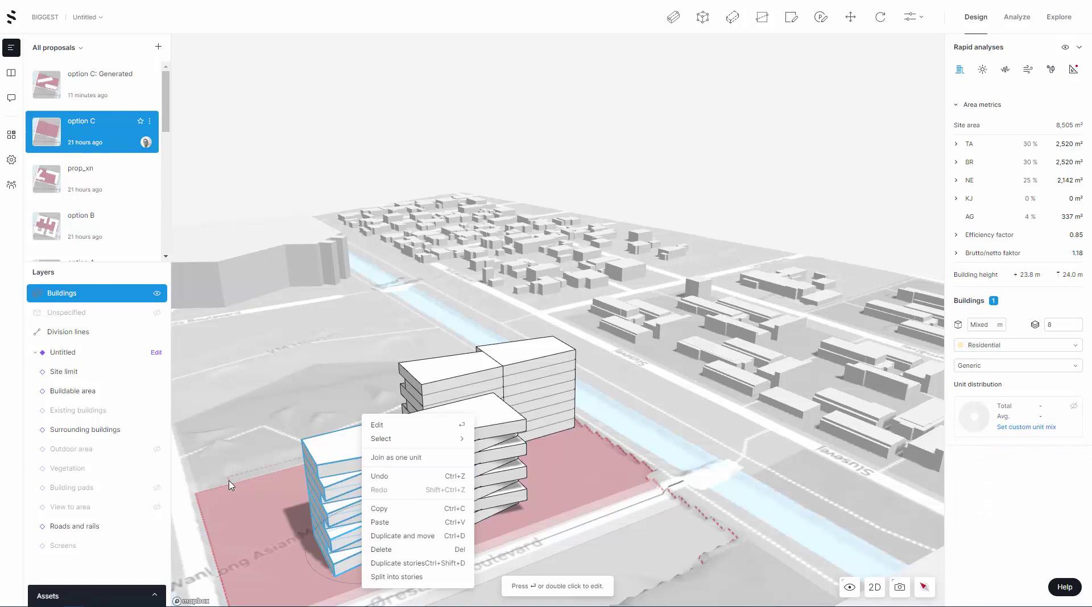
click(239, 513)
Raise the outer tower's top floor to a height of 19 m and split that volume into stories.
scroll(353, 446, up, 3)
click(353, 445)
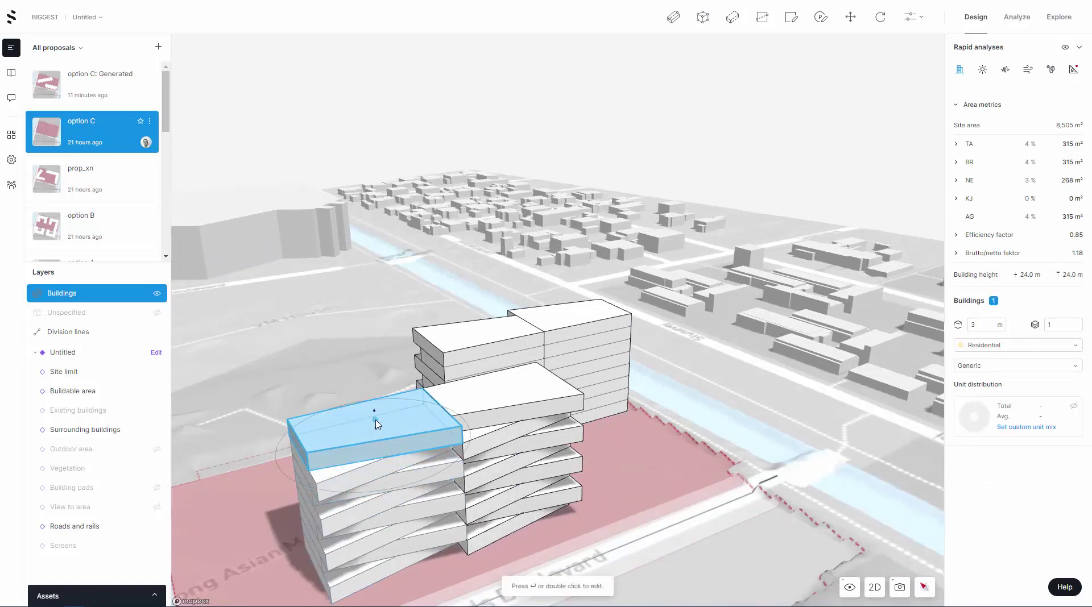
drag(375, 424, 377, 373)
click(449, 377)
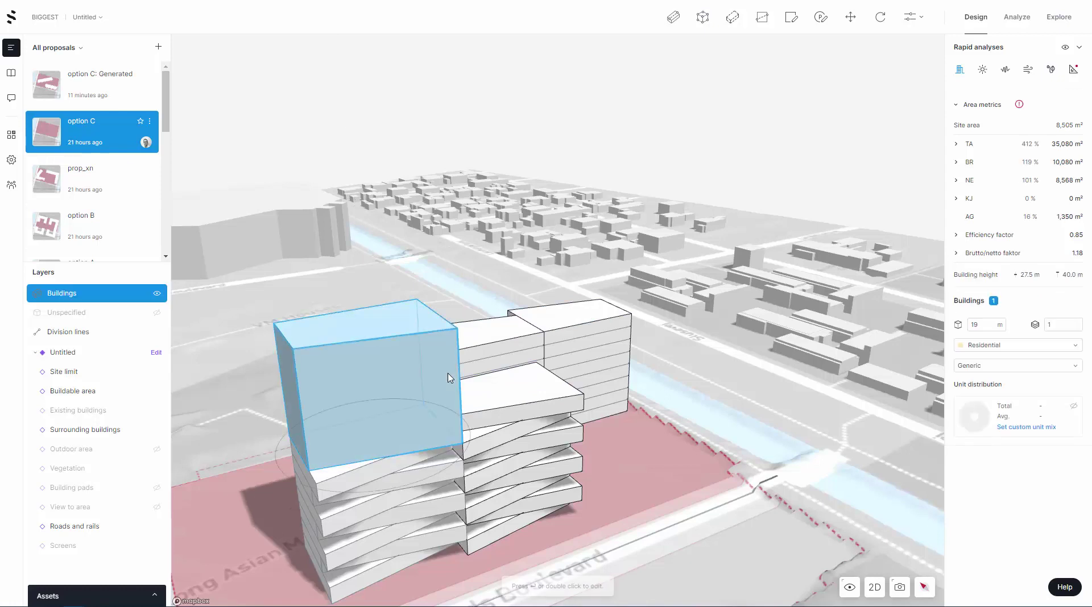
right_click(449, 378)
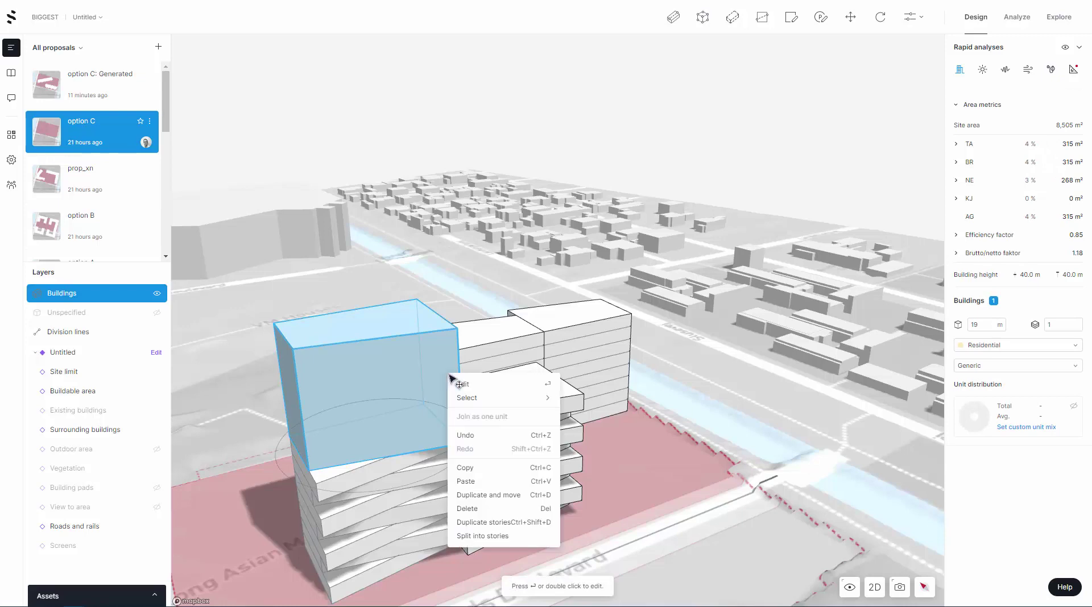
click(467, 536)
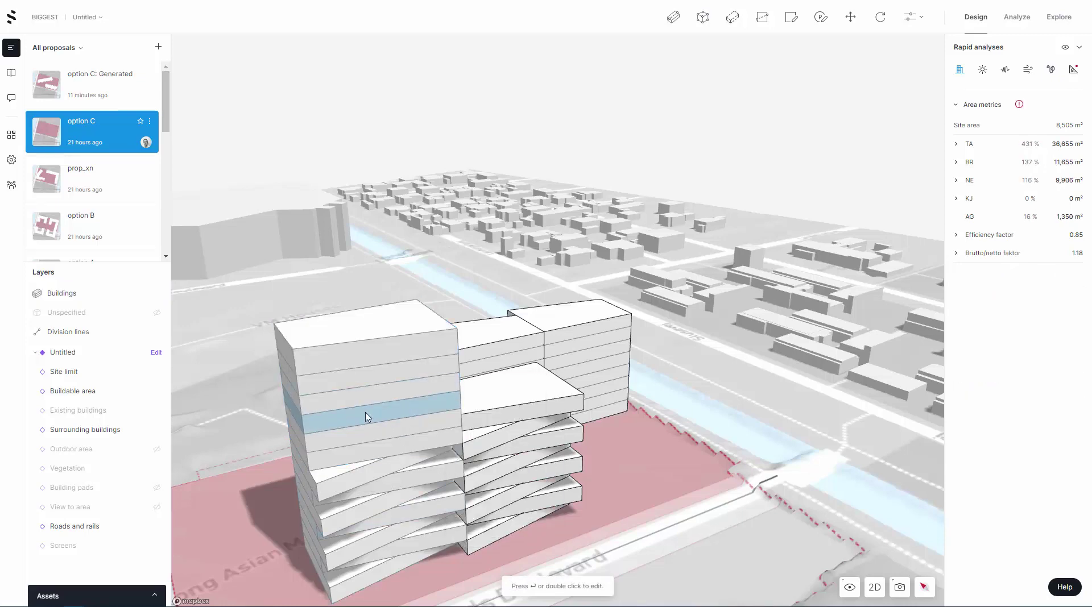
Draw a four-sided polygon building footprint on the open site ground near the canal, with one side 18 m long at 90°.
right_drag(366, 416, 421, 412)
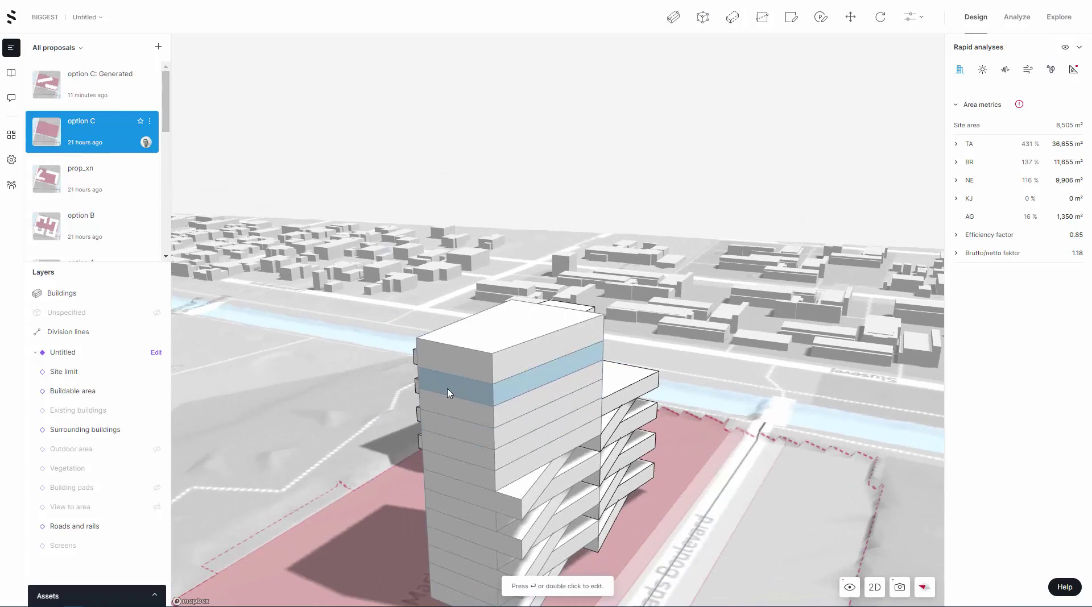
scroll(411, 366, down, 3)
right_drag(439, 432, 526, 474)
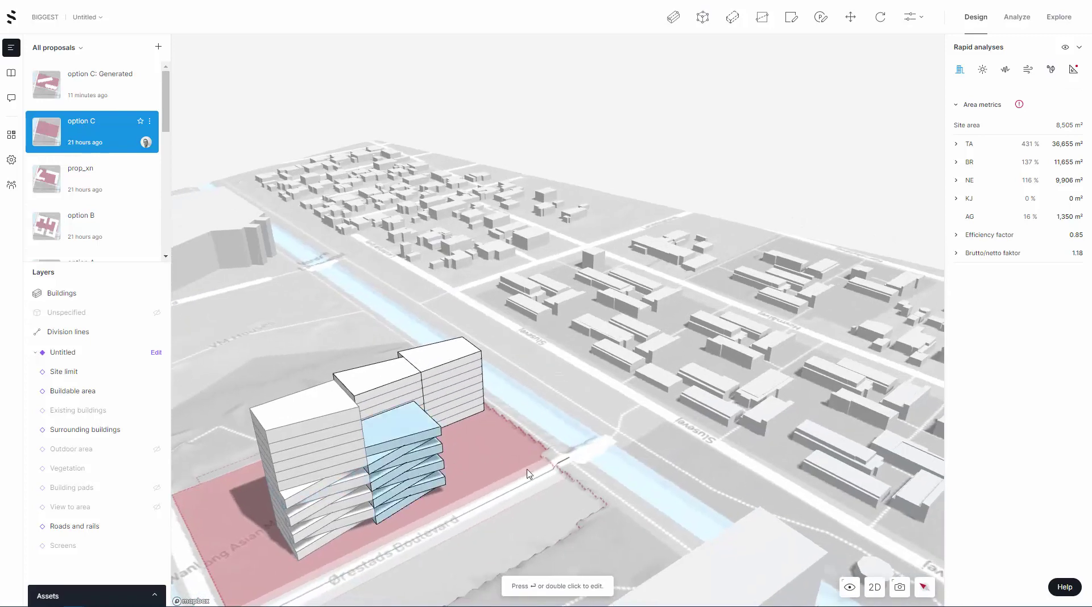
click(703, 20)
click(490, 422)
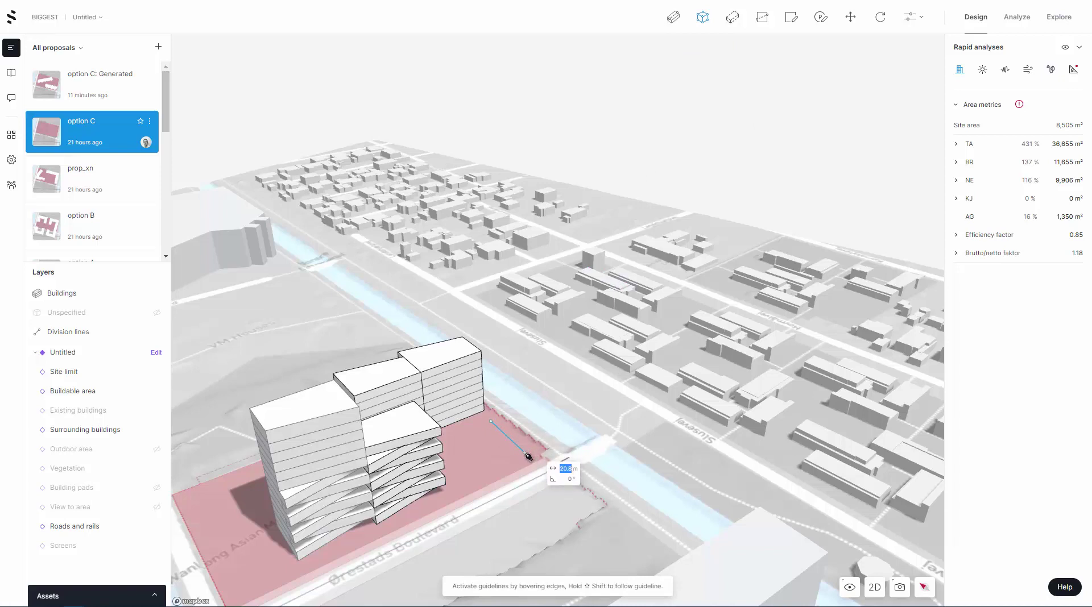
text(18.27)
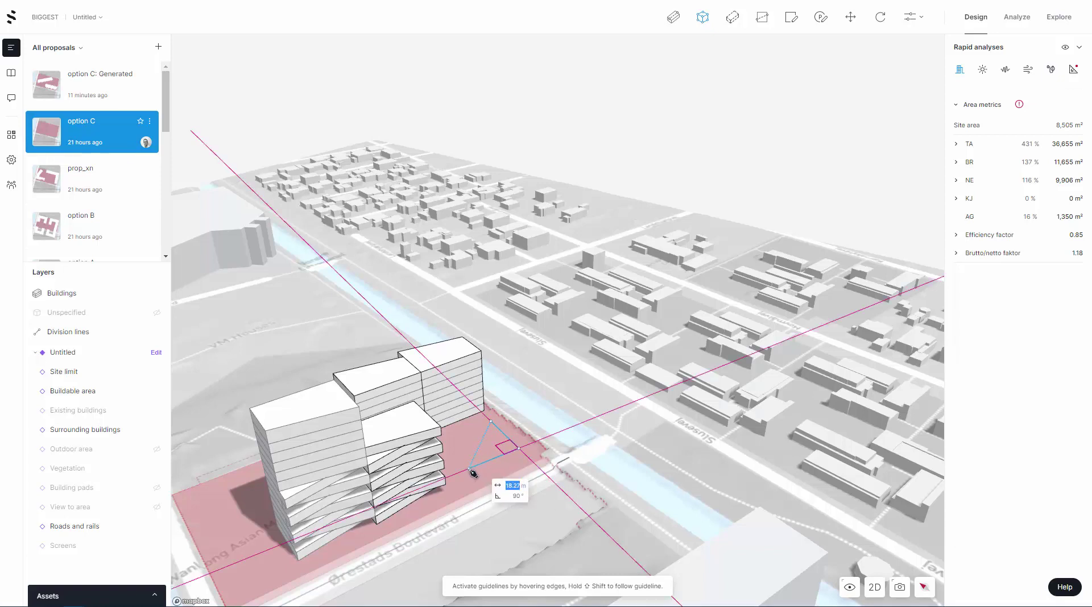
text(18)
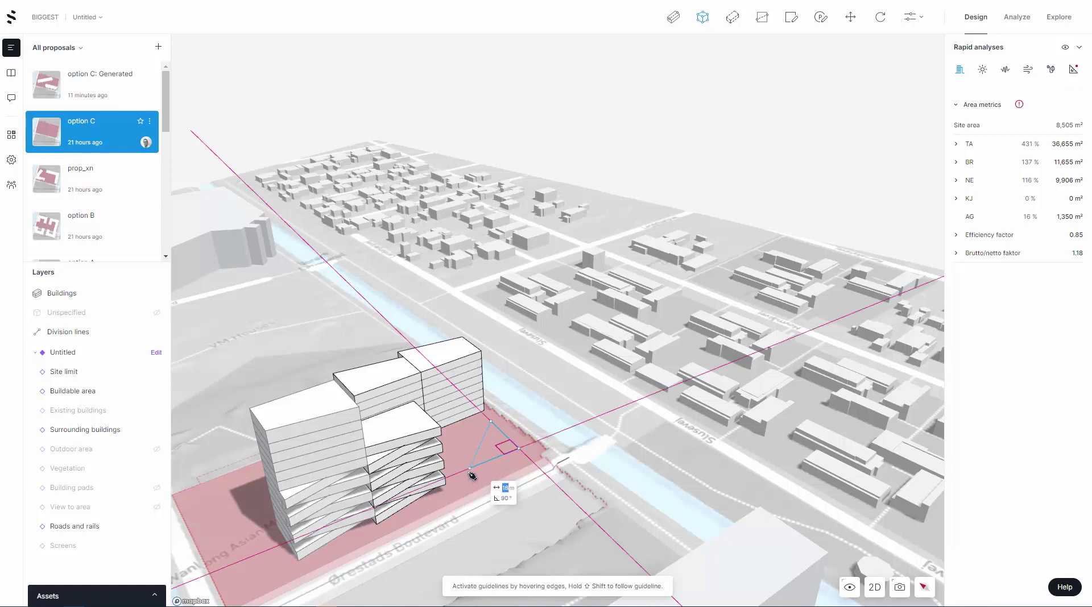
click(469, 469)
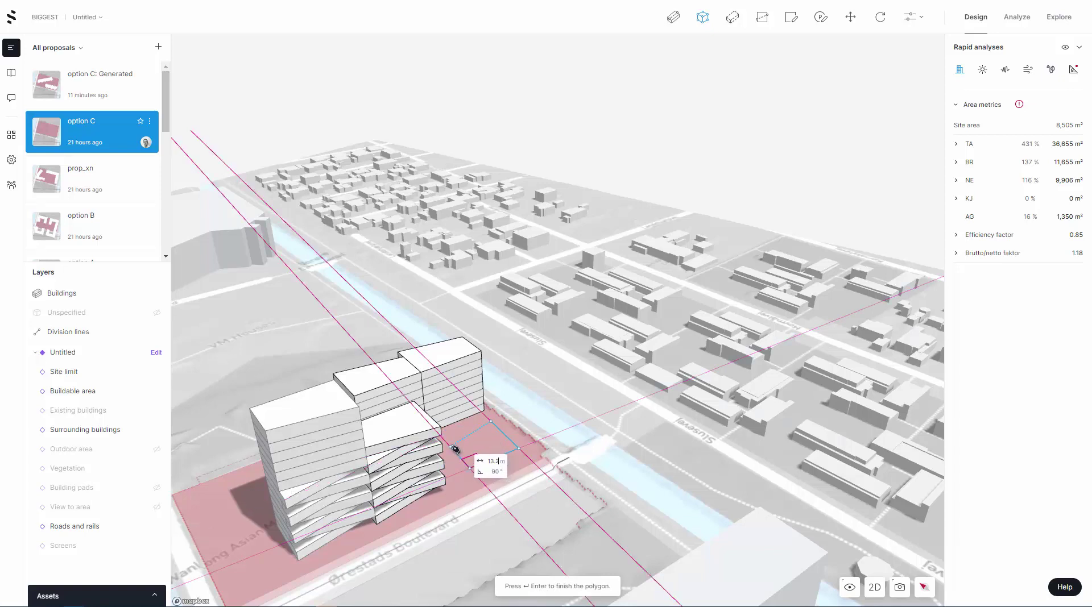
click(455, 449)
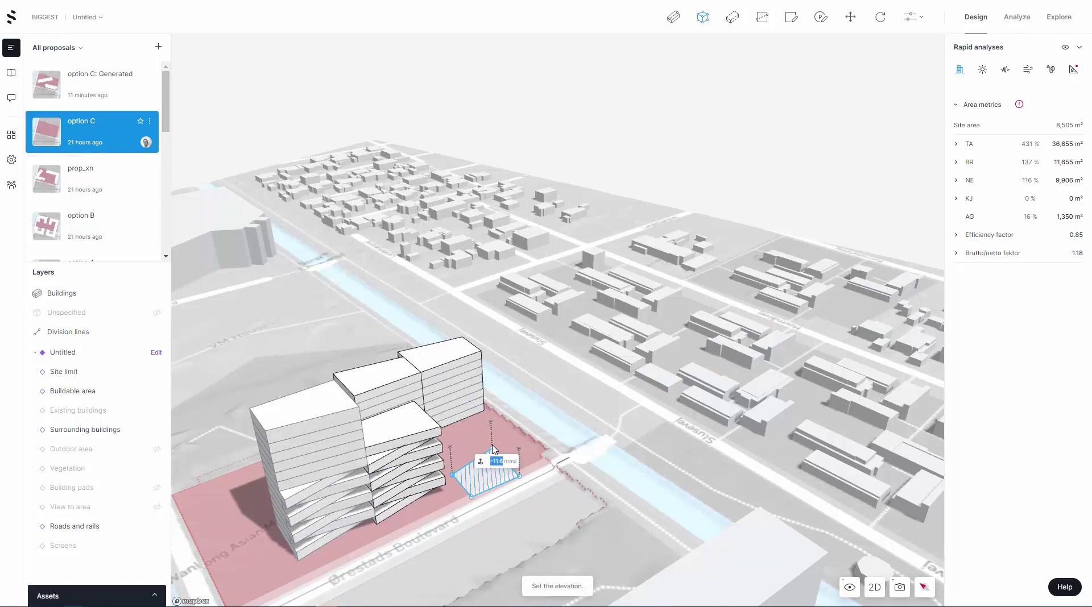
Set the new footprint's elevation to 0 masl, give it 6 stories, and deselect the finished building.
text(0)
key(Return)
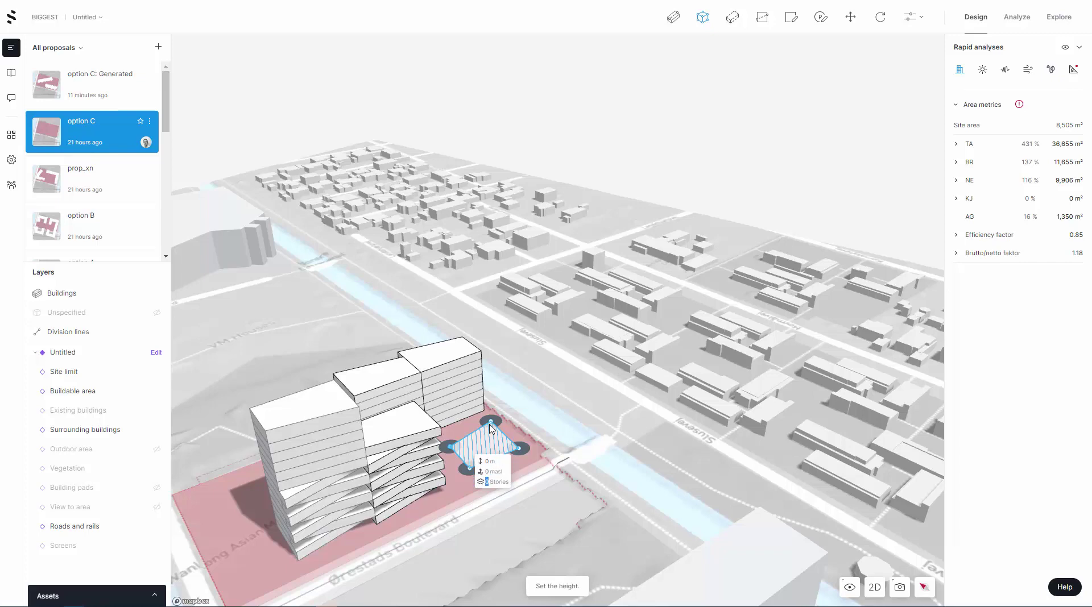
text(6)
key(Return)
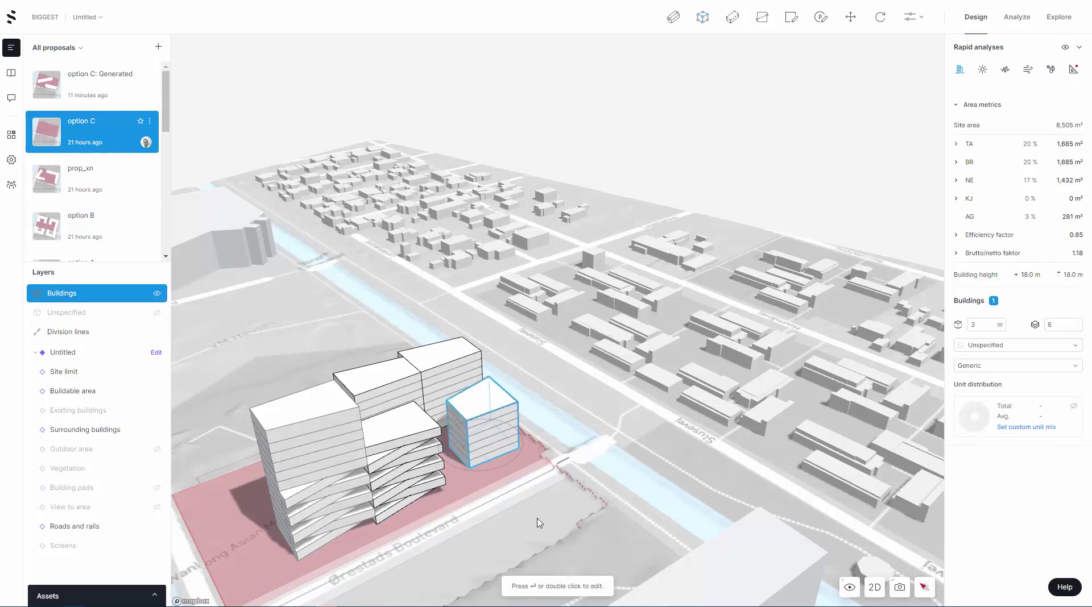
scroll(538, 515, up, 2)
click(517, 488)
click(568, 427)
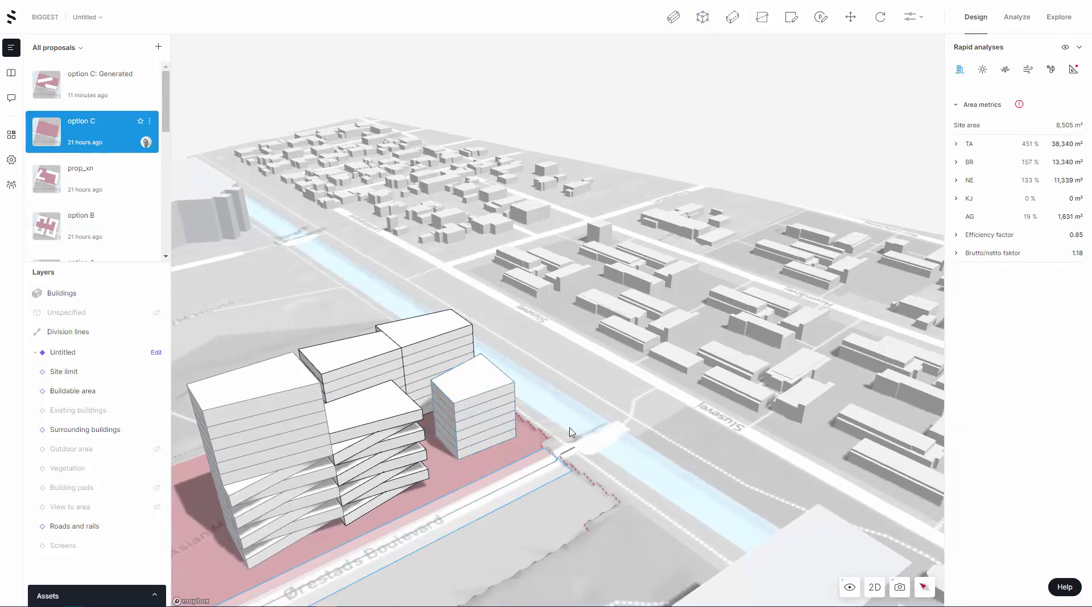
right_drag(611, 427, 574, 446)
click(392, 352)
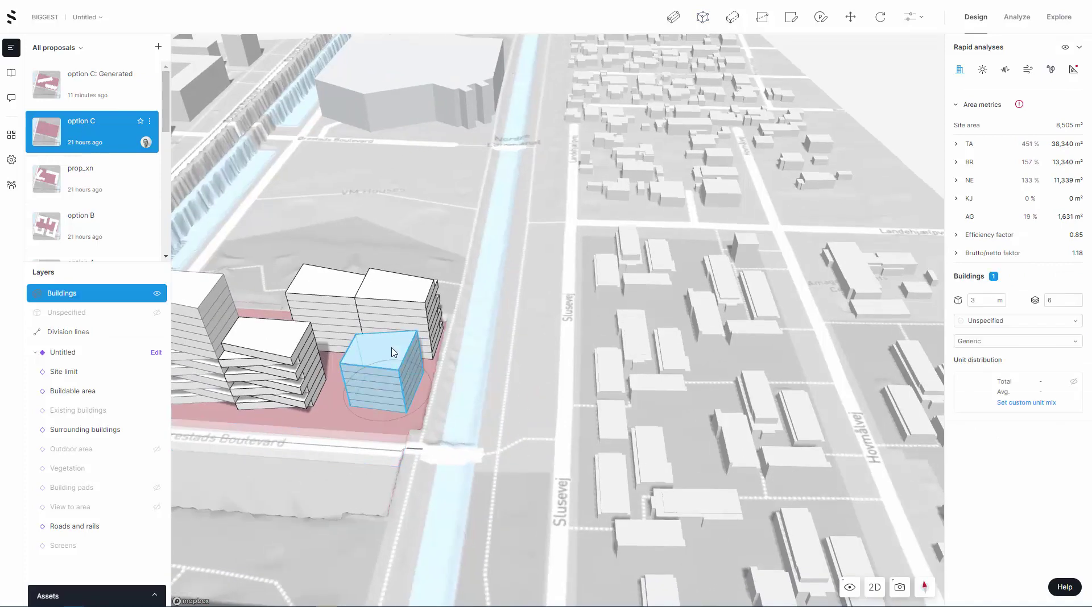
key(Return)
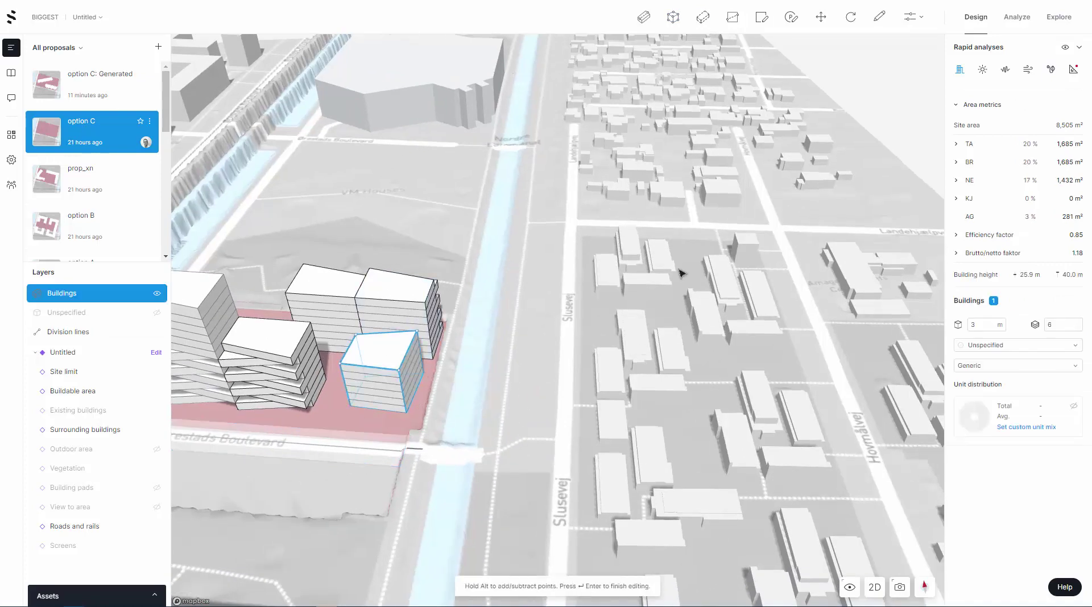
click(880, 18)
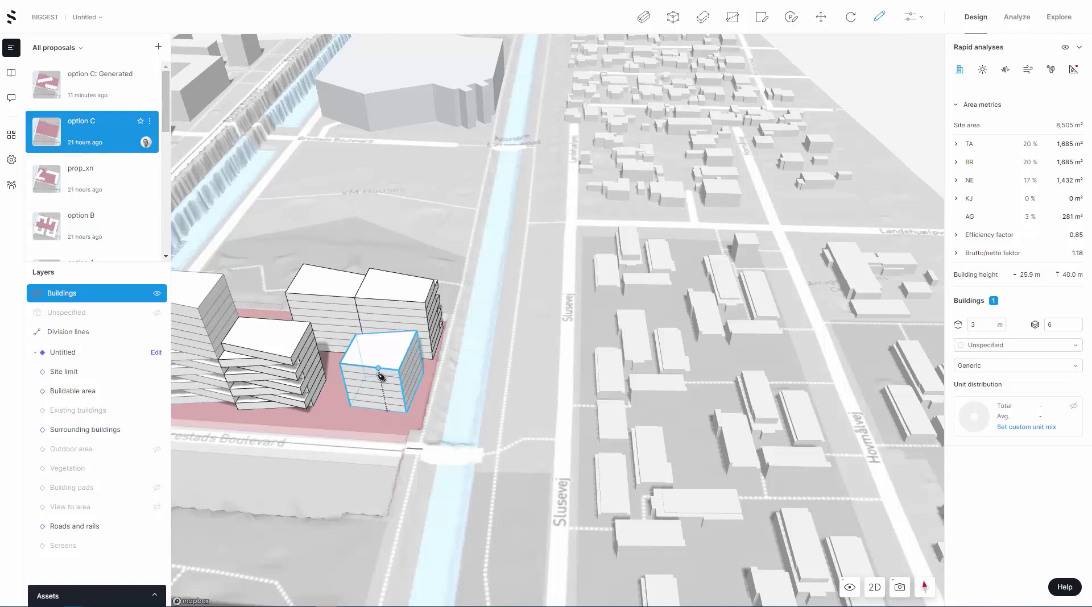
click(386, 411)
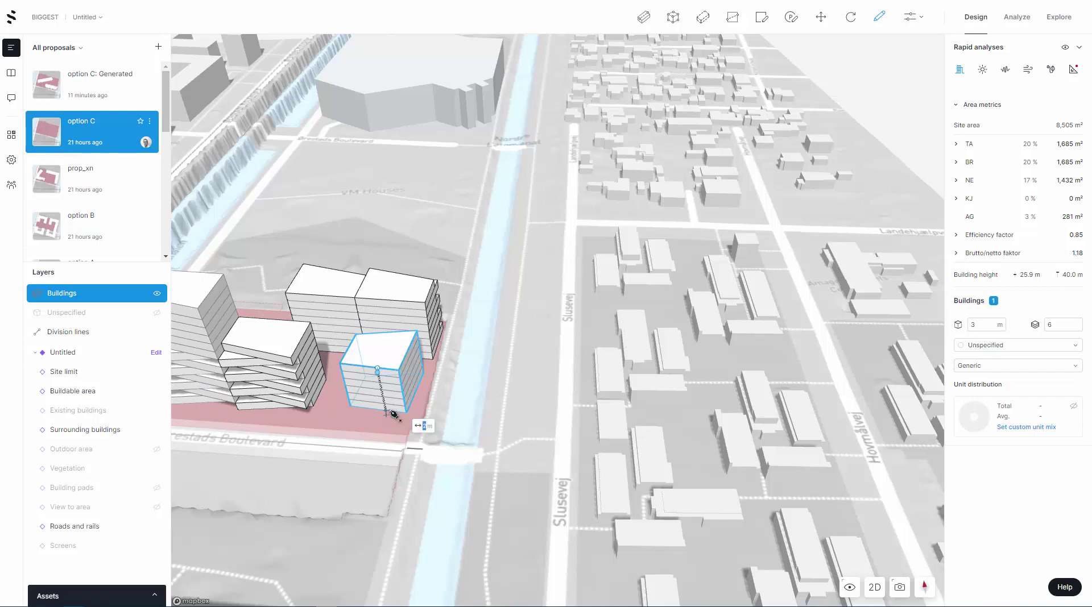
key(Escape)
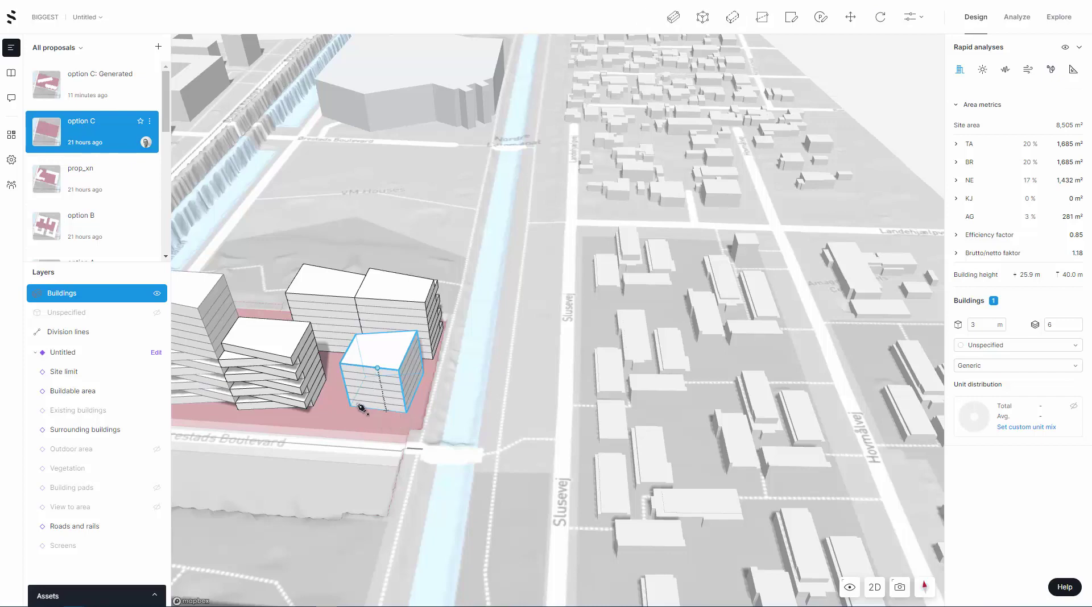
scroll(402, 360, up, 2)
click(571, 421)
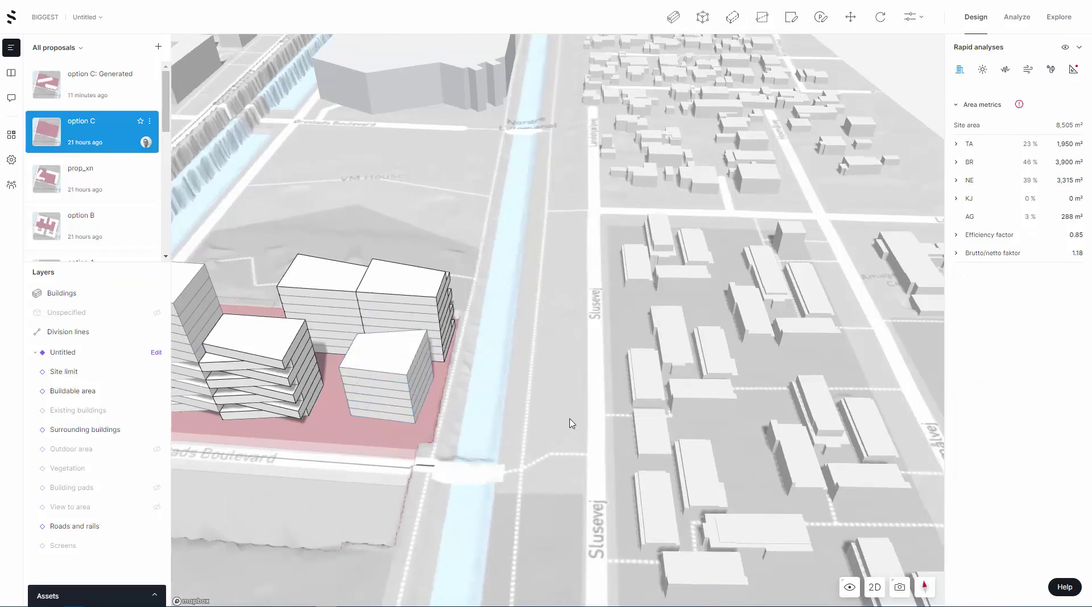
Select only the top floor of the new six-story building beside the joined towers.
scroll(571, 421, down, 2)
right_drag(433, 448, 478, 431)
drag(544, 411, 646, 407)
right_drag(646, 407, 318, 386)
scroll(494, 401, up, 5)
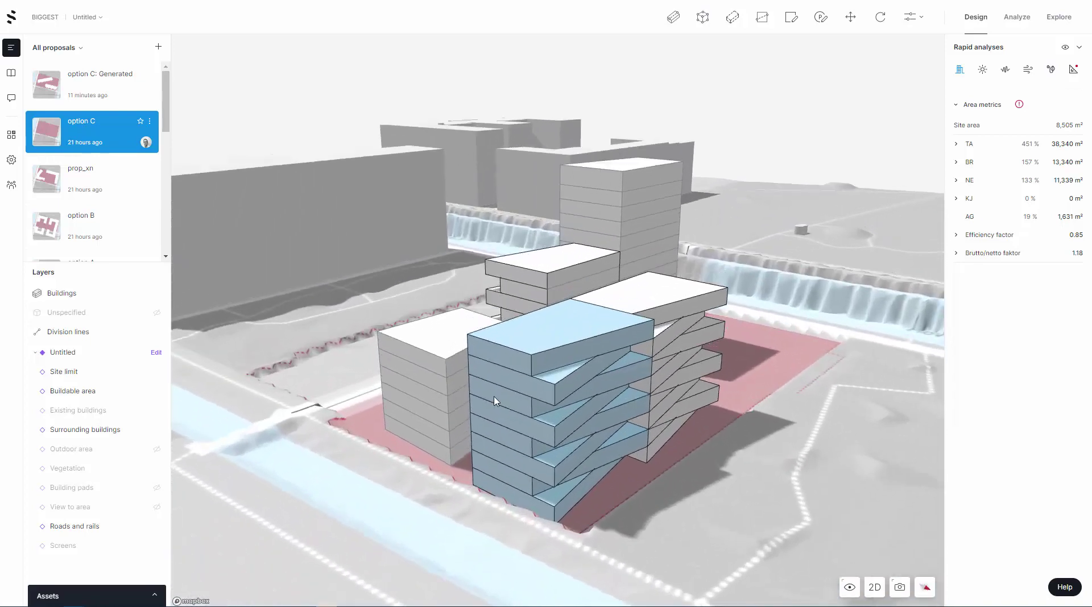
right_drag(493, 401, 462, 376)
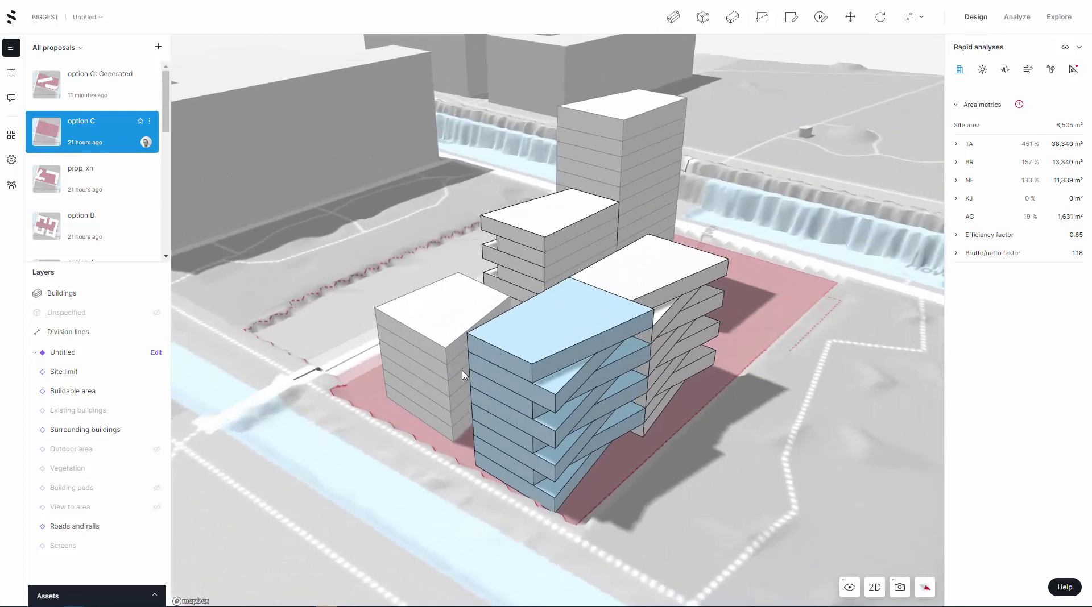
click(428, 351)
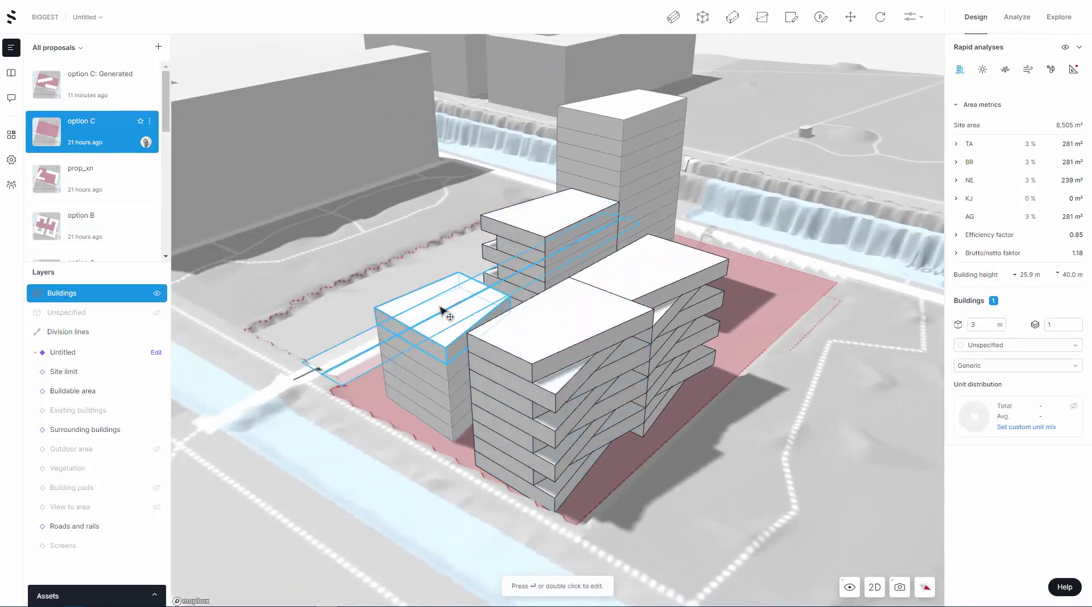